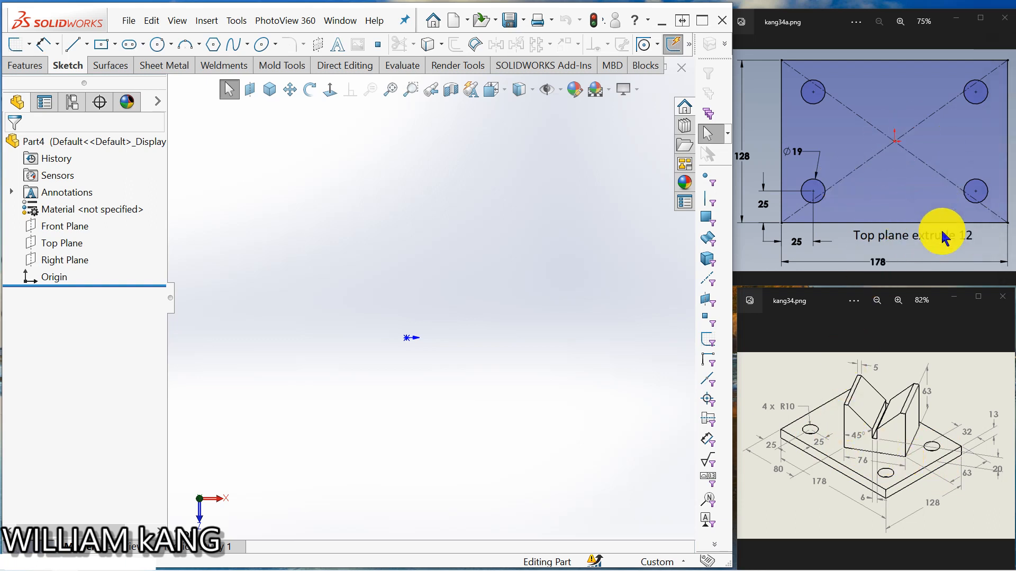
Step: Start a sketch on the Top Plane and draw a center rectangle about 188 mm wide, centred on the origin
click(66, 244)
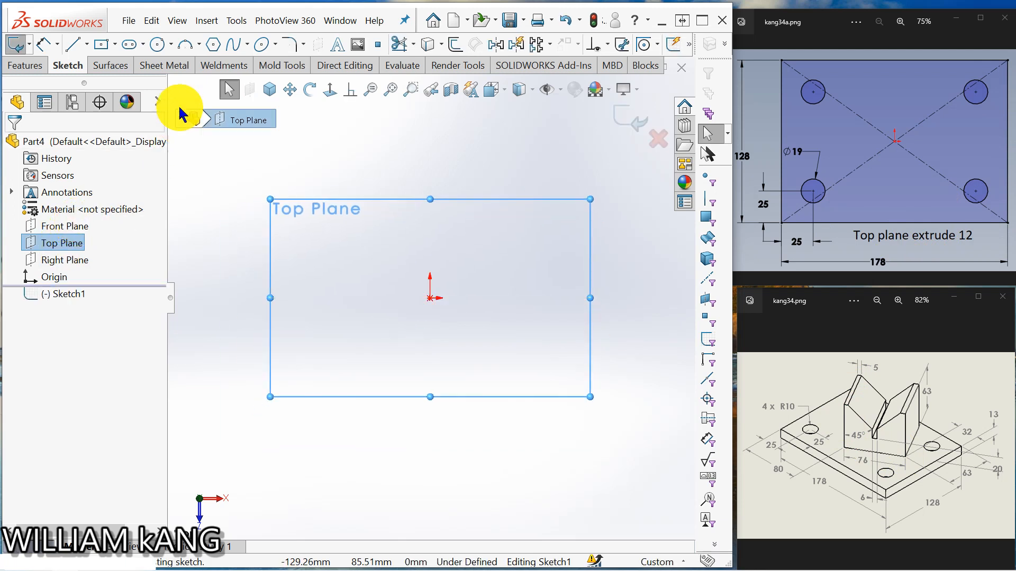
click(100, 45)
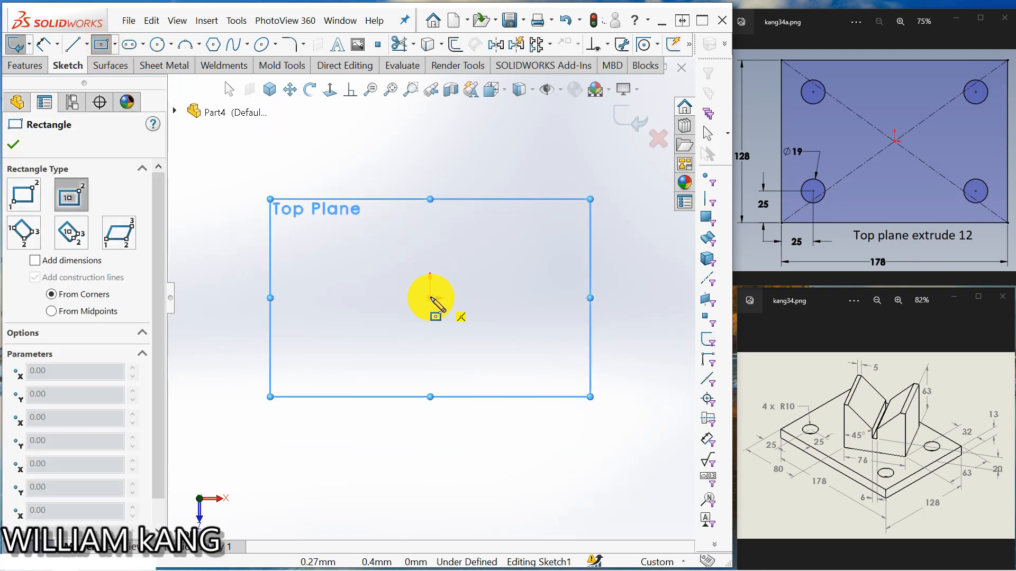
drag(430, 298, 616, 455)
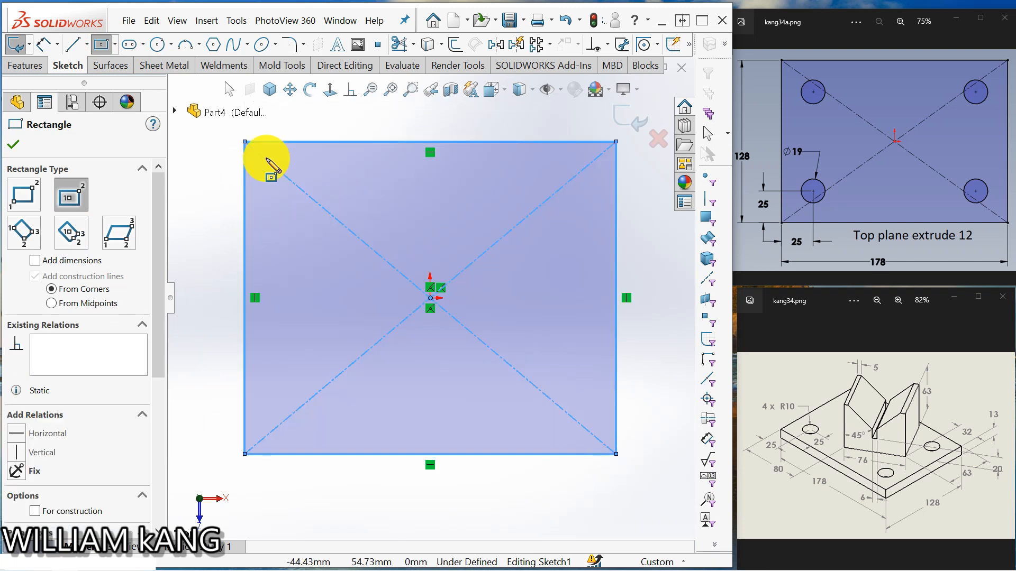
Step: Dimension the rectangle's lower horizontal edge to 178 mm
click(35, 45)
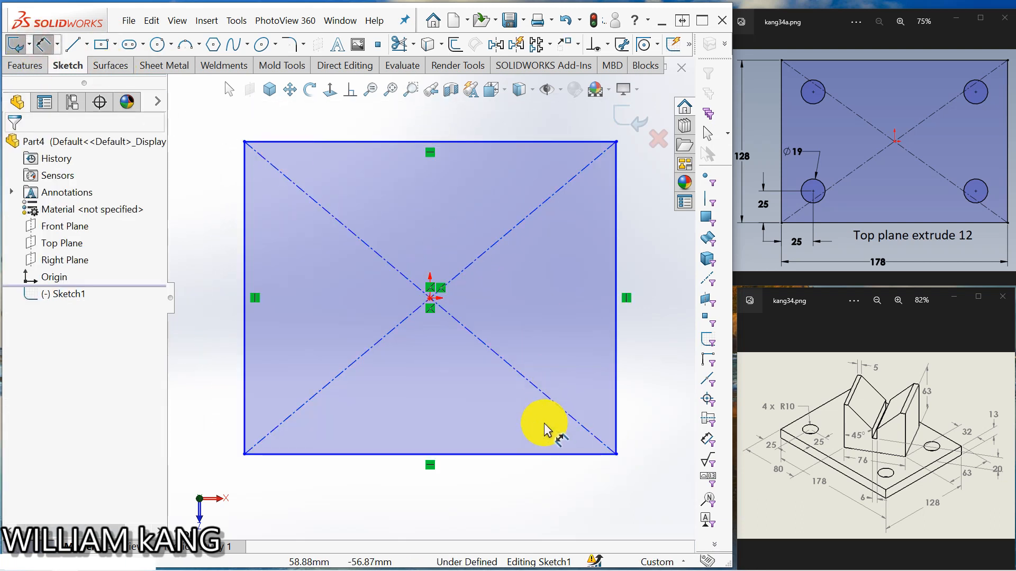
click(464, 455)
click(451, 487)
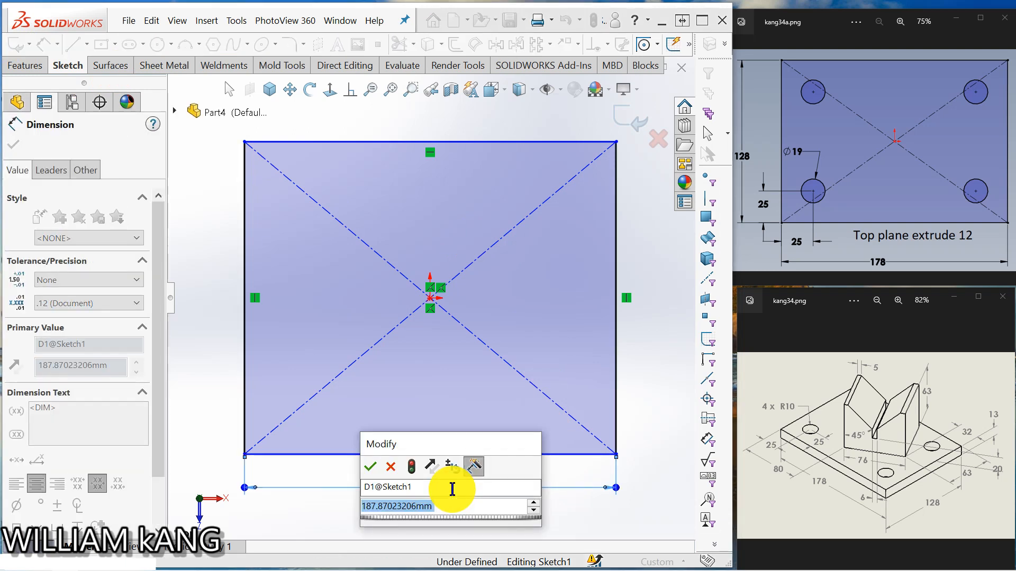
text(178)
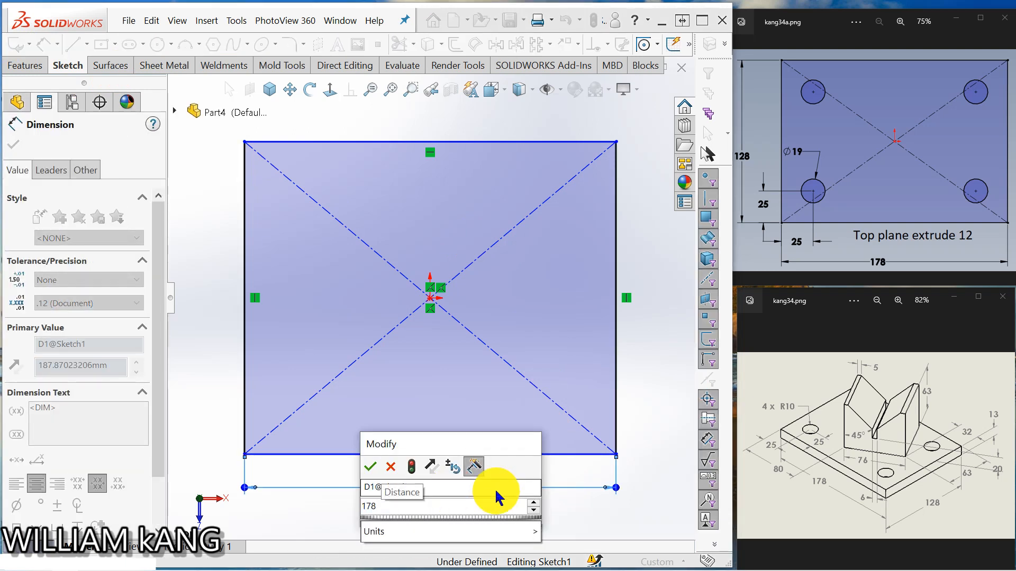
key(Return)
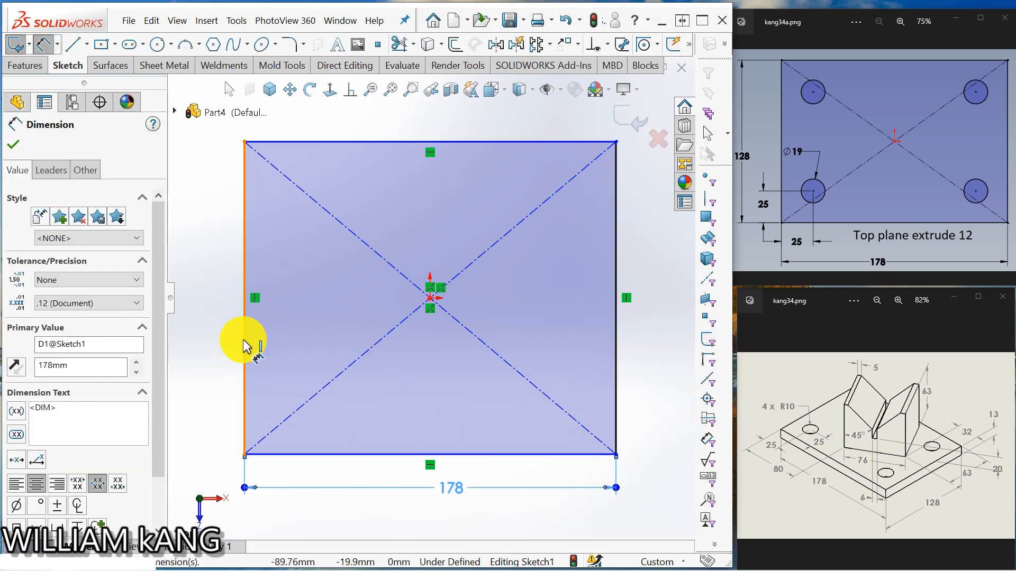
Step: Dimension the rectangle's left vertical edge to 128 mm
click(245, 346)
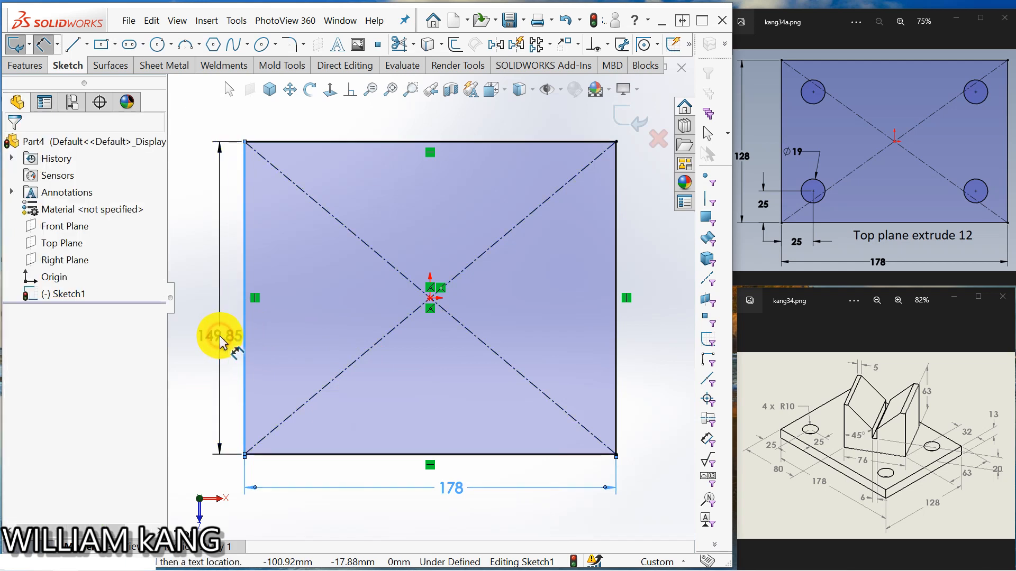
click(220, 337)
text(1)
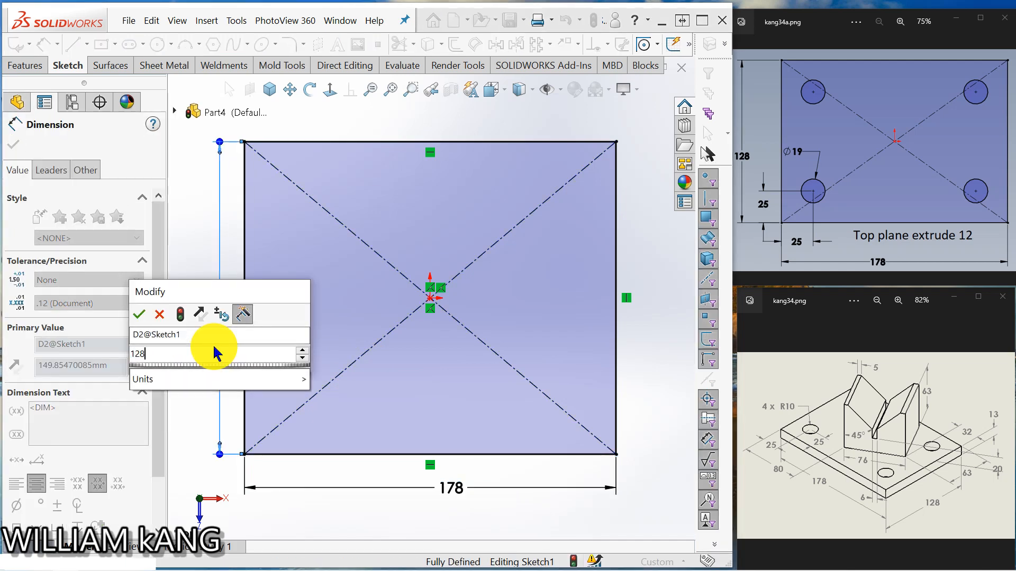
text(28)
key(Return)
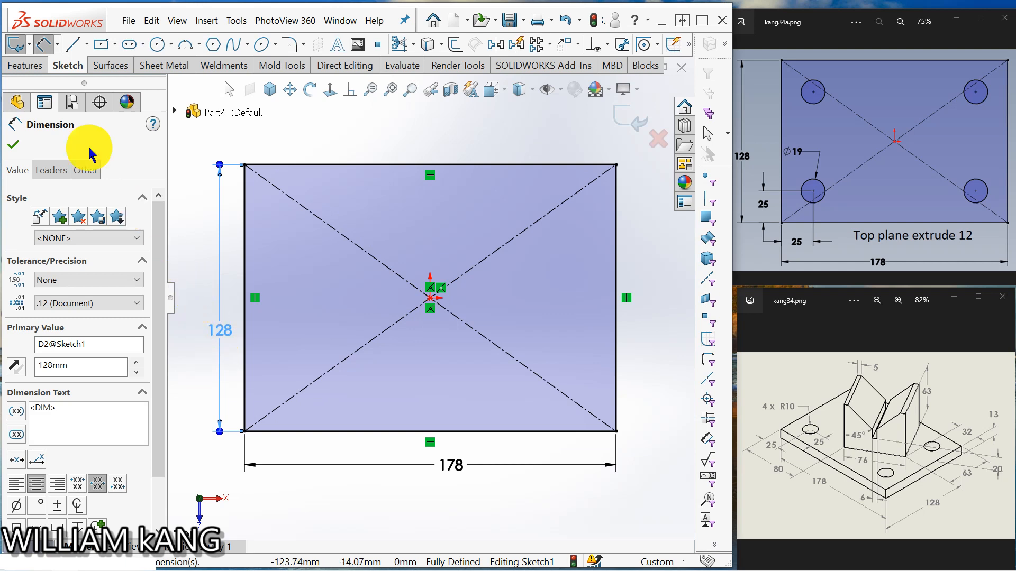
click(17, 146)
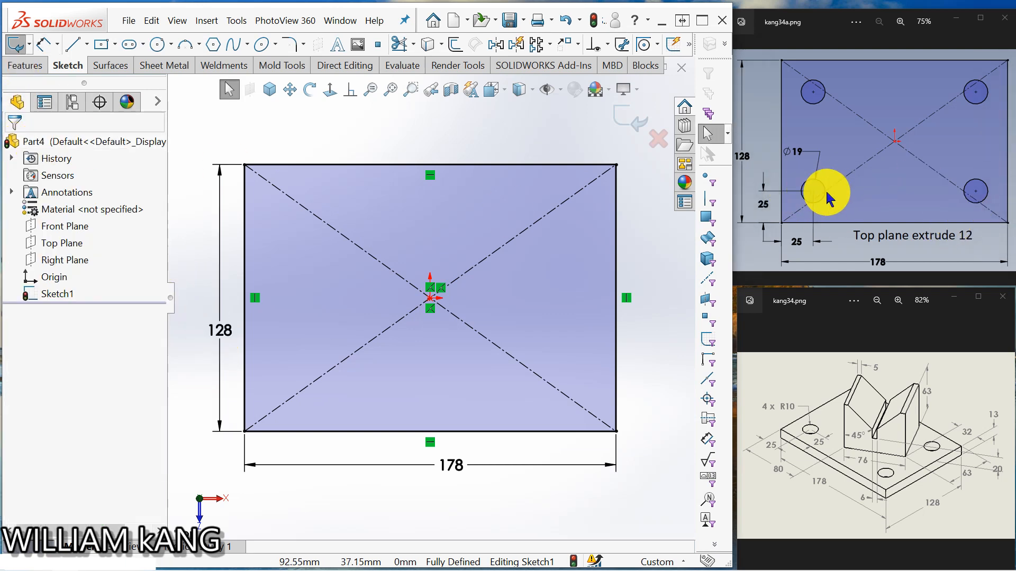
Step: Sketch a circle about 19 mm in diameter inside the rectangle, near its lower-left corner
click(158, 45)
click(288, 345)
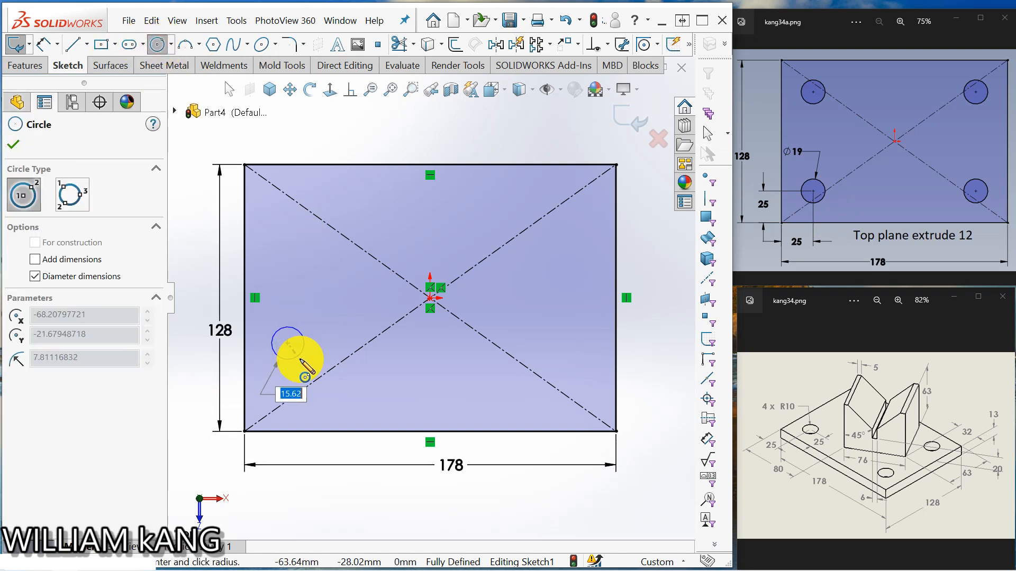
click(301, 360)
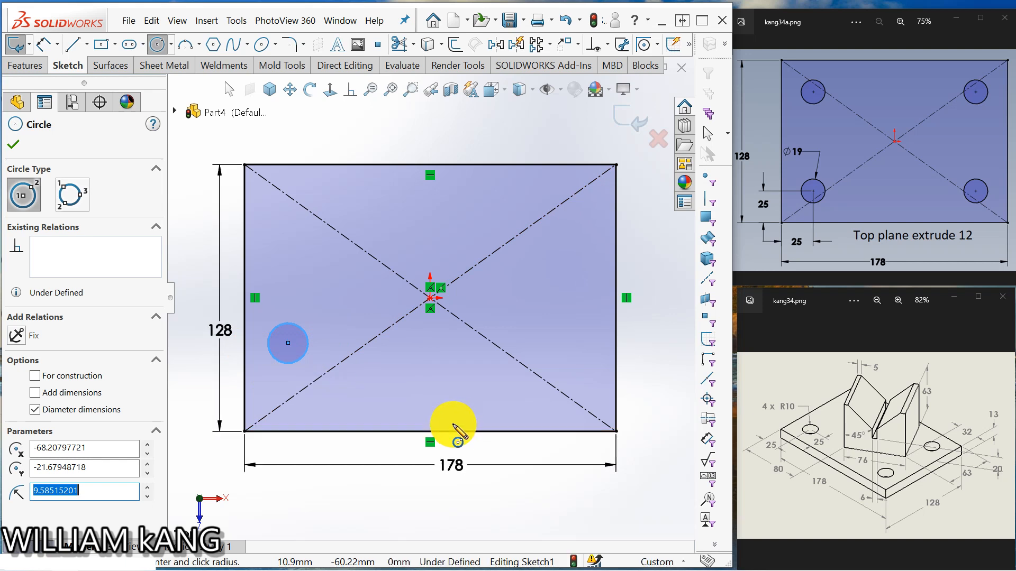
Step: Dimension the circle's centre 25 mm horizontally from the rectangle's left edge
click(44, 45)
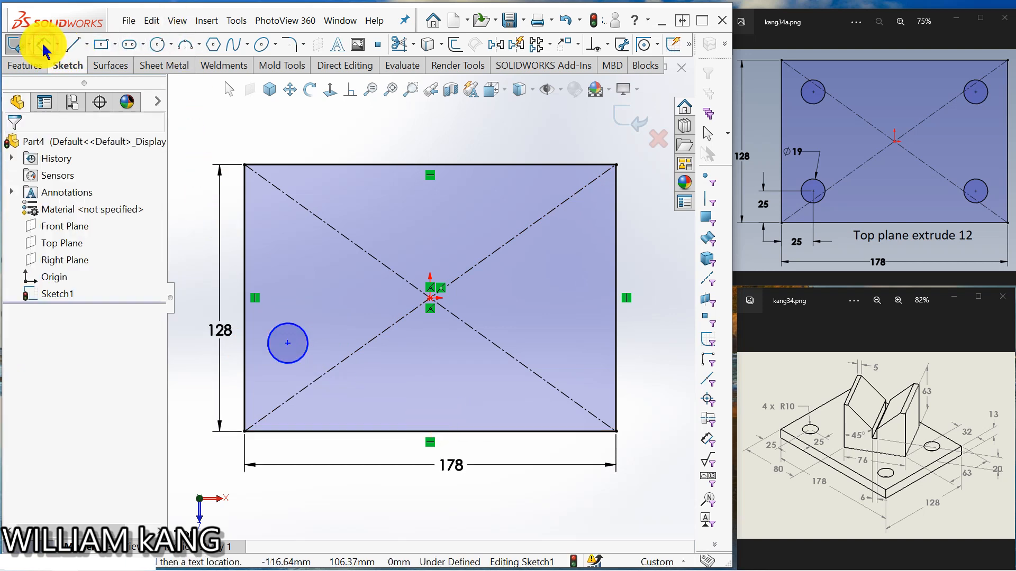
click(309, 350)
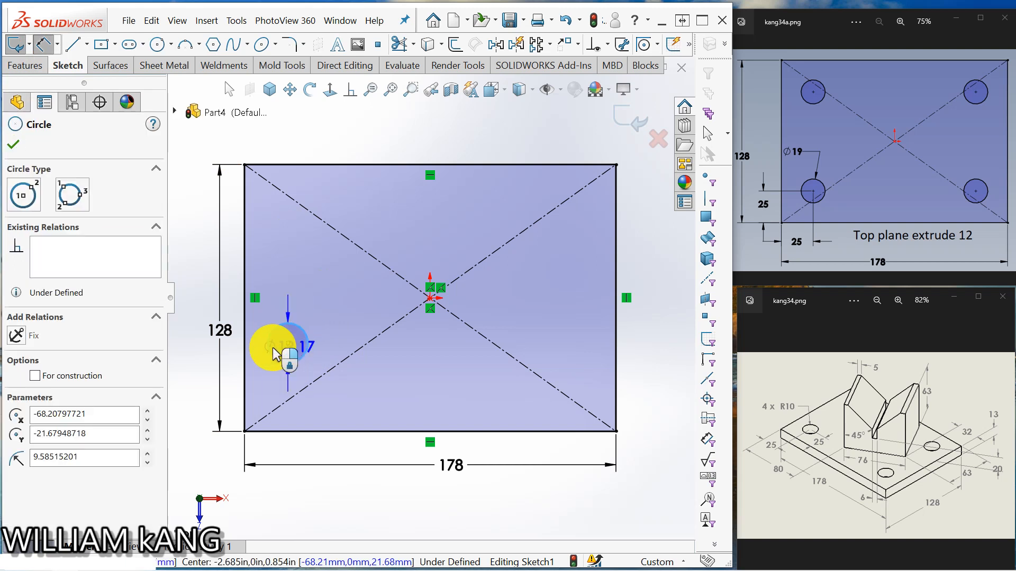
click(245, 350)
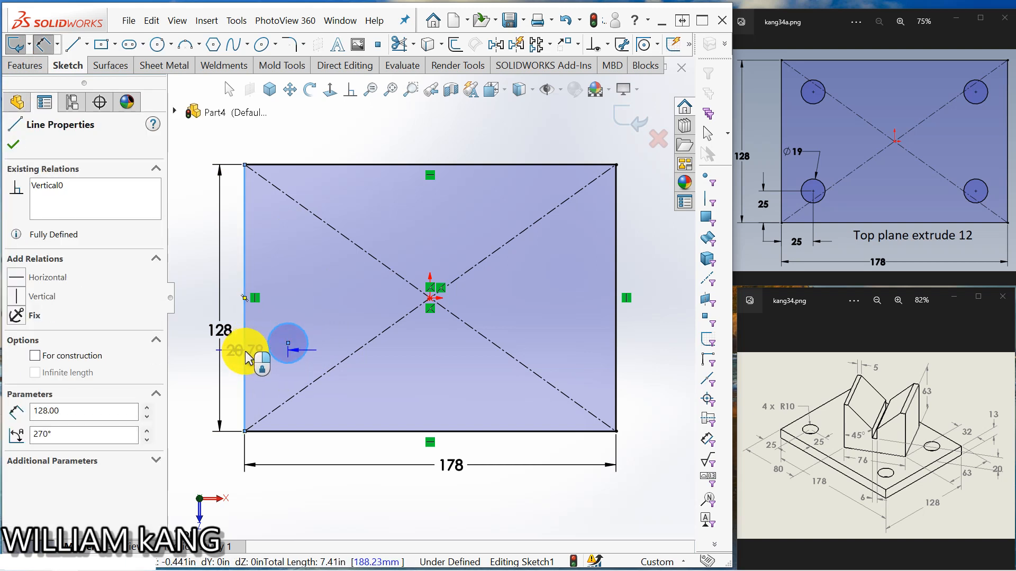
click(267, 480)
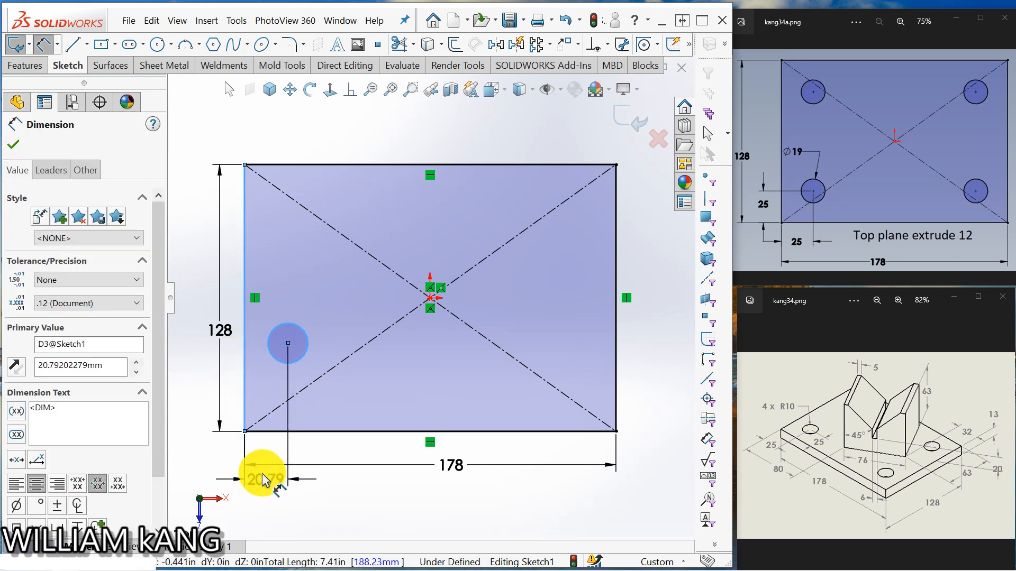
text(25)
key(Return)
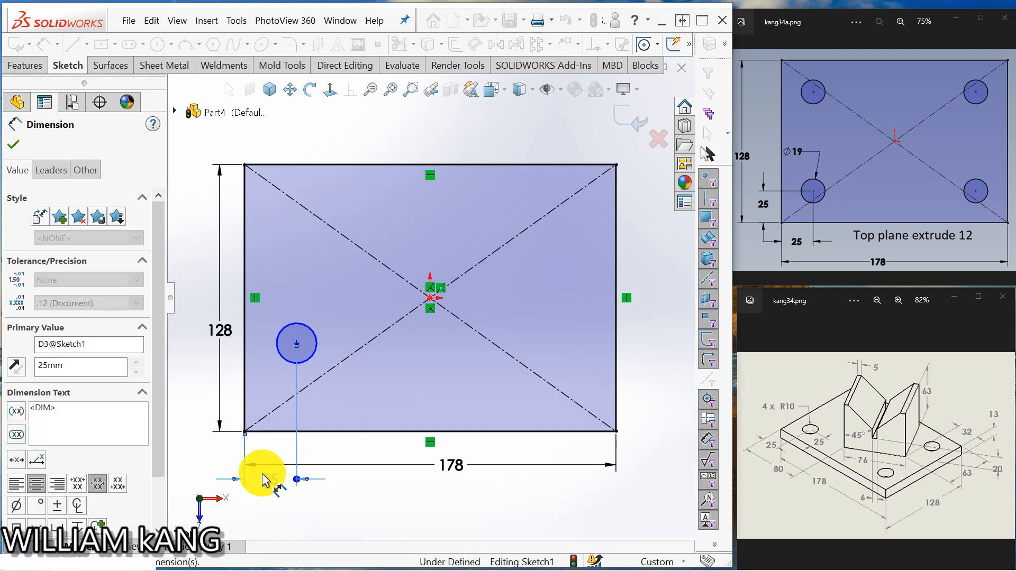
Step: Dimension the circle's centre 25 mm vertically from the rectangle's bottom edge
click(318, 339)
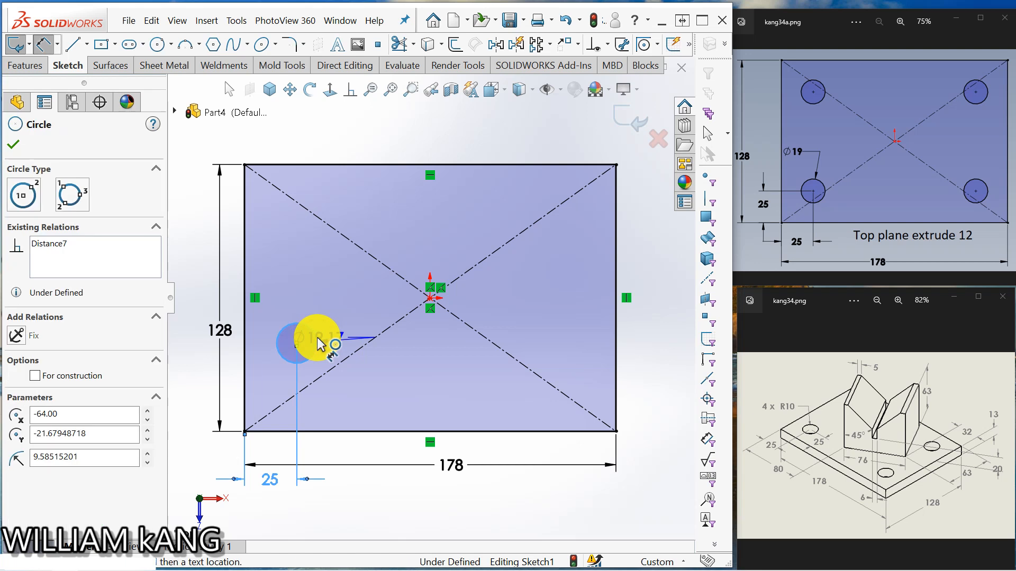
click(276, 433)
click(195, 404)
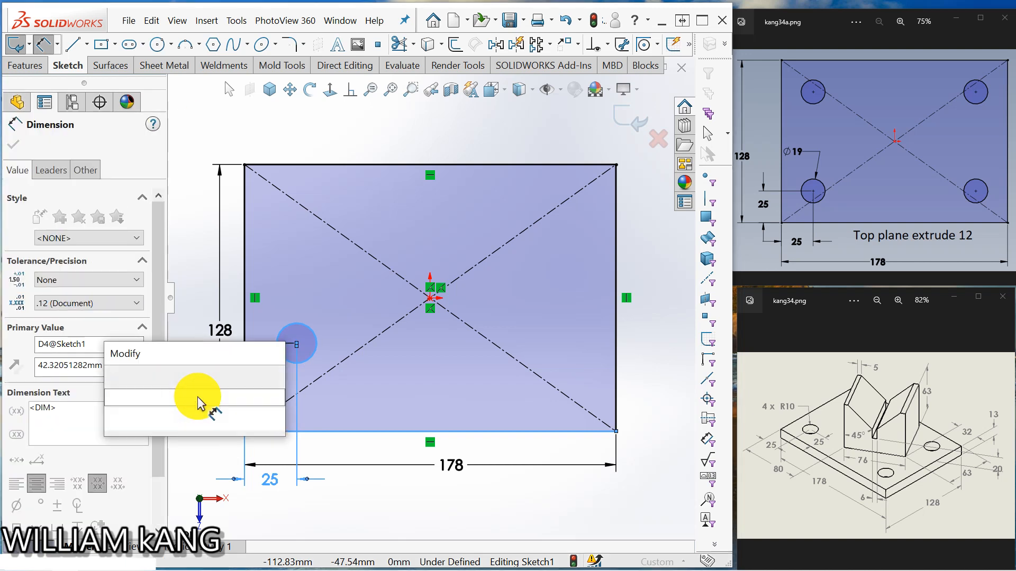
text(25)
key(Return)
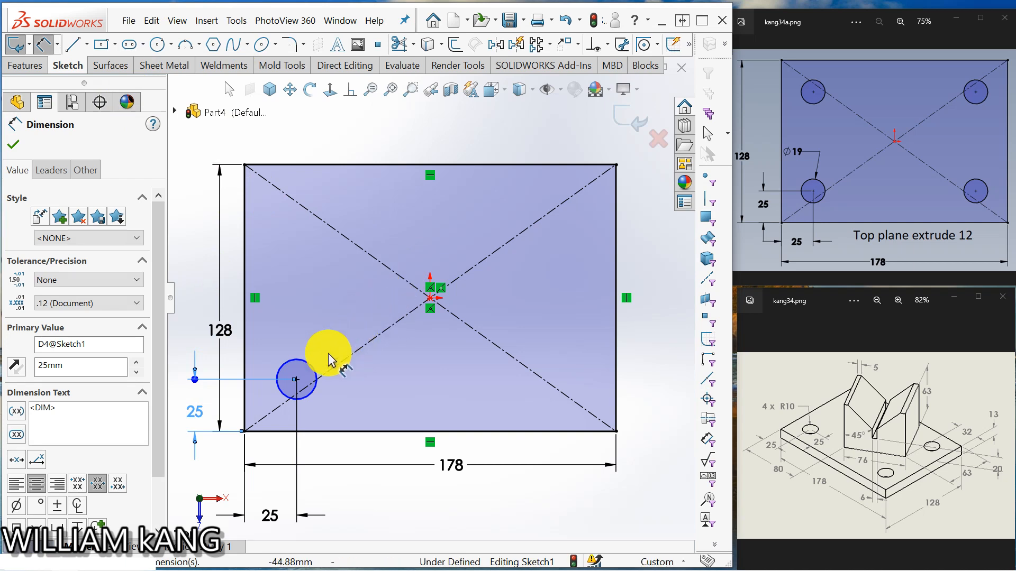
Step: Set the circle's diameter dimension to 19 mm and finish dimensioning
click(315, 373)
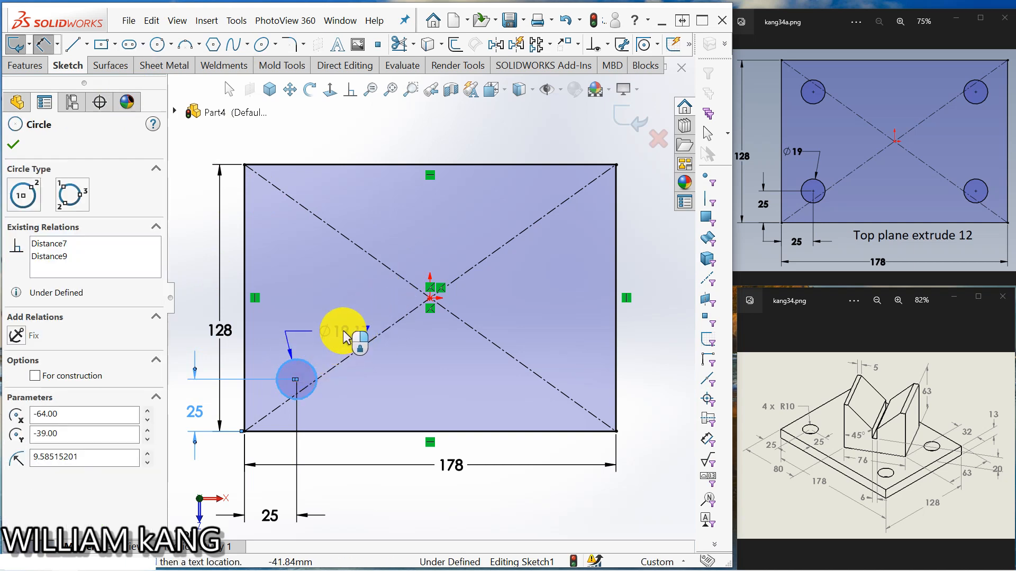
click(348, 321)
text(19)
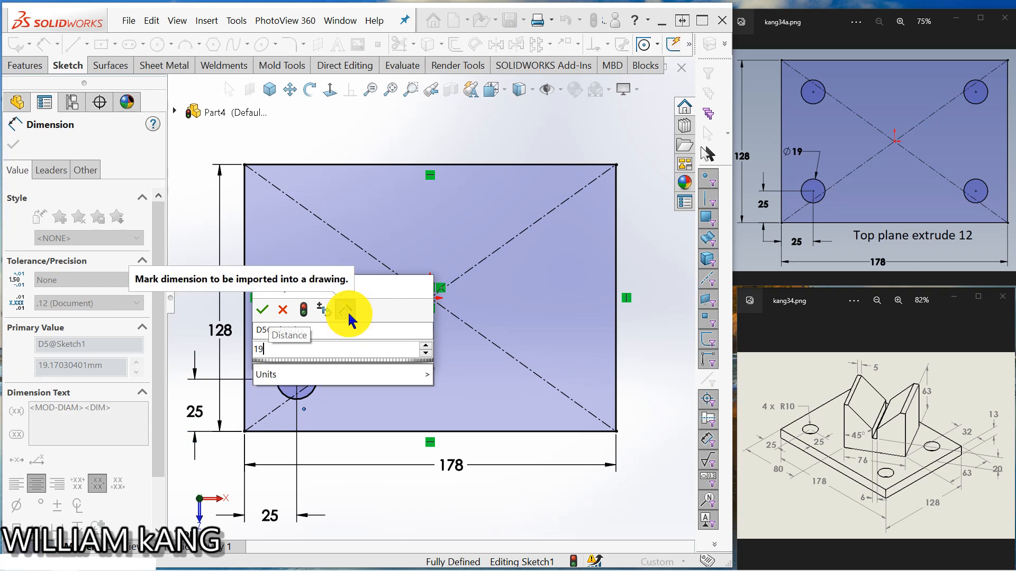
key(Return)
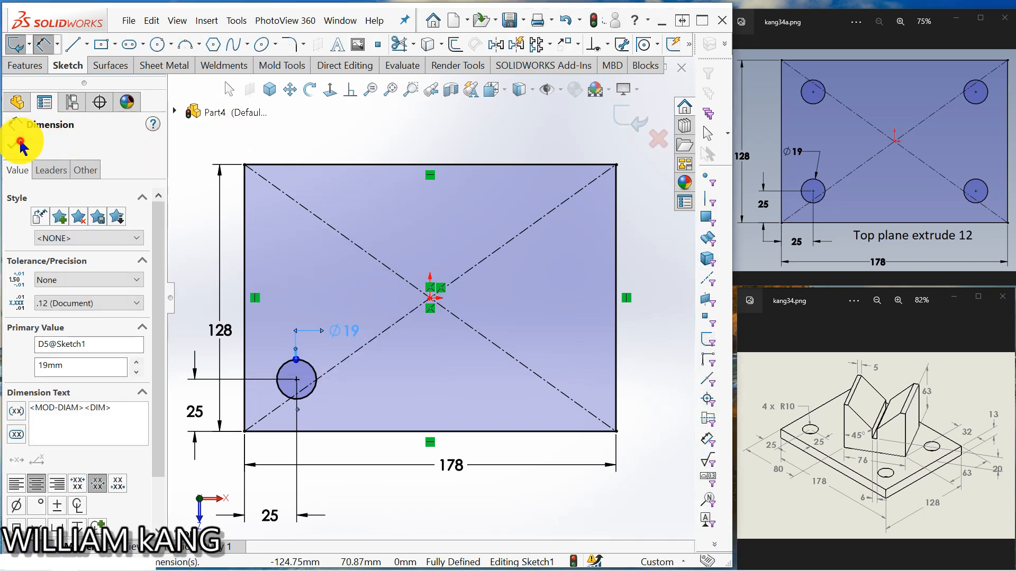
click(20, 142)
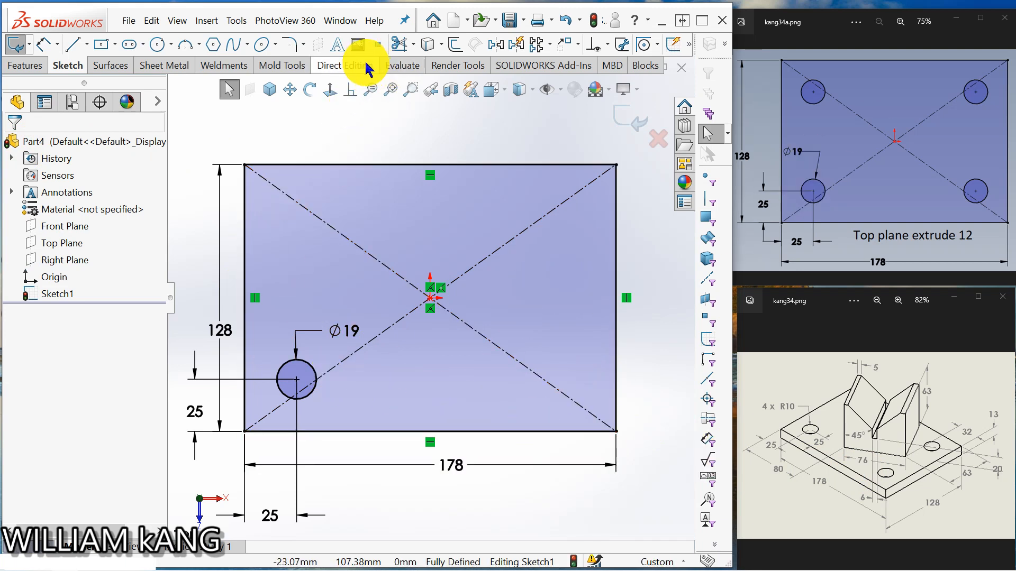
Step: Mirror the 19 mm circle about the Right Plane, keeping the original
click(500, 47)
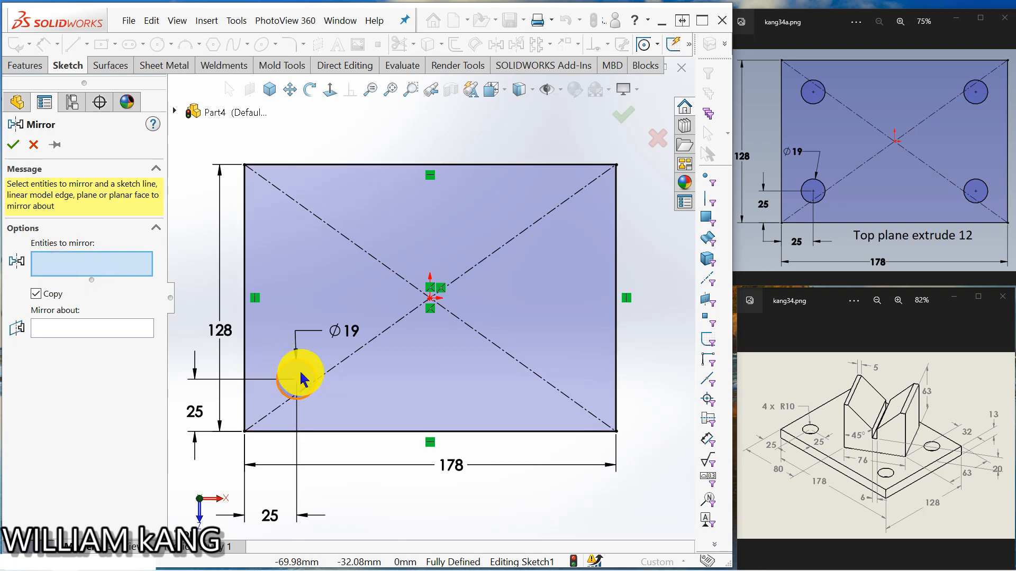
click(316, 377)
click(102, 325)
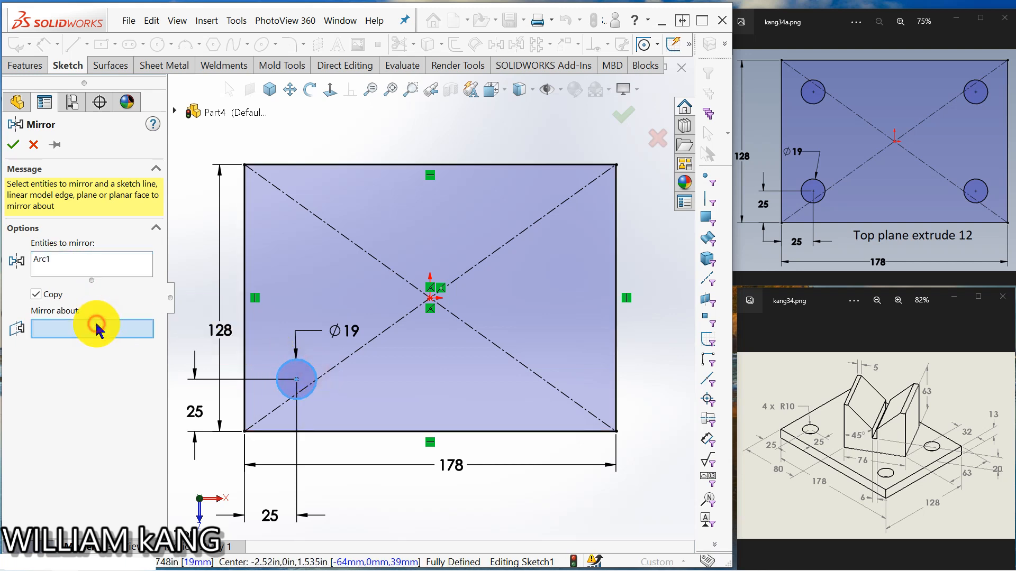
click(174, 111)
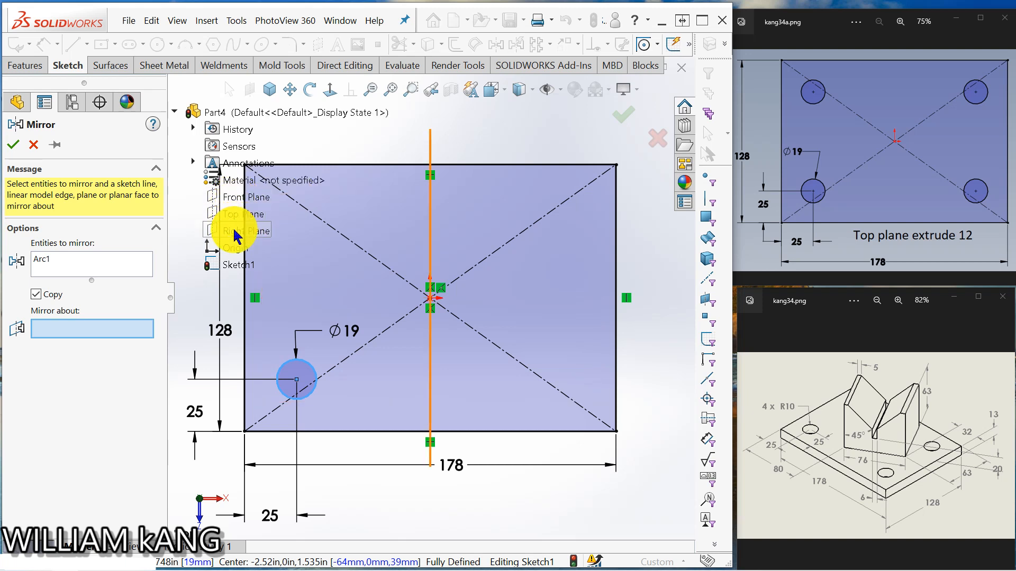
click(234, 232)
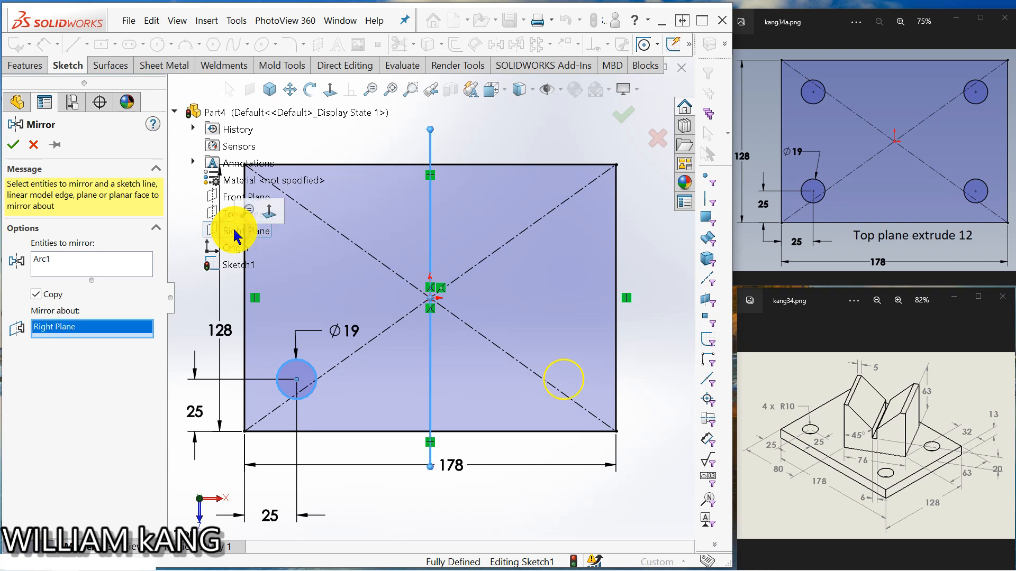
click(20, 144)
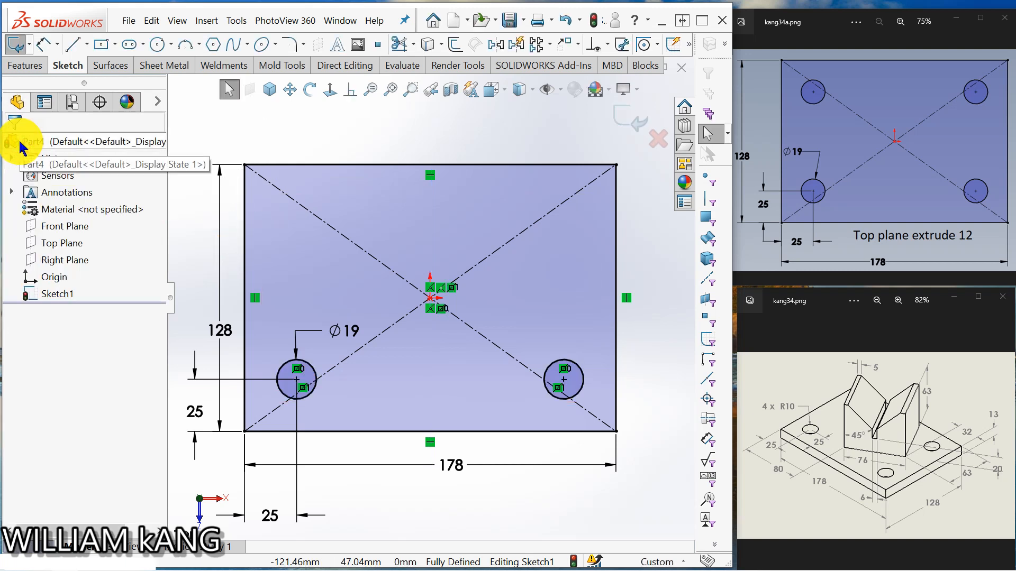
Step: Mirror both lower circles about the Front Plane to complete the four-hole pattern
click(496, 47)
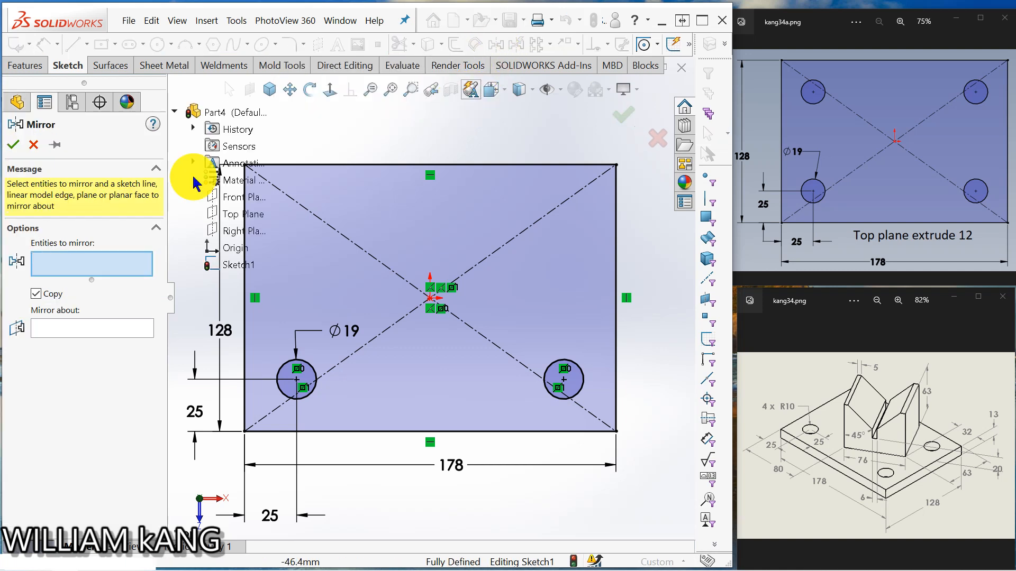
click(313, 367)
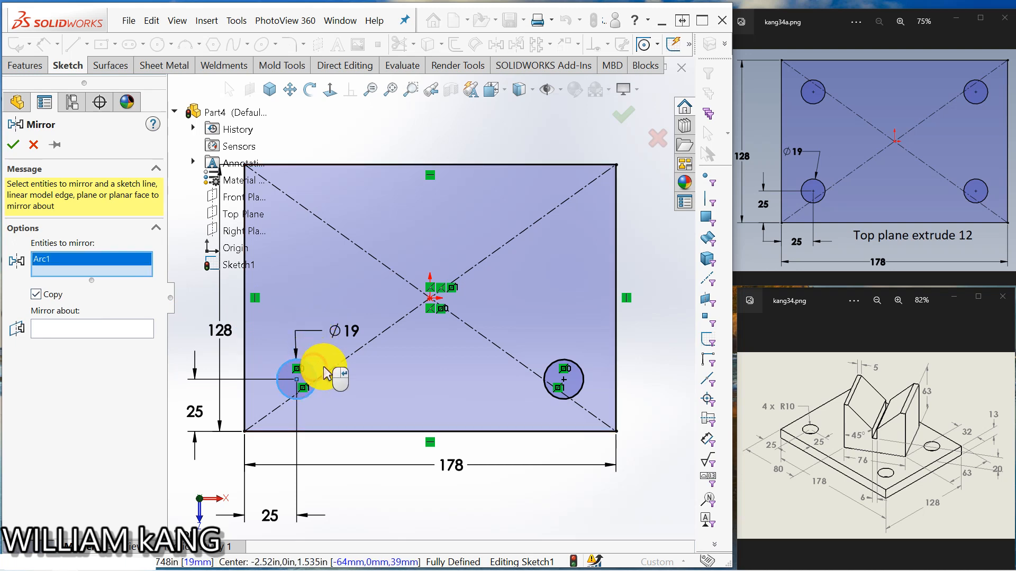
click(549, 377)
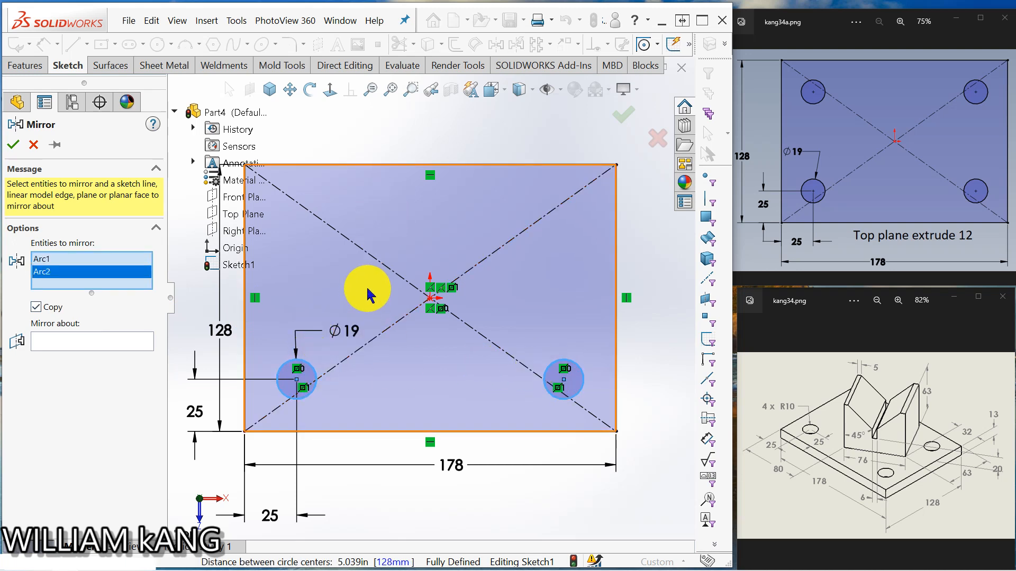
click(106, 341)
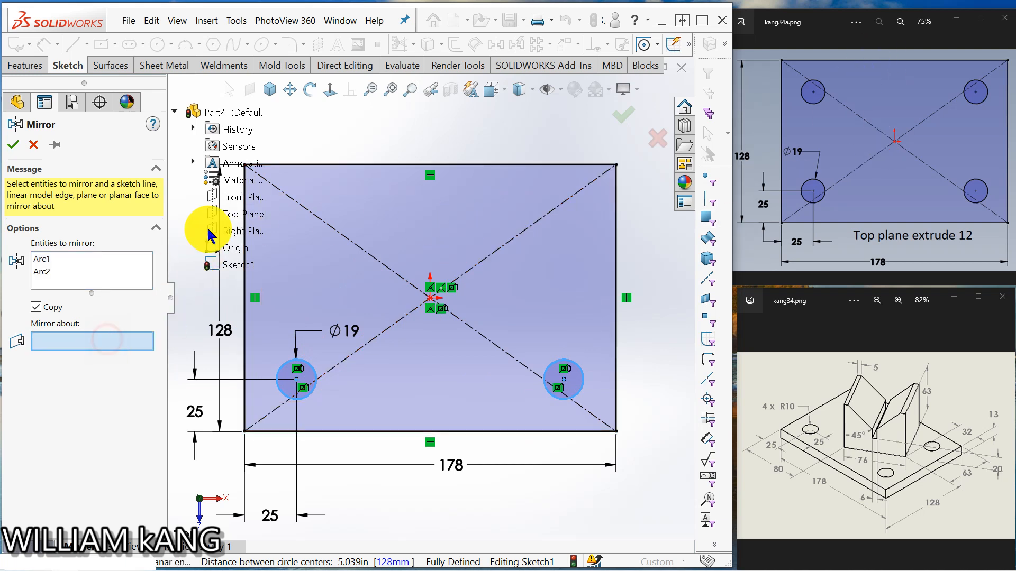
click(238, 203)
click(14, 146)
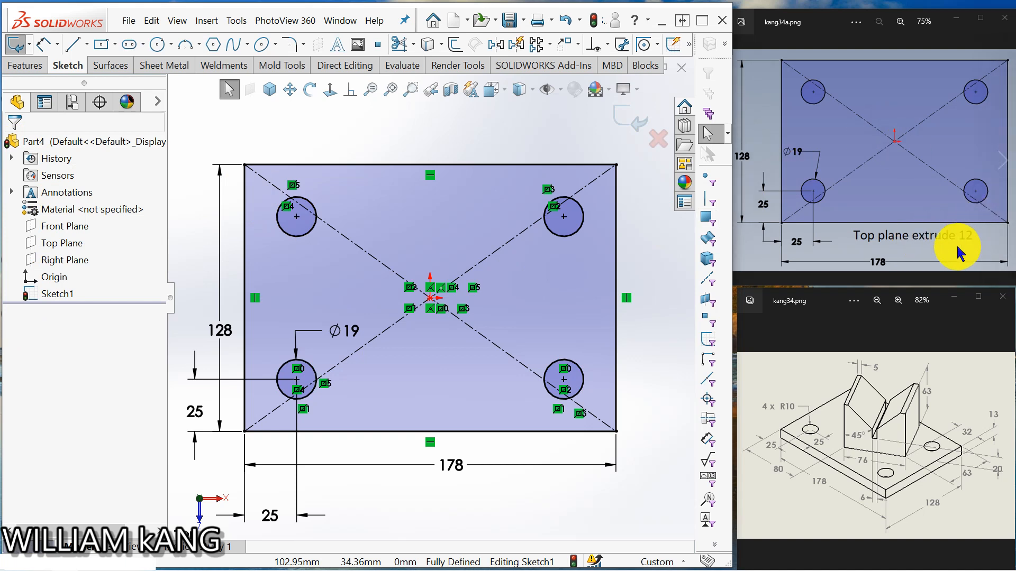
Step: Extrude the base plate sketch with its four holes to a blind depth of 12 mm
click(29, 67)
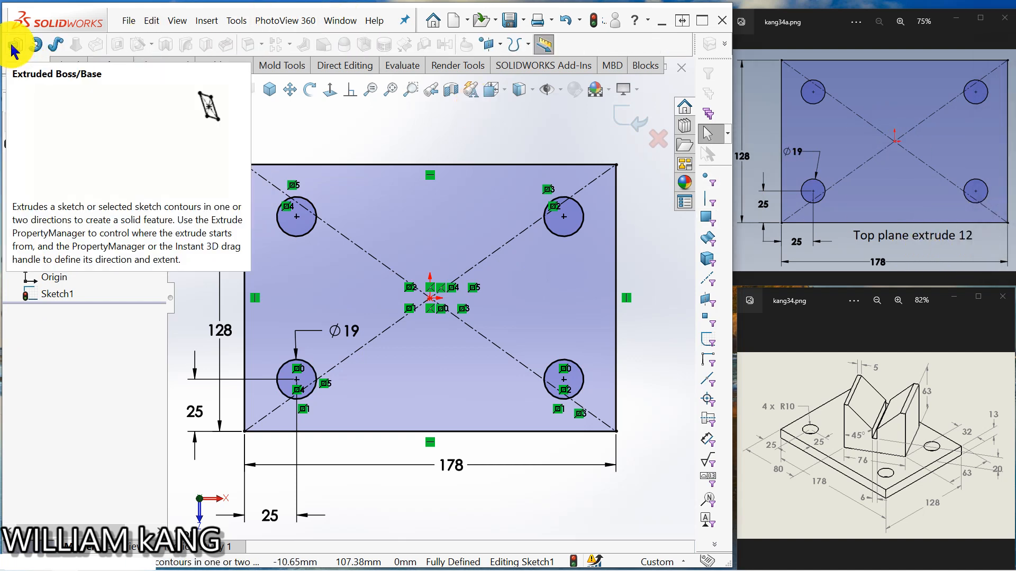
click(14, 47)
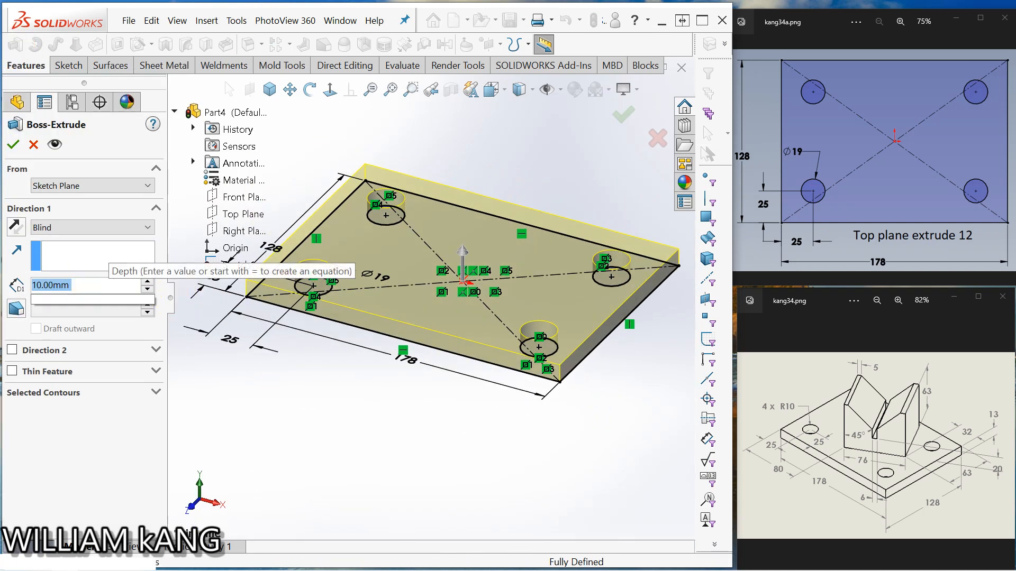
text(12)
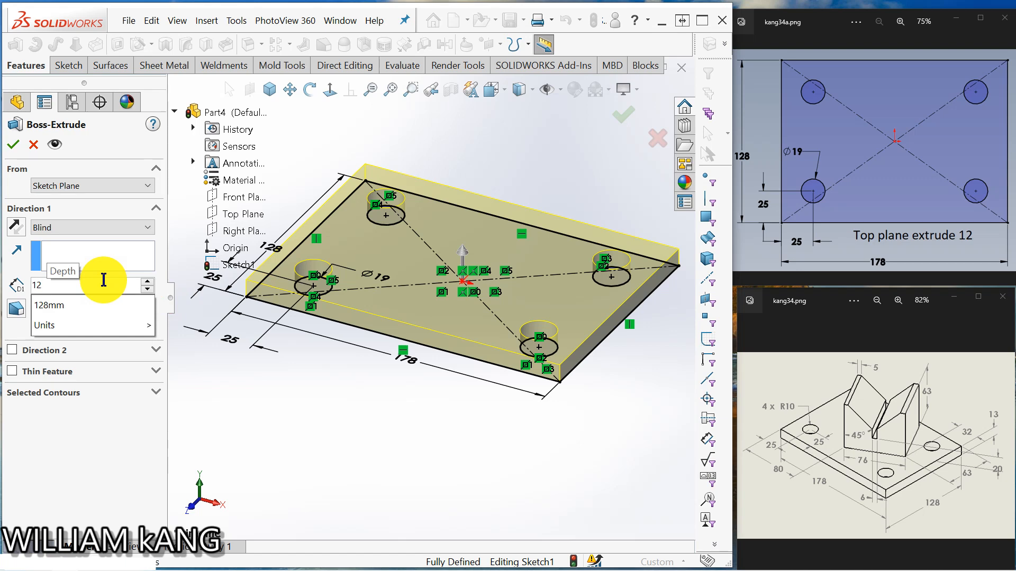
key(Return)
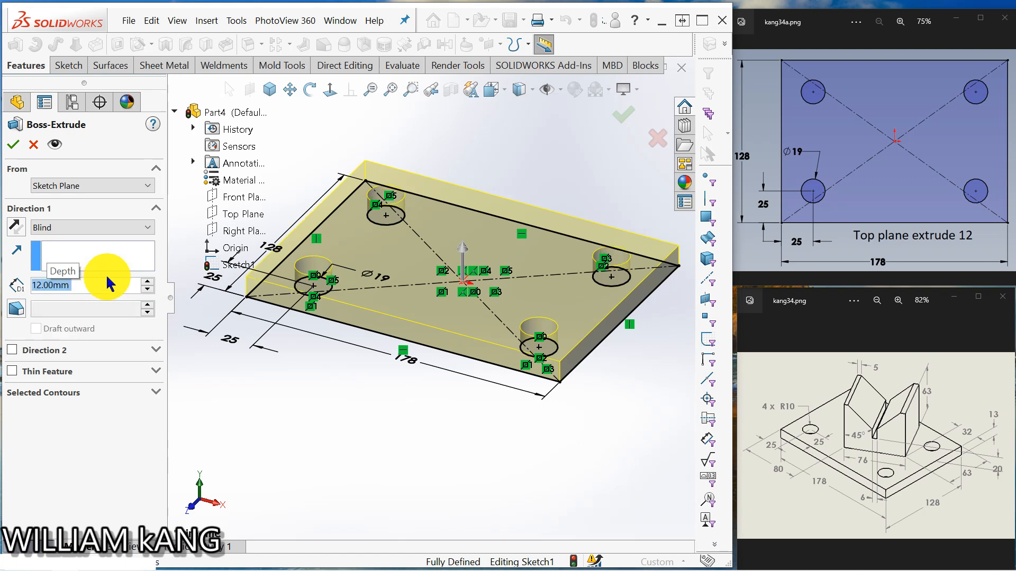
click(14, 143)
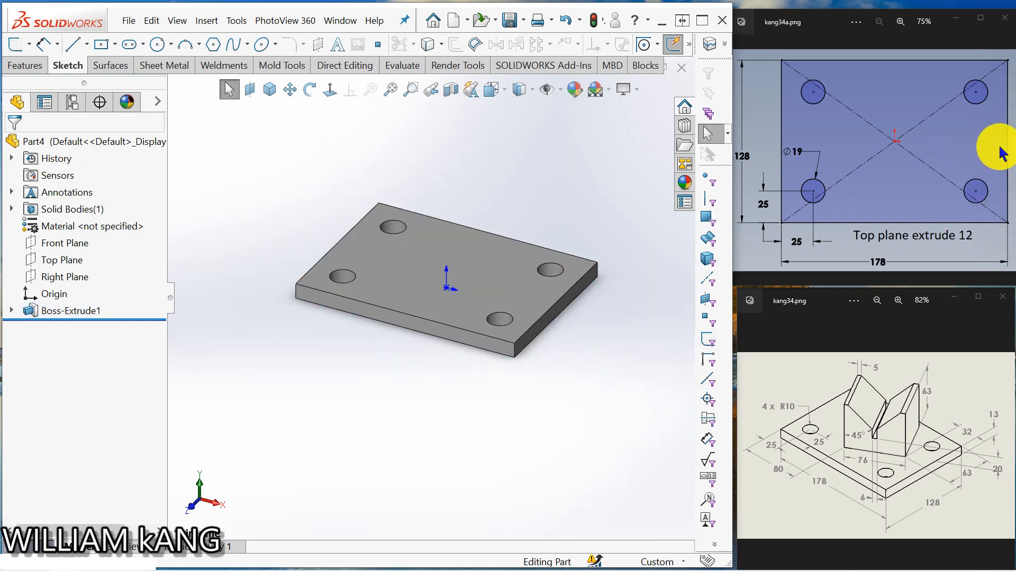
Step: Bring up reference image kang34b.png and start a sketch on the plate's upper face, viewed normal to it
click(1005, 167)
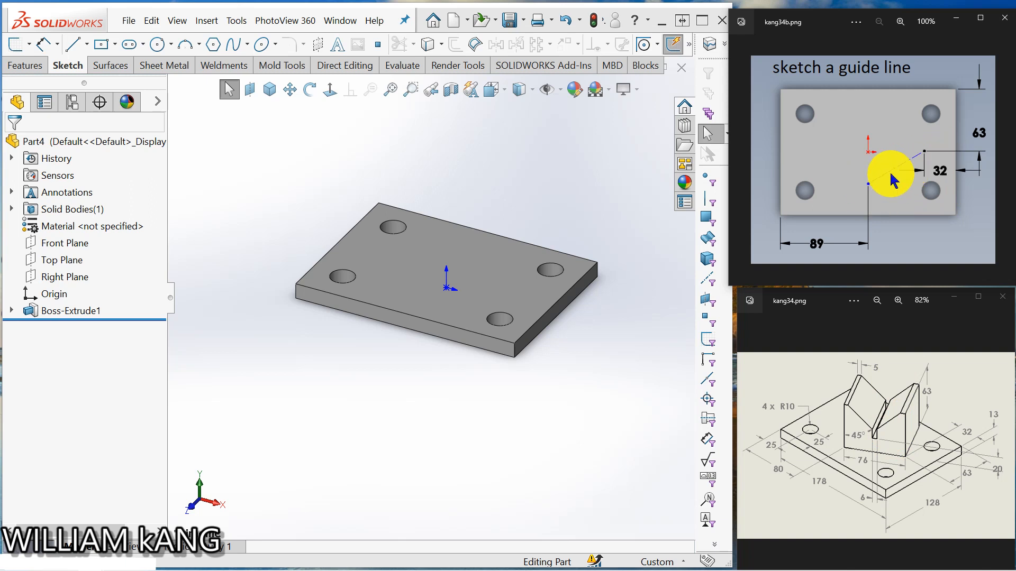
click(494, 274)
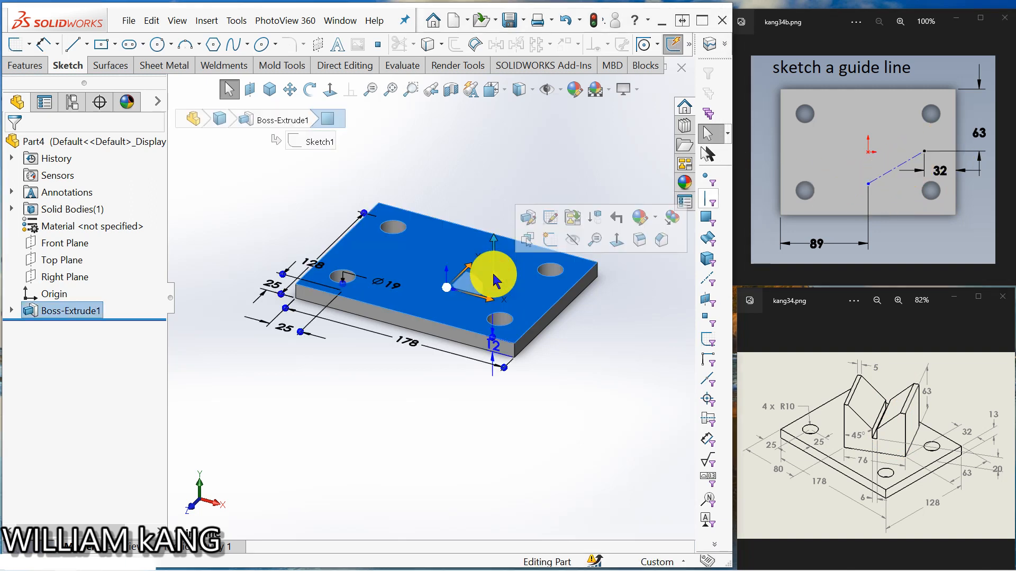
click(544, 240)
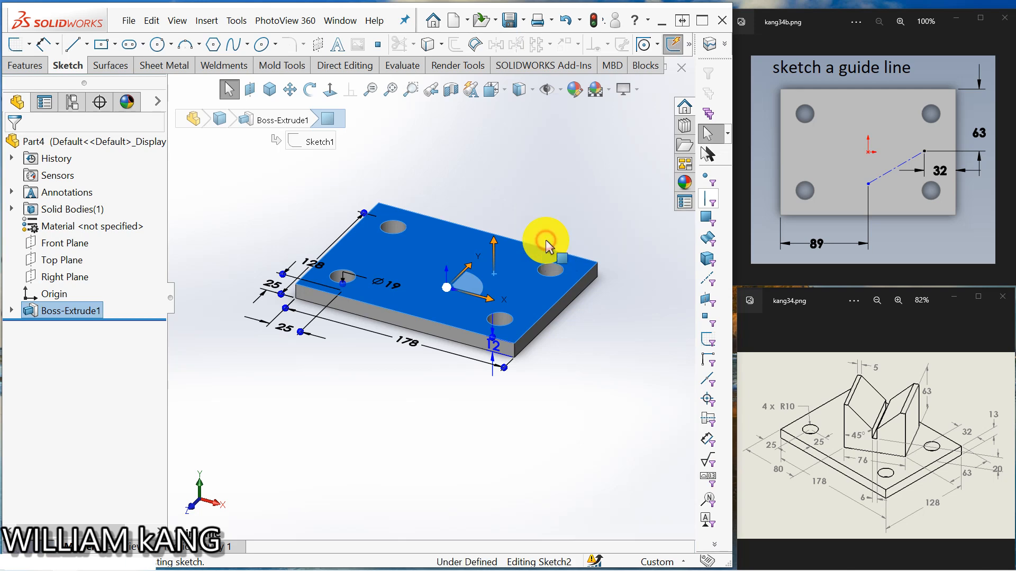
click(331, 95)
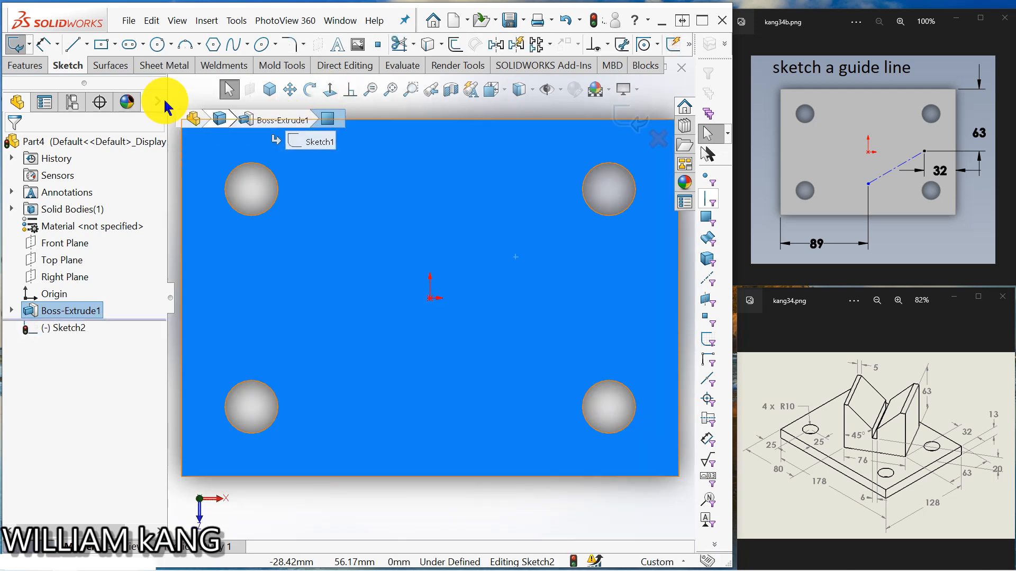
Step: Sketch a slanted centerline about 58.5 mm long, rising from below the origin toward the plate's right edge
click(84, 45)
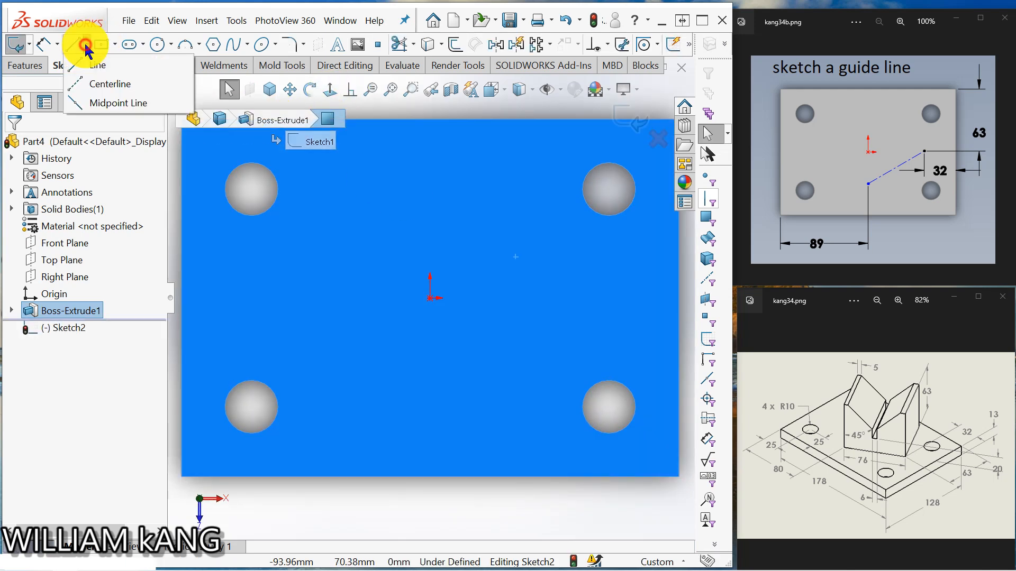
click(79, 79)
click(445, 382)
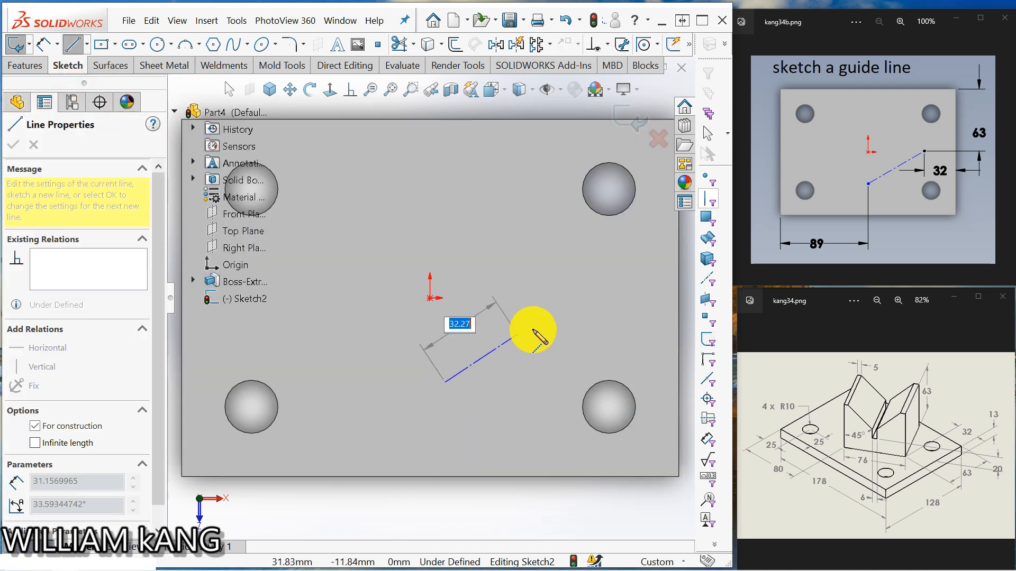
click(582, 316)
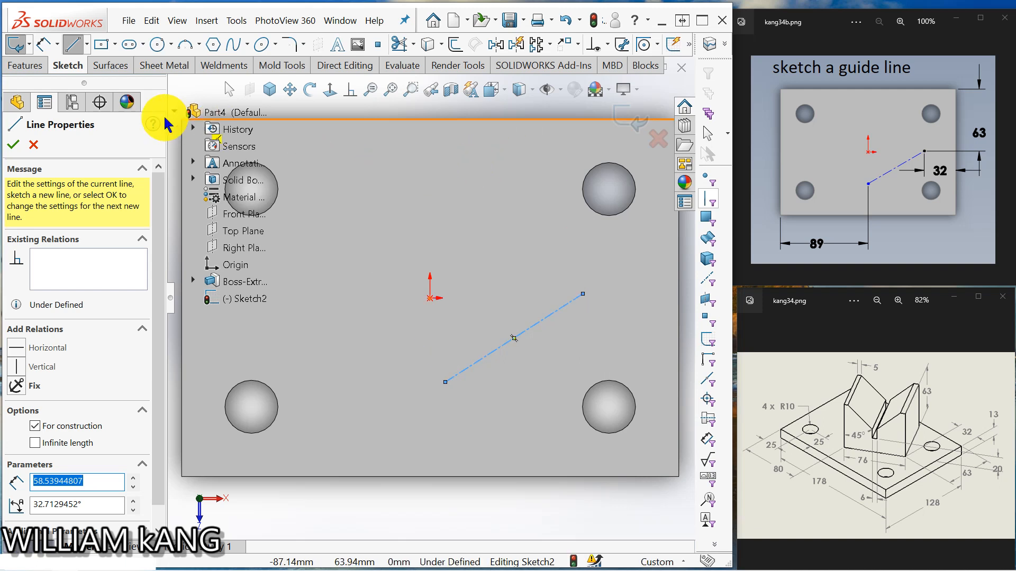
Step: Dimension the centerline's upper endpoint 63 mm vertically from the plate's top edge
click(44, 45)
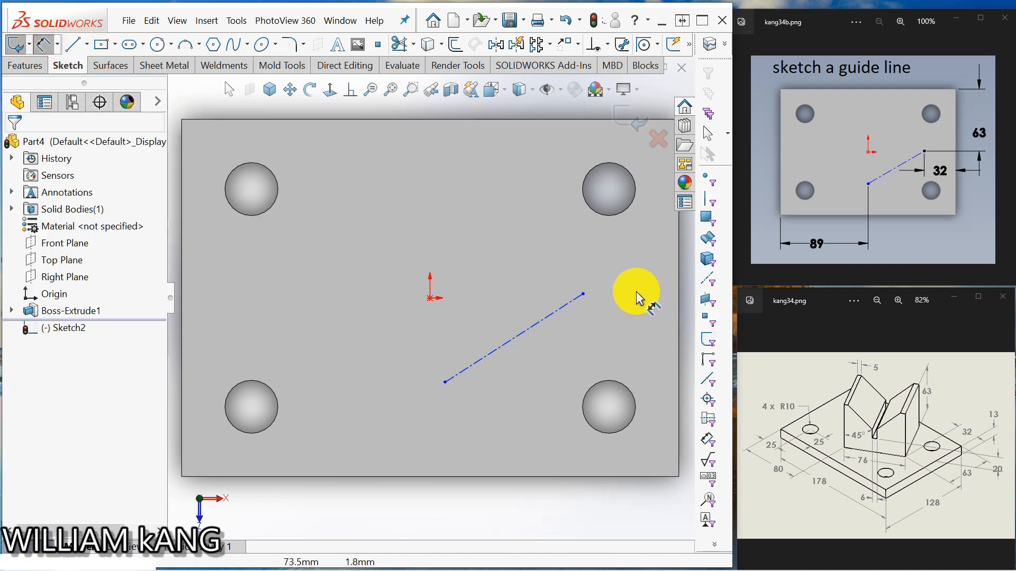
scroll(636, 293, down, 2)
scroll(632, 289, up, 3)
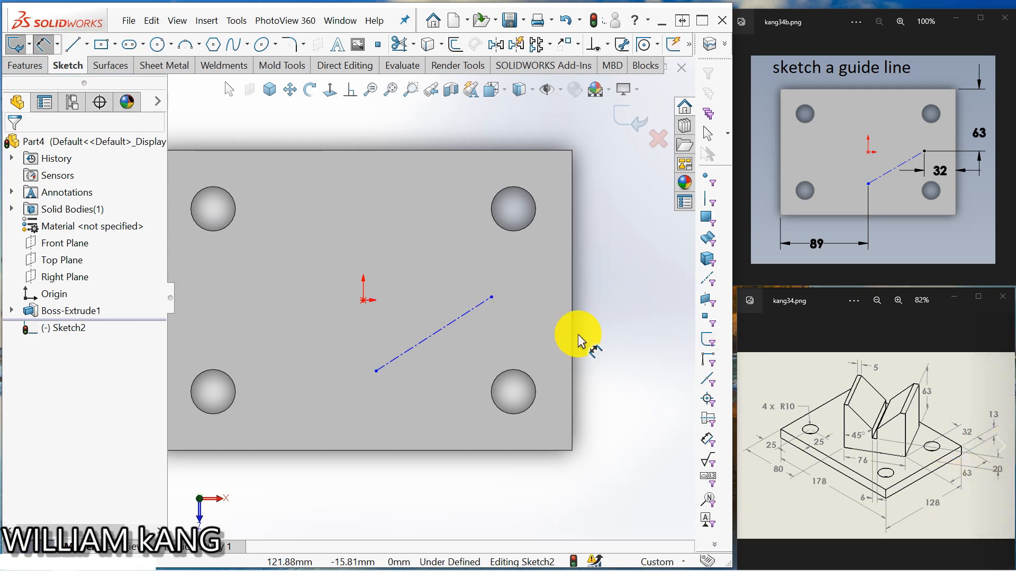
click(491, 299)
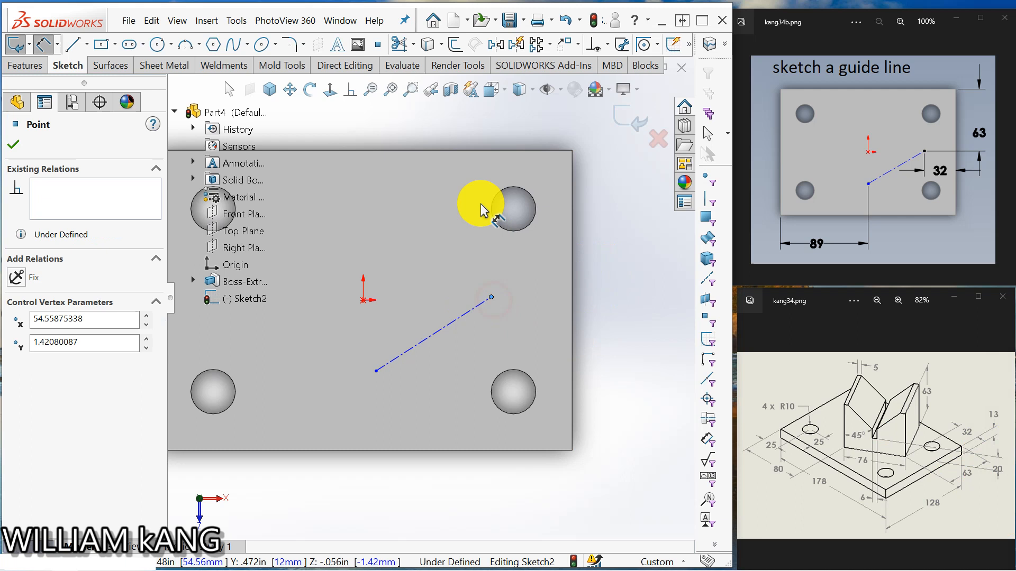
click(483, 151)
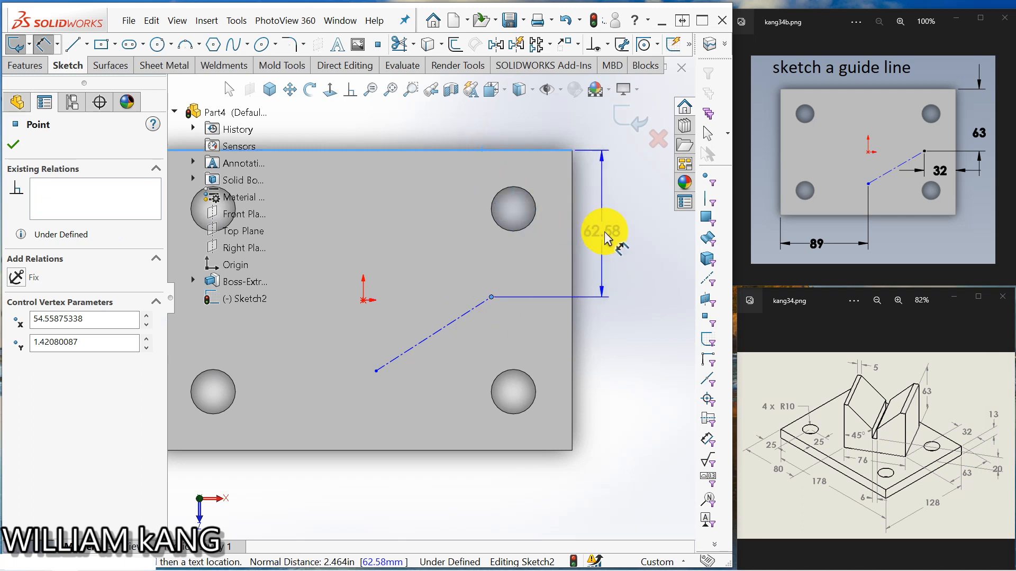
click(605, 233)
text(63)
key(Return)
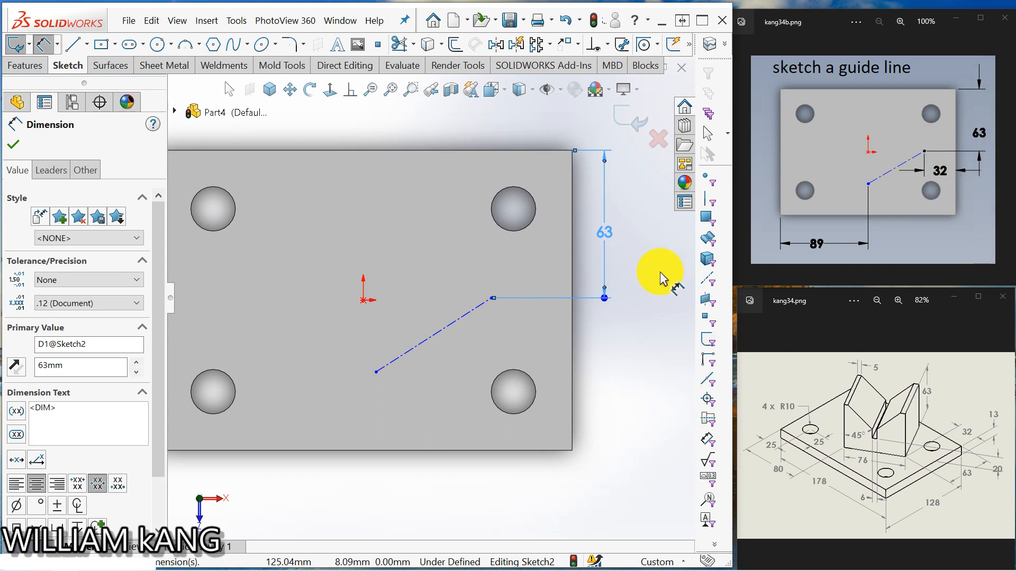
Step: Dimension the centerline's upper endpoint 32 mm horizontally from the plate's right edge
click(573, 318)
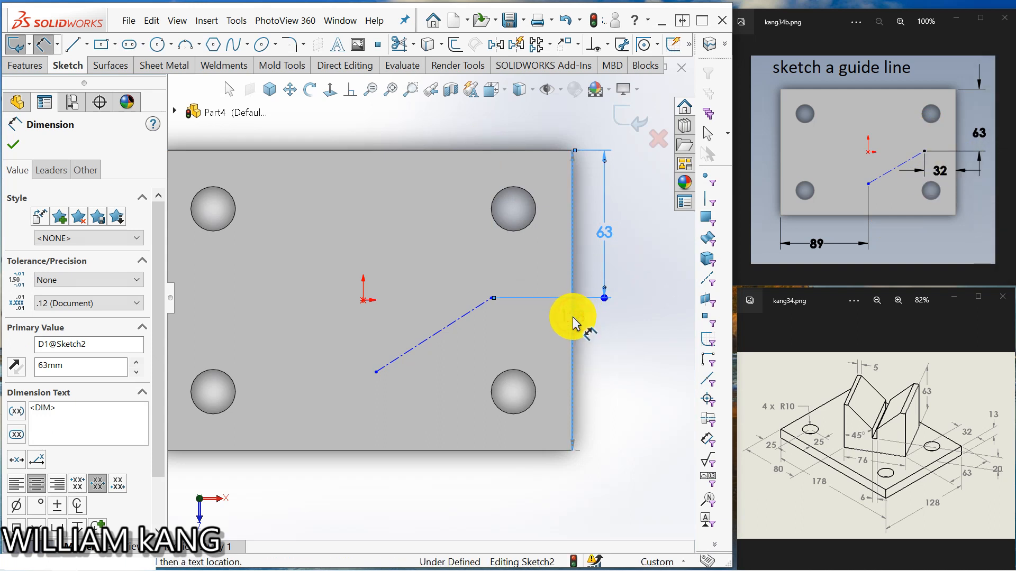
click(492, 301)
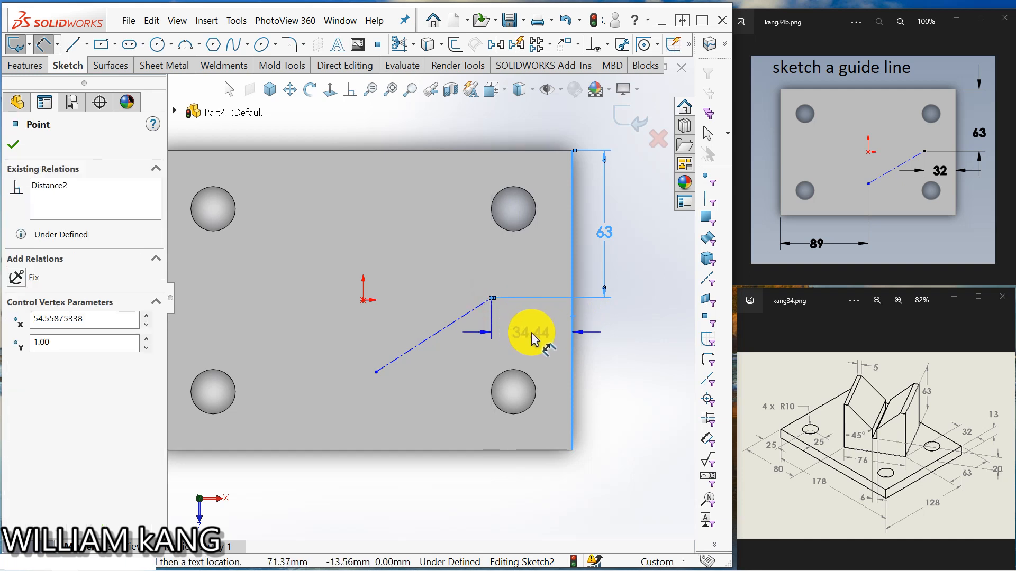
click(531, 339)
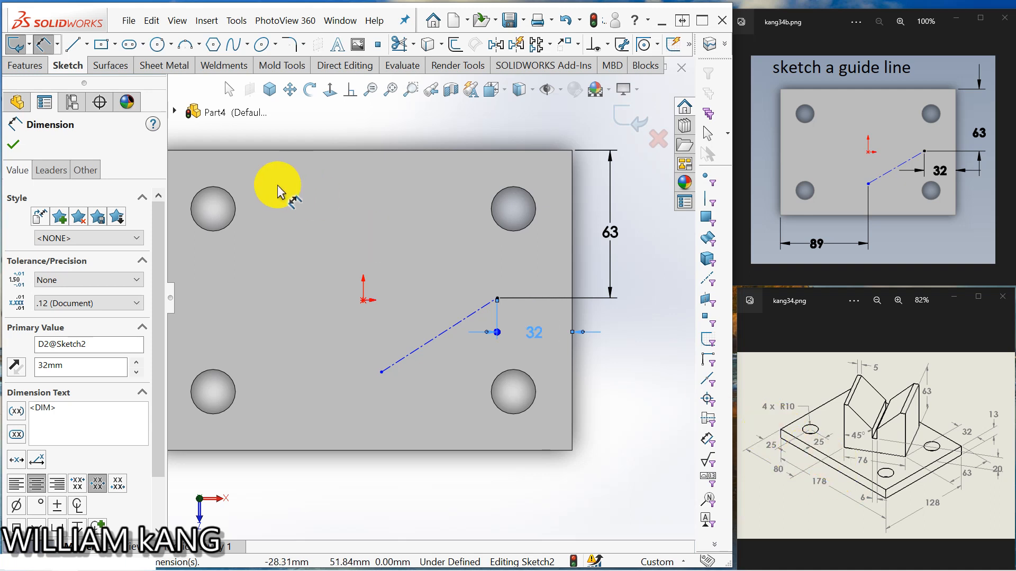
Step: Dimension the centerline's lower endpoint 89 mm horizontally from the plate's left edge and finish dimensioning
scroll(363, 351, up, 2)
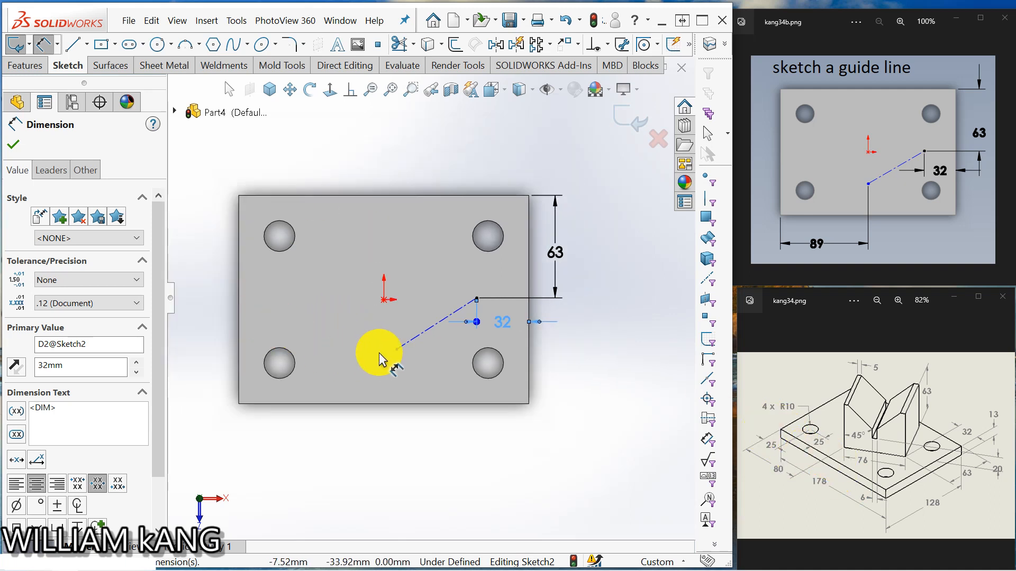
click(396, 349)
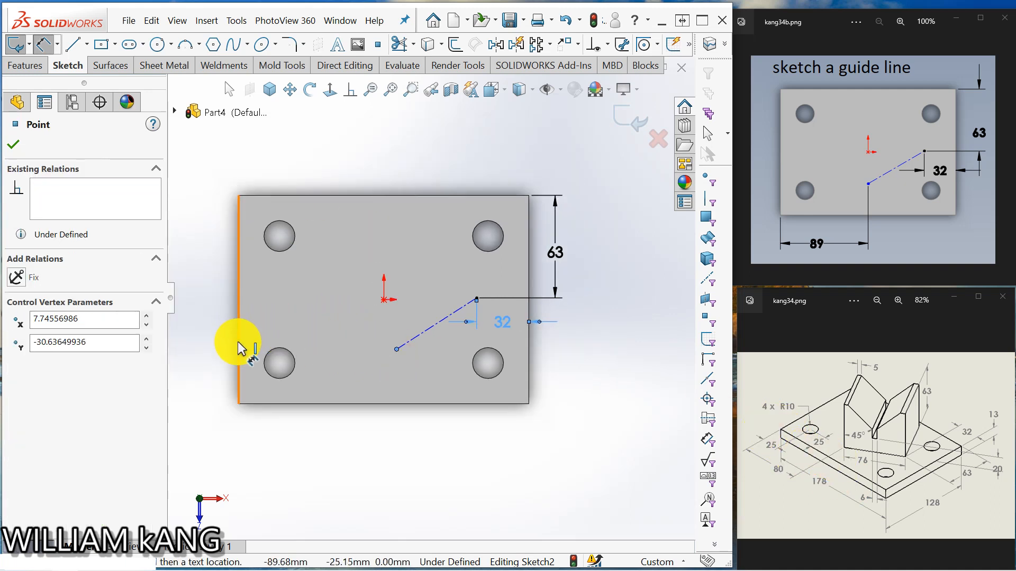
click(240, 350)
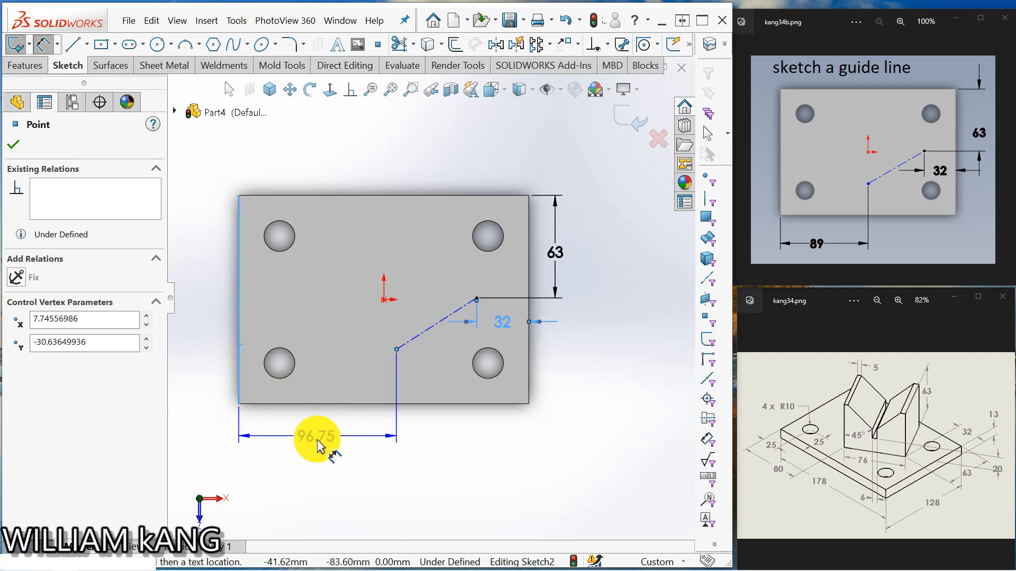
click(318, 440)
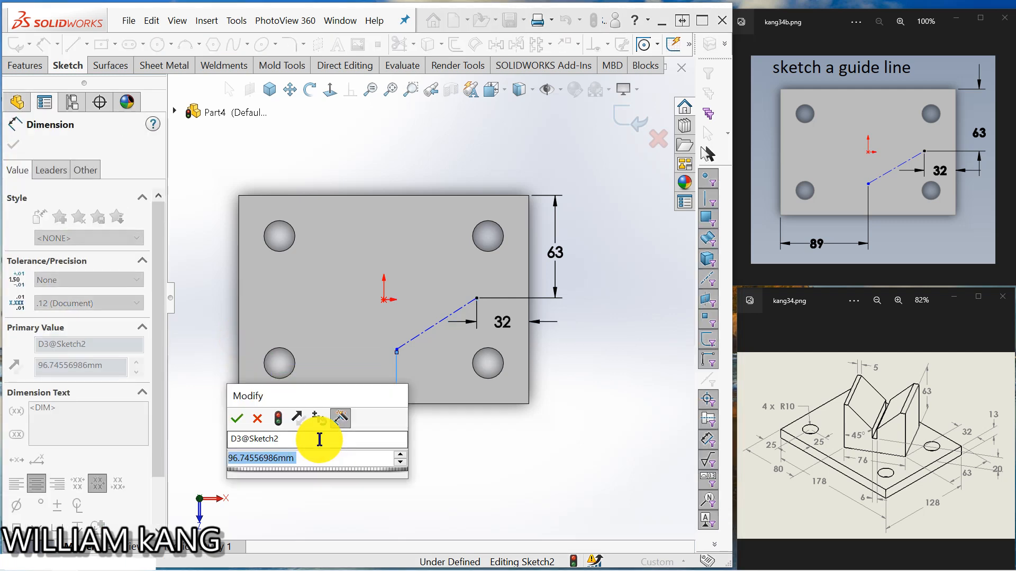
text(89)
key(Return)
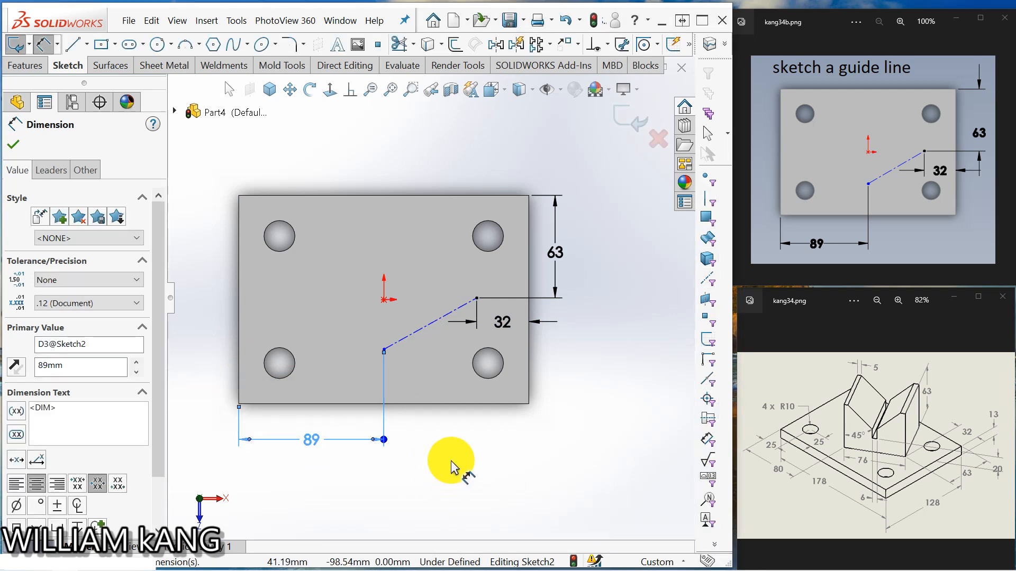
click(19, 147)
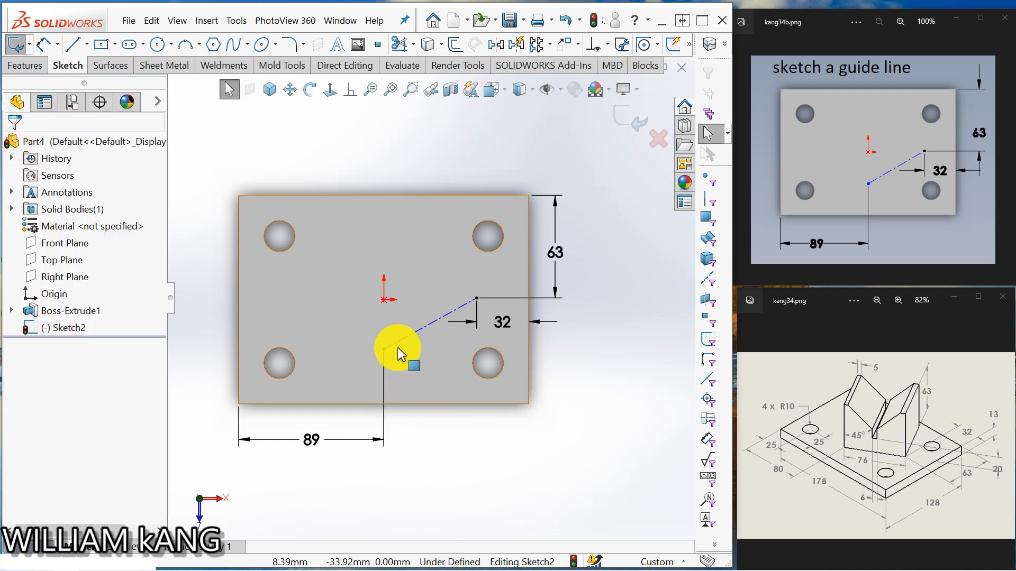
Step: Dimension the centerline's lower endpoint vertically from the plate's bottom edge, accept the measured value, and exit the sketch
click(44, 44)
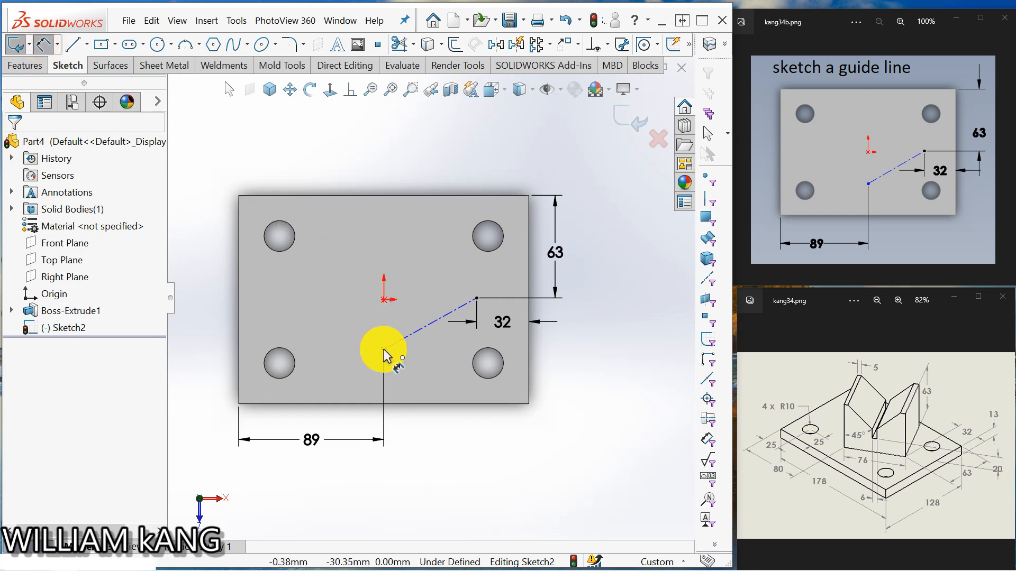
click(384, 350)
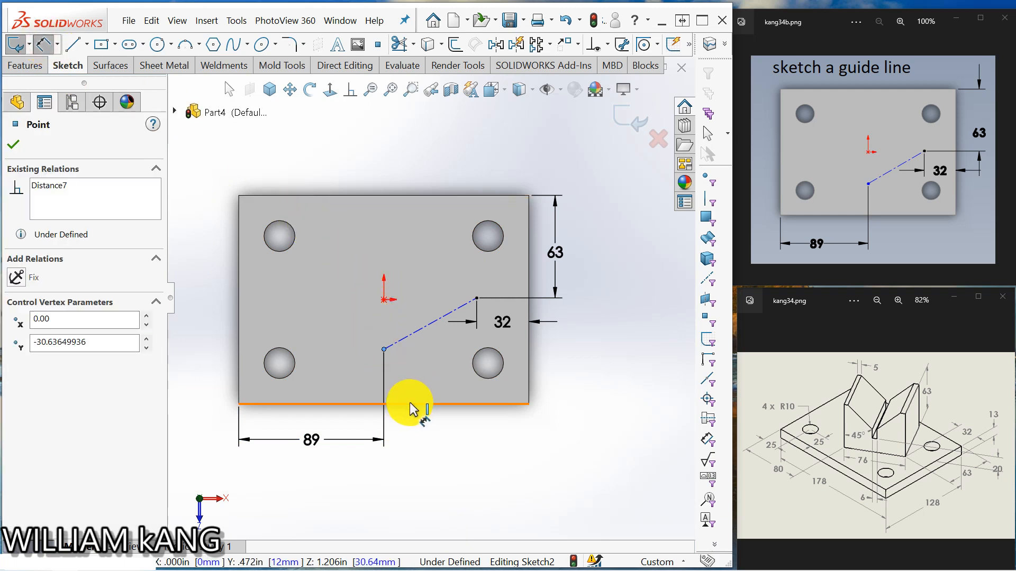
click(403, 406)
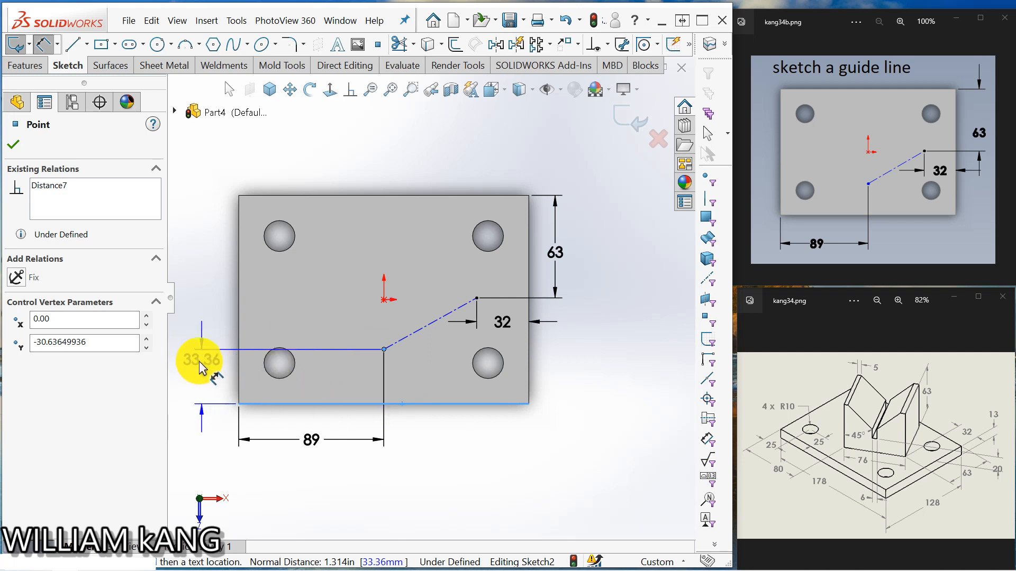
click(201, 379)
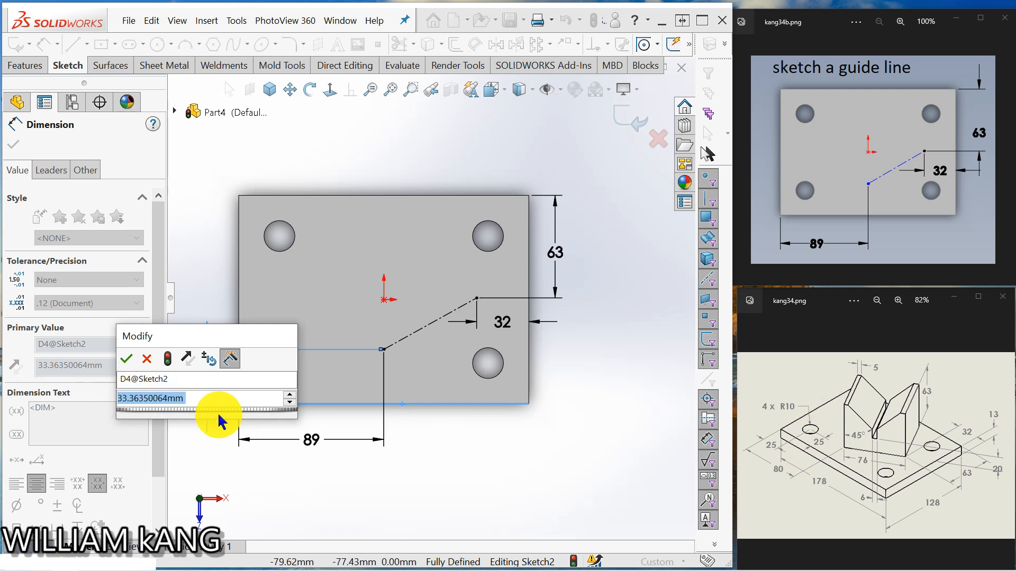
click(129, 360)
click(463, 468)
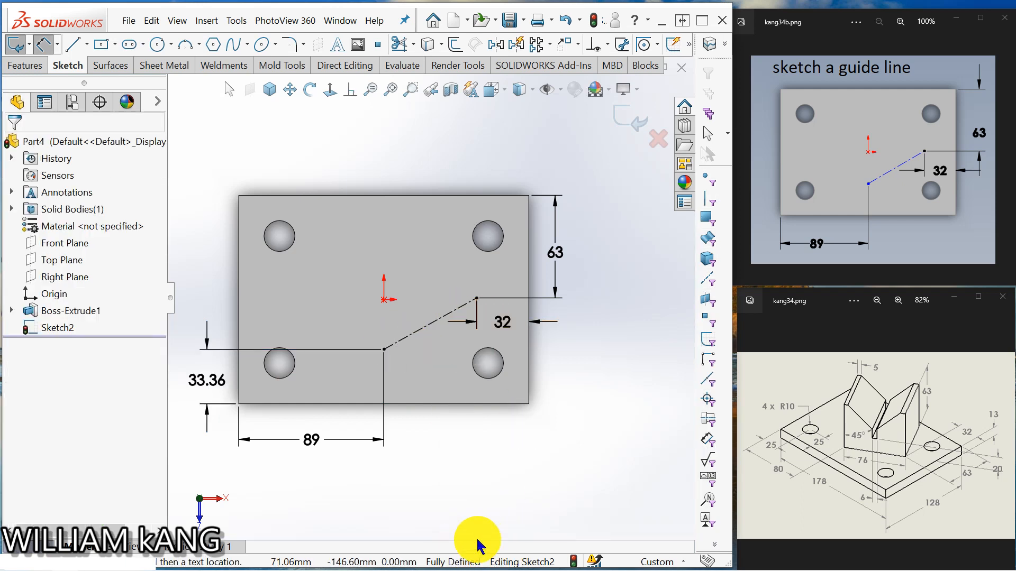
click(631, 119)
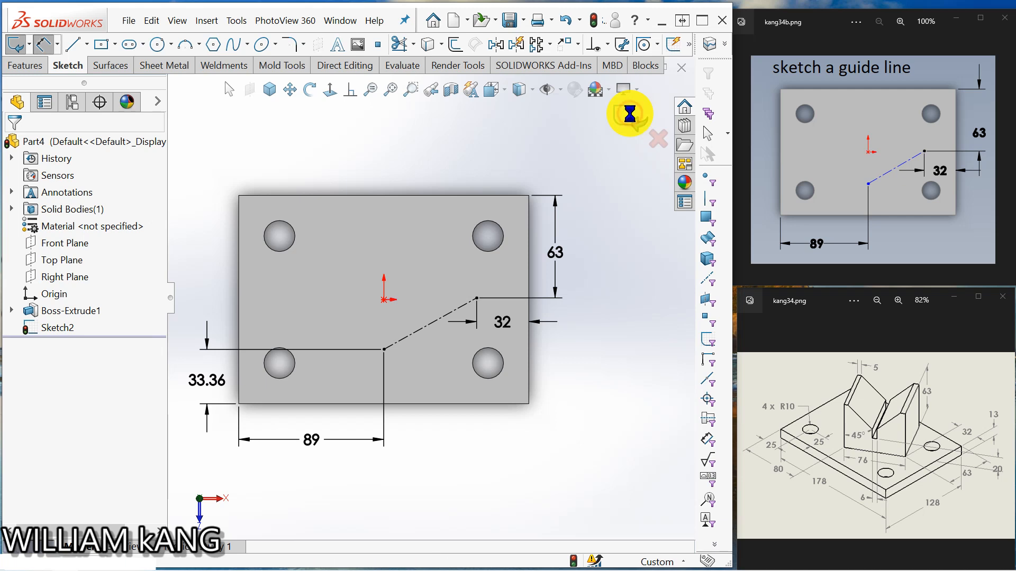
Step: Create a reference plane parallel to the plate's long front side face, passing through the sketched guide line's endpoint nearest that face
click(1011, 152)
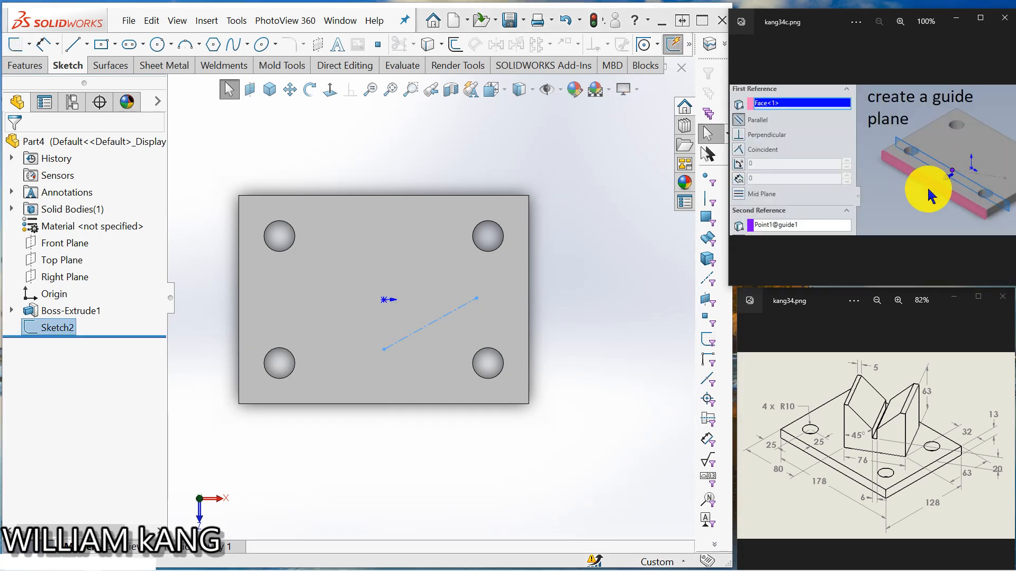
click(270, 90)
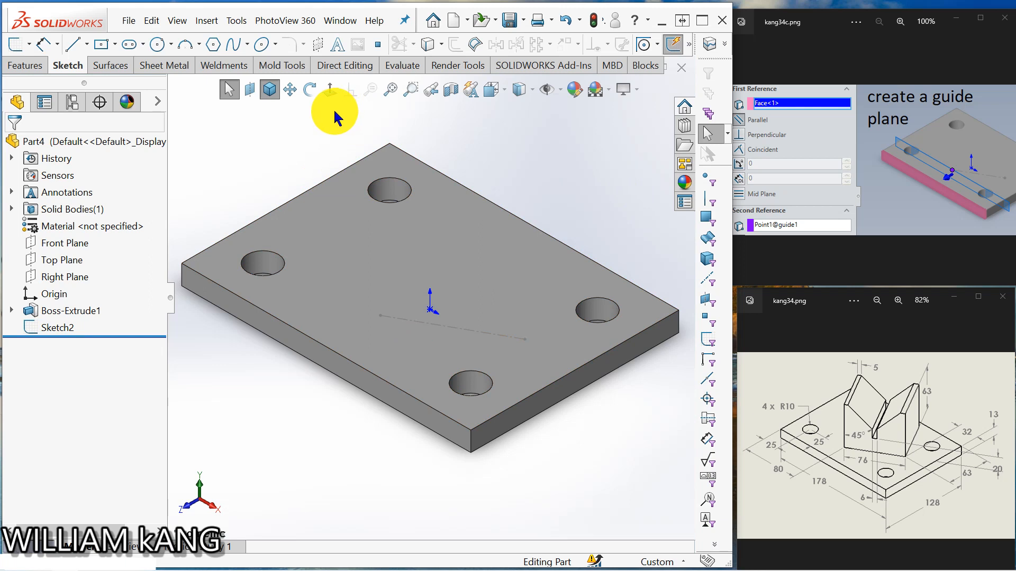
click(247, 91)
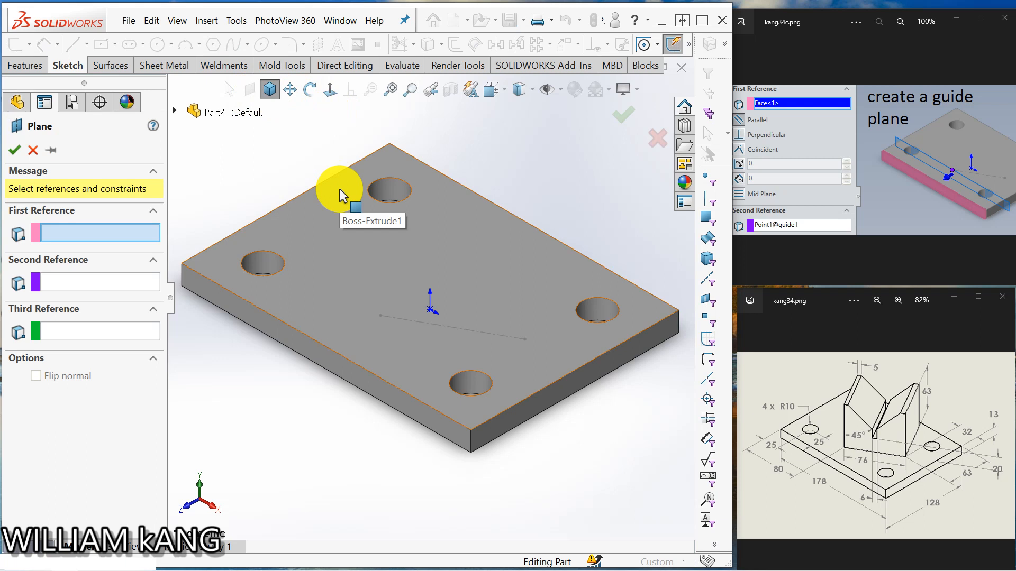
click(276, 328)
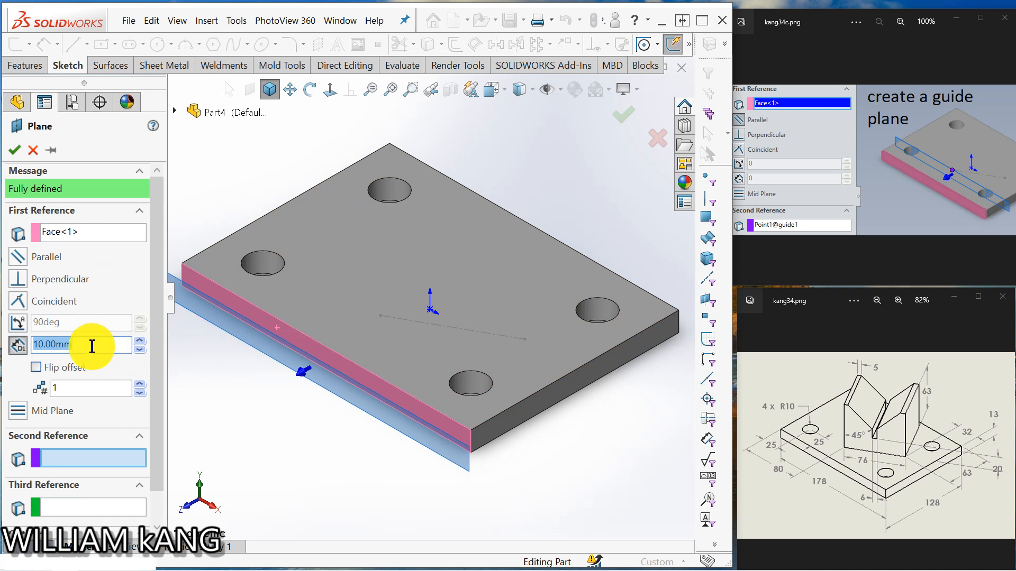
click(90, 346)
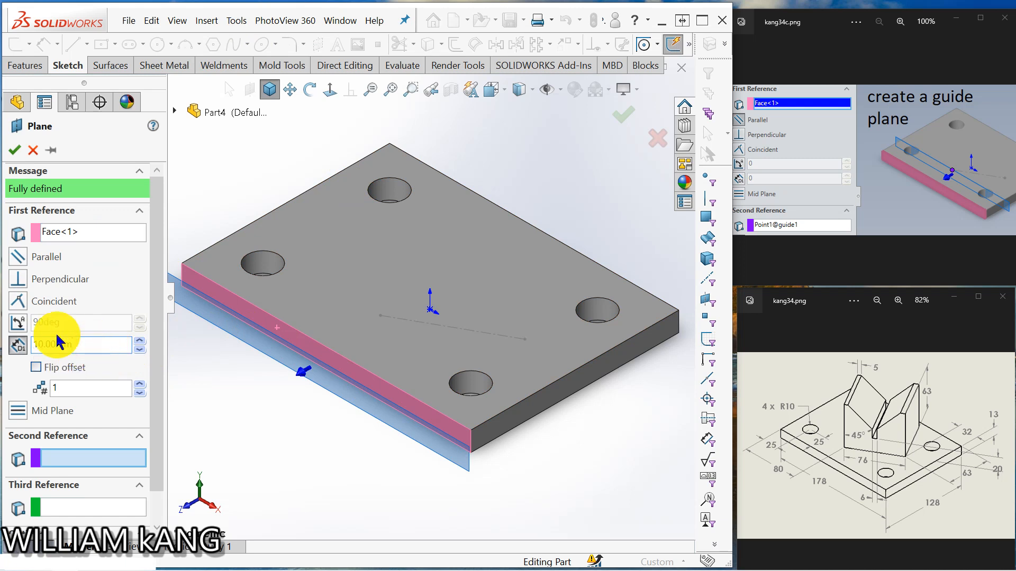
text(1)
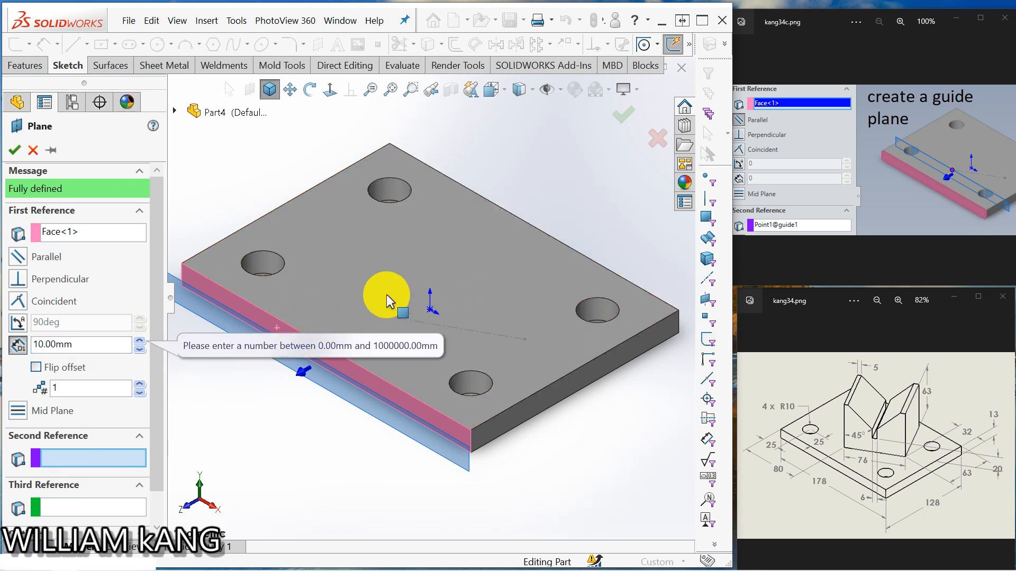
click(379, 316)
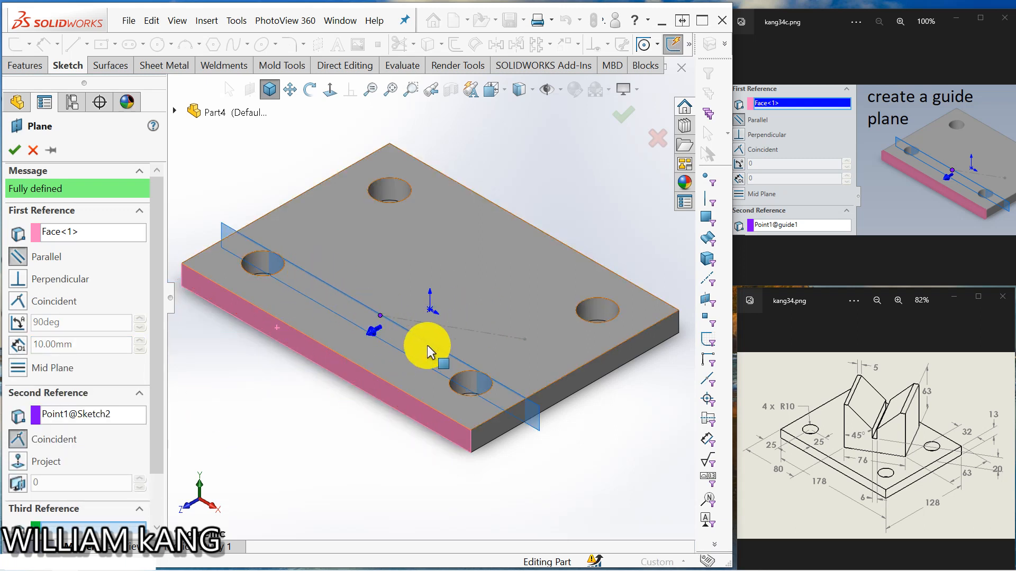
click(15, 151)
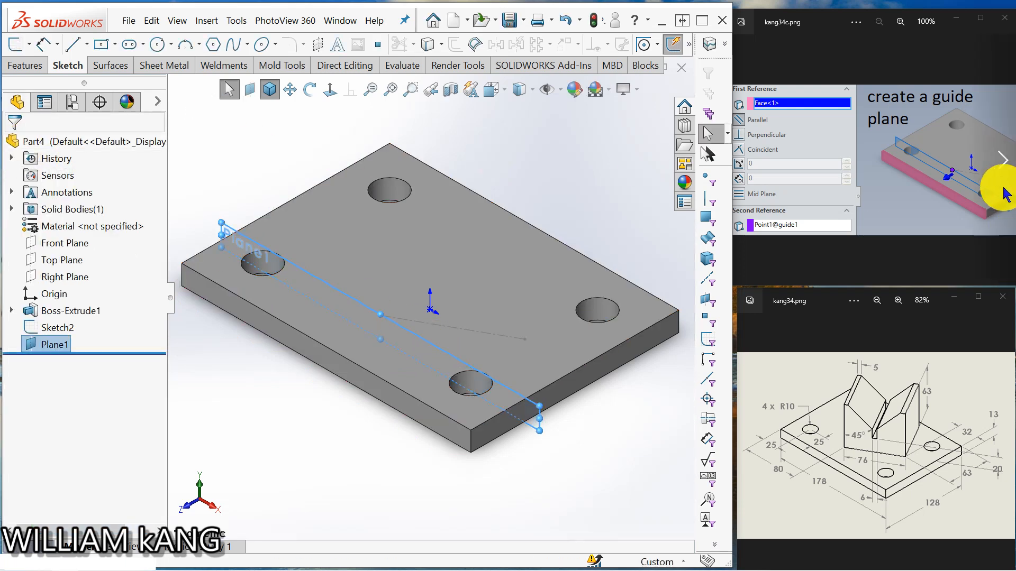
Step: Show the next reference image, create a line on guide plane, and hide Plane1 in the model
click(1003, 159)
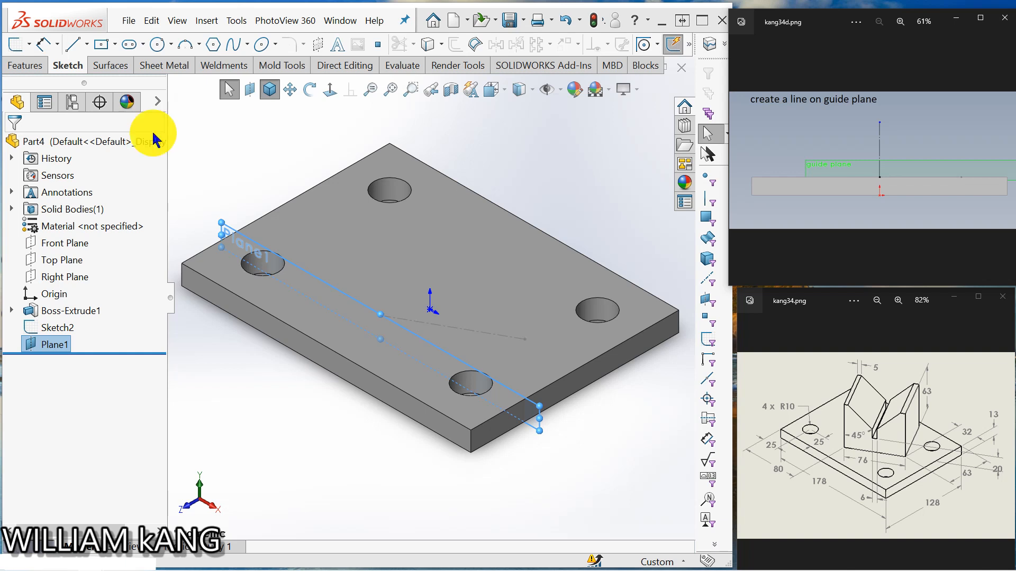
click(229, 177)
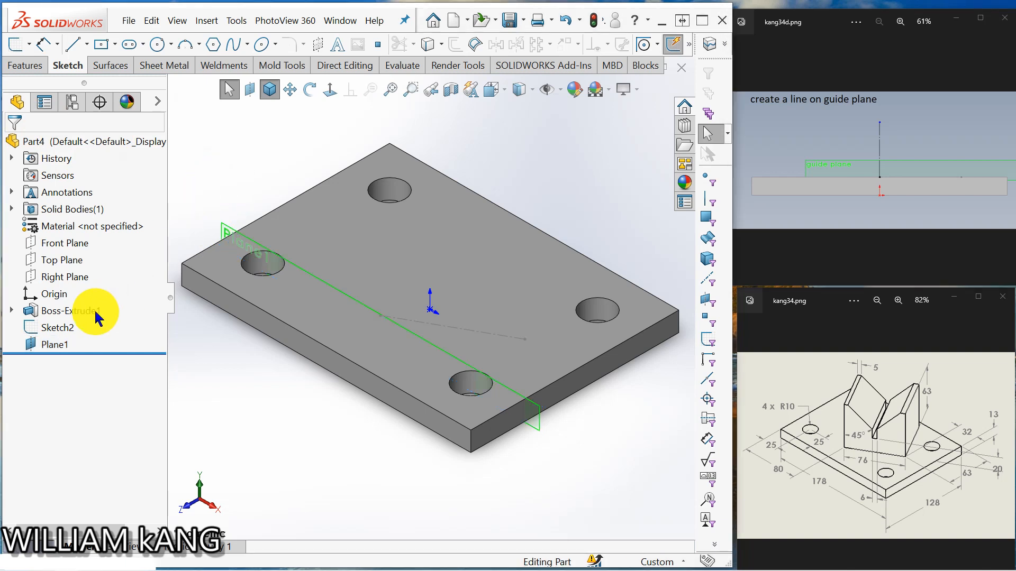
click(53, 342)
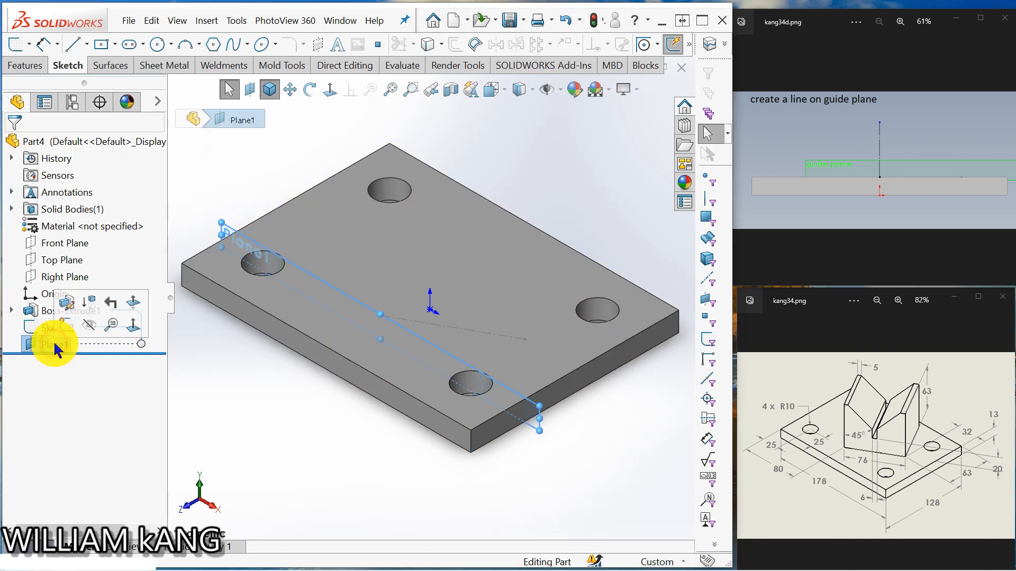
click(88, 326)
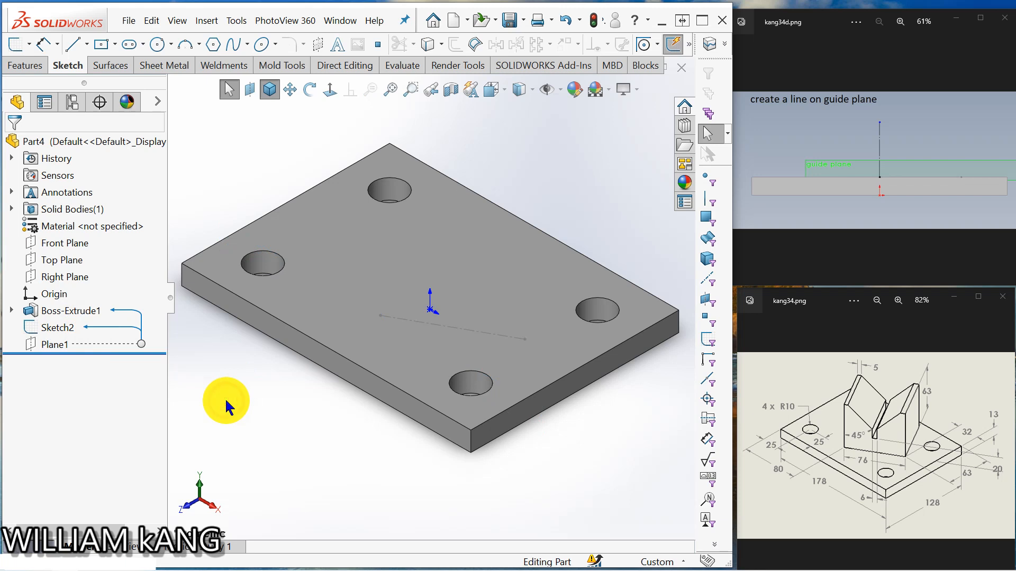
Step: Start a new sketch on the hidden guide plane, Plane1
click(53, 343)
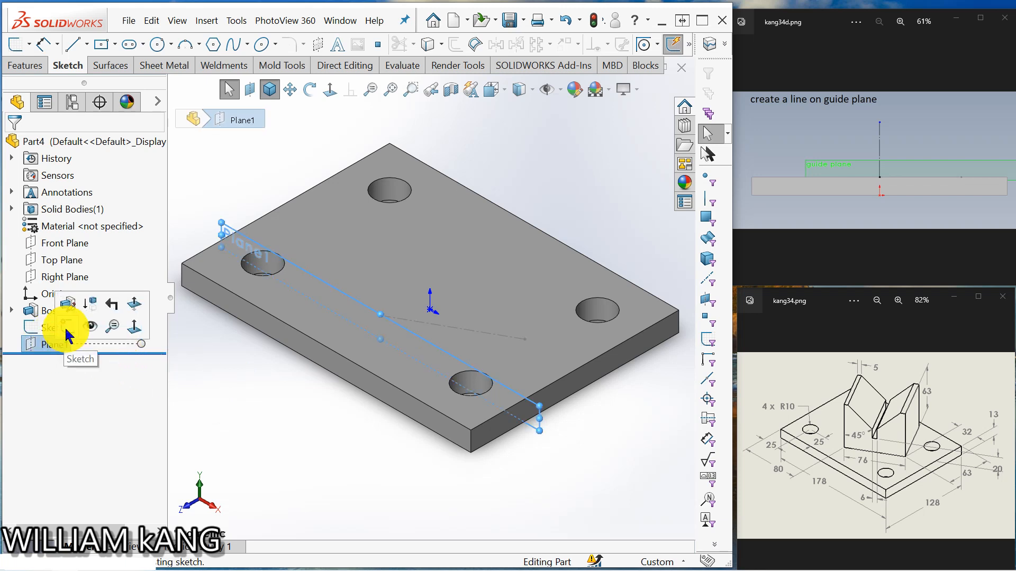
click(67, 333)
click(330, 89)
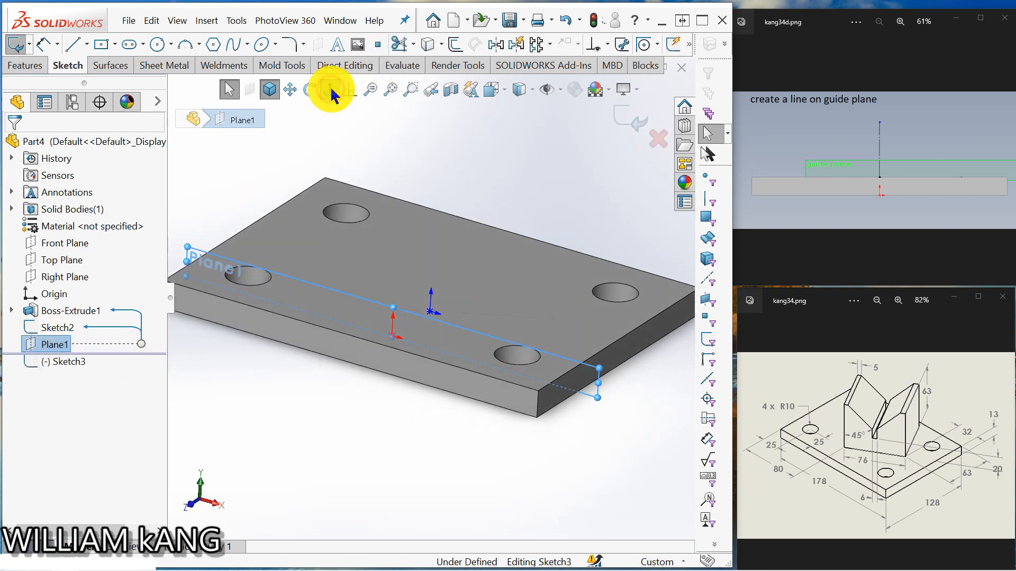
middle_drag(419, 171, 415, 190)
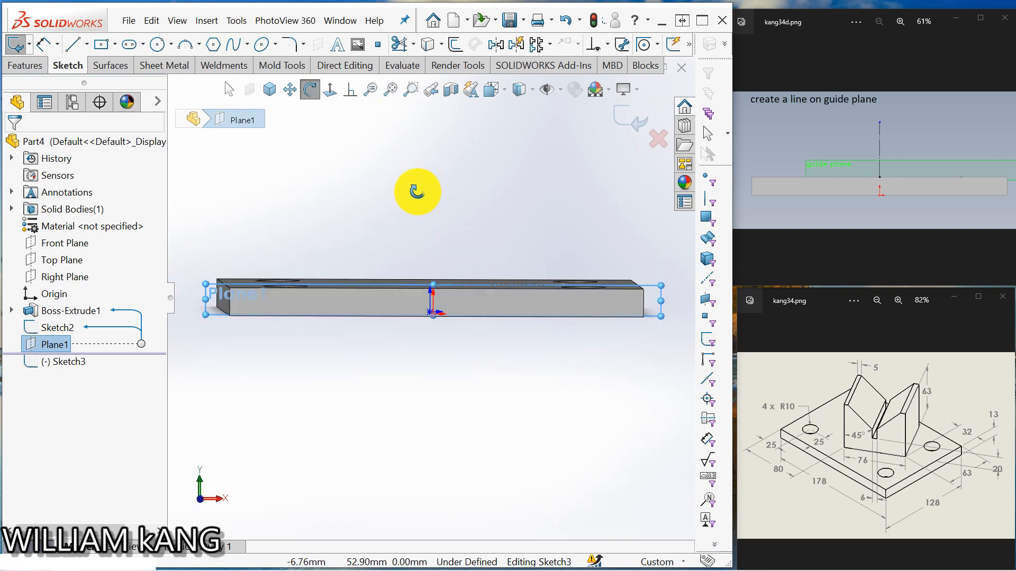
key(Escape)
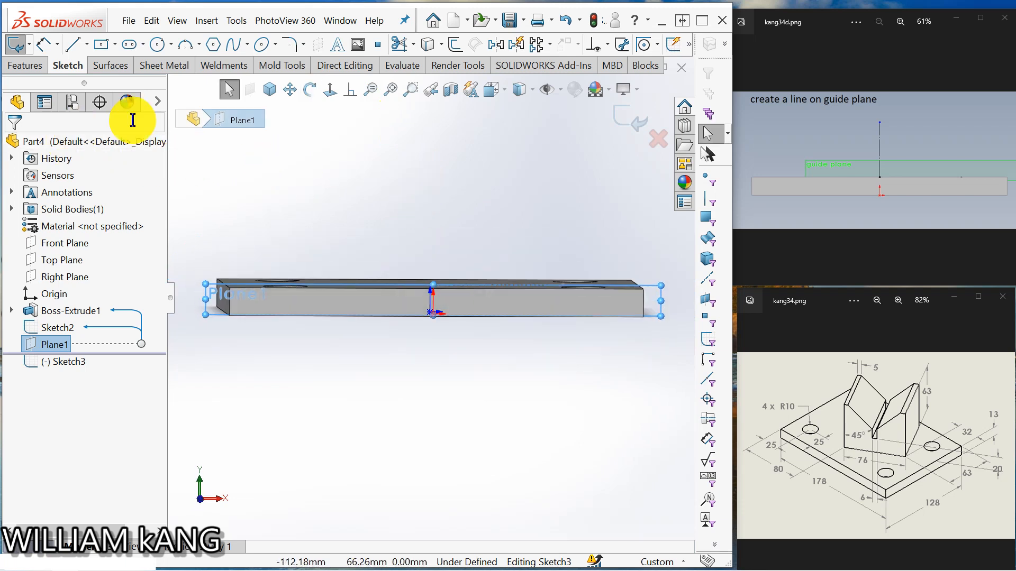
click(330, 91)
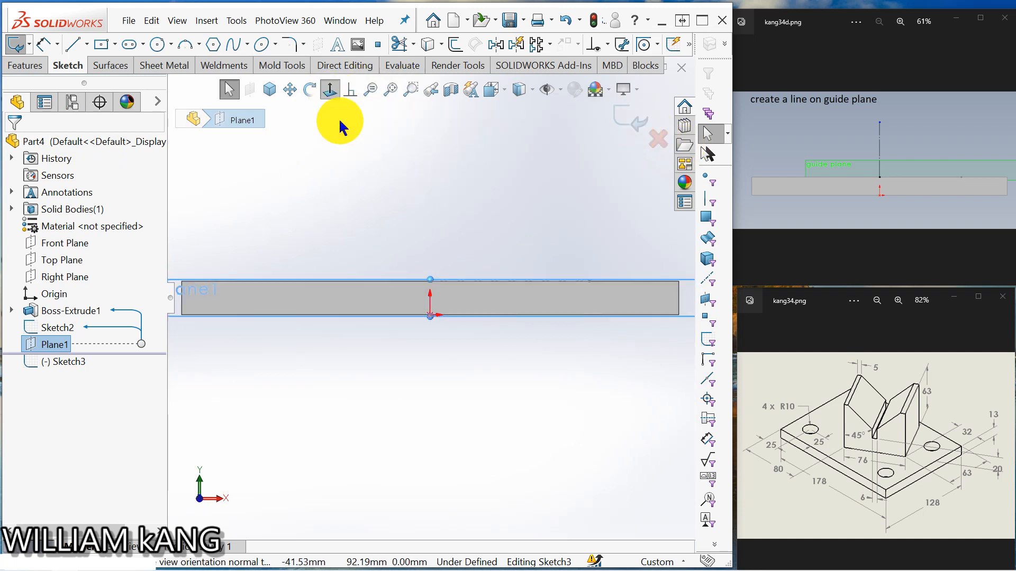
Step: Sketch a vertical centerline about 53 mm long upward from the origin at the plate's underside, and exit the sketch
scroll(408, 221, down, 2)
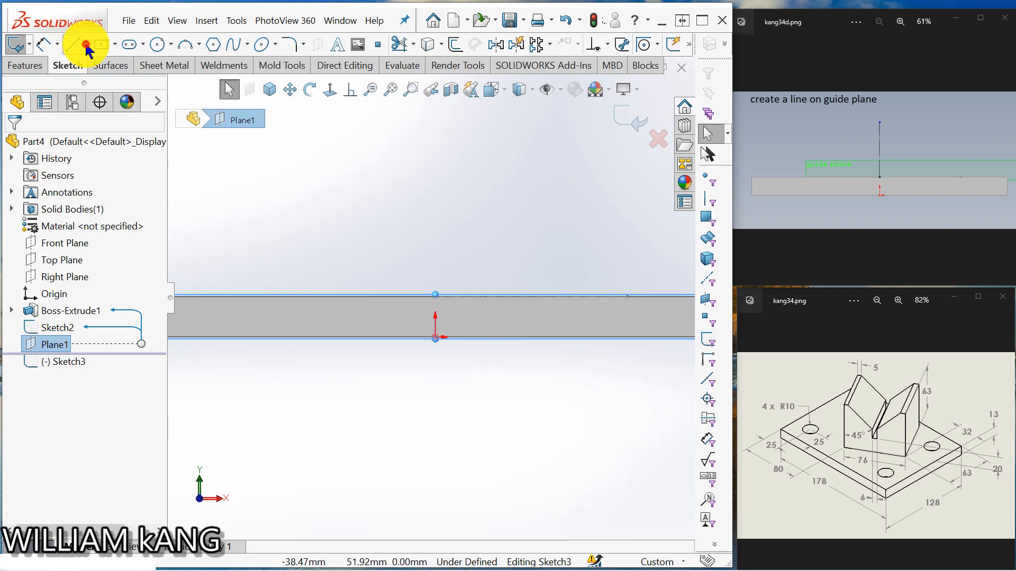
click(86, 45)
click(79, 86)
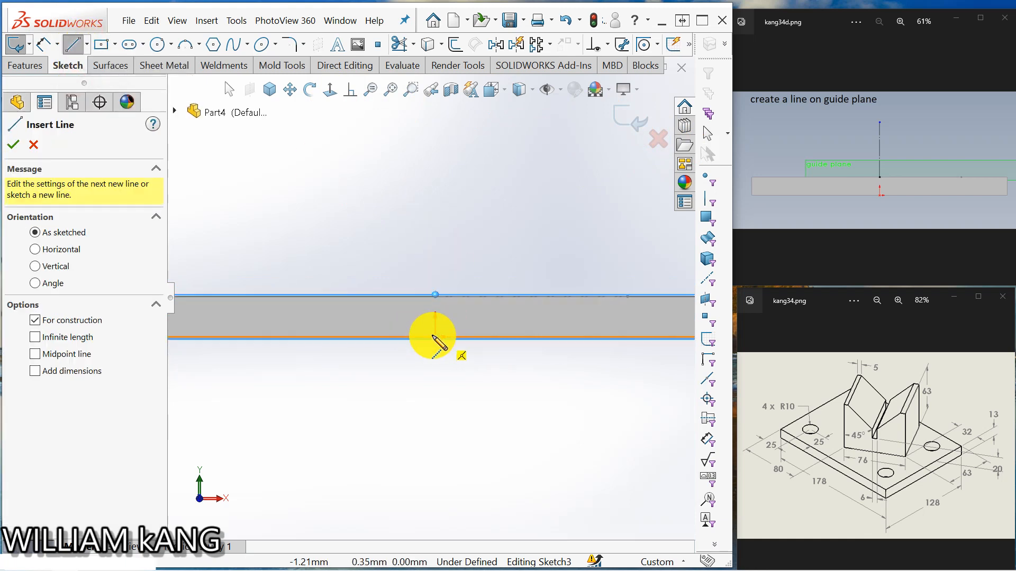
click(435, 337)
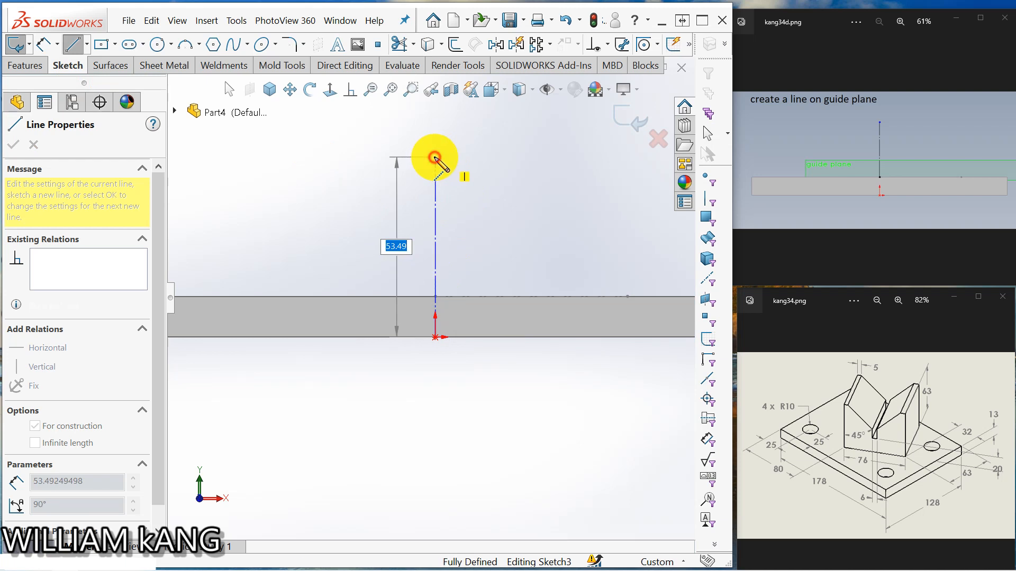
click(435, 158)
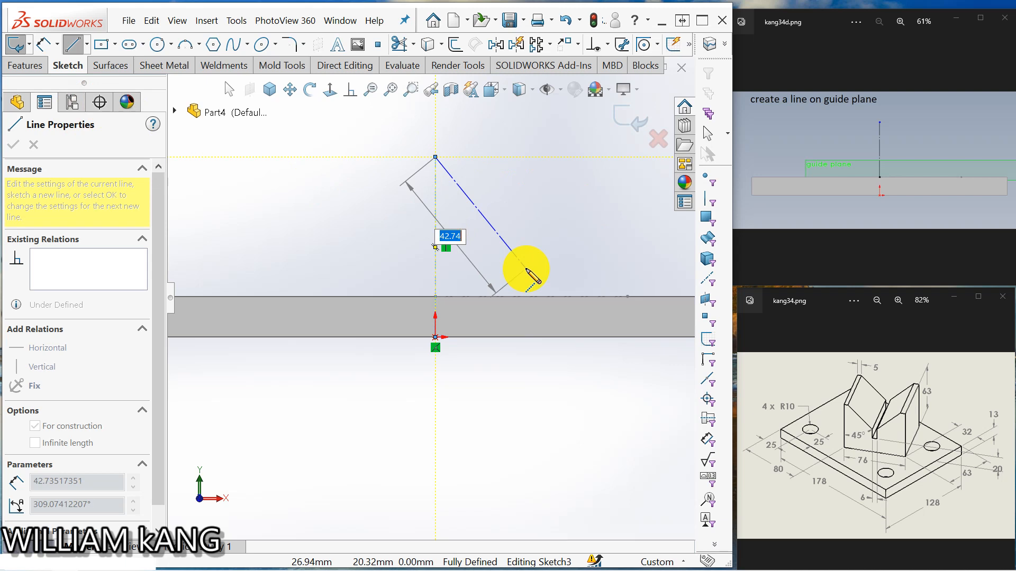
key(Escape)
click(541, 205)
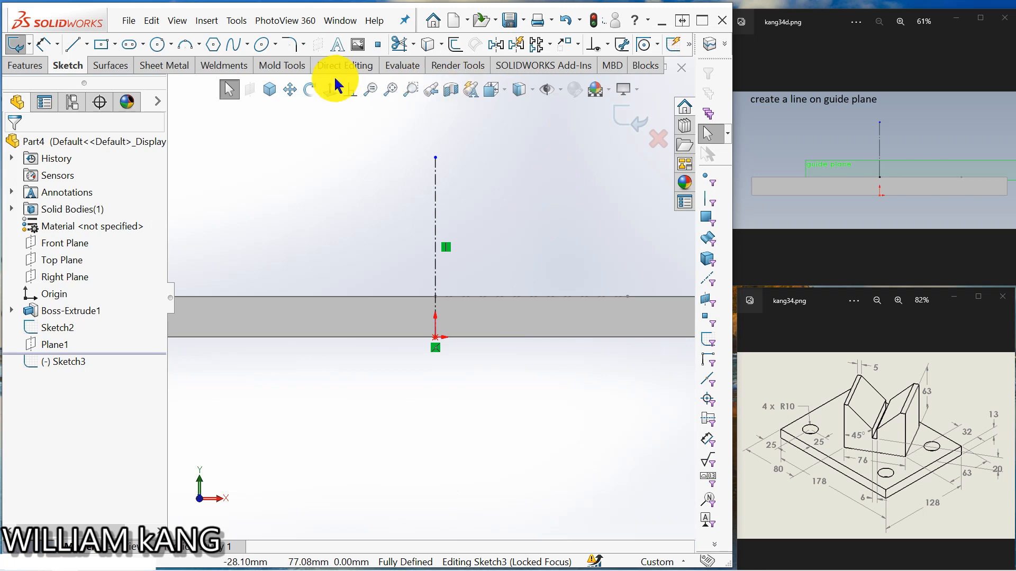
click(639, 121)
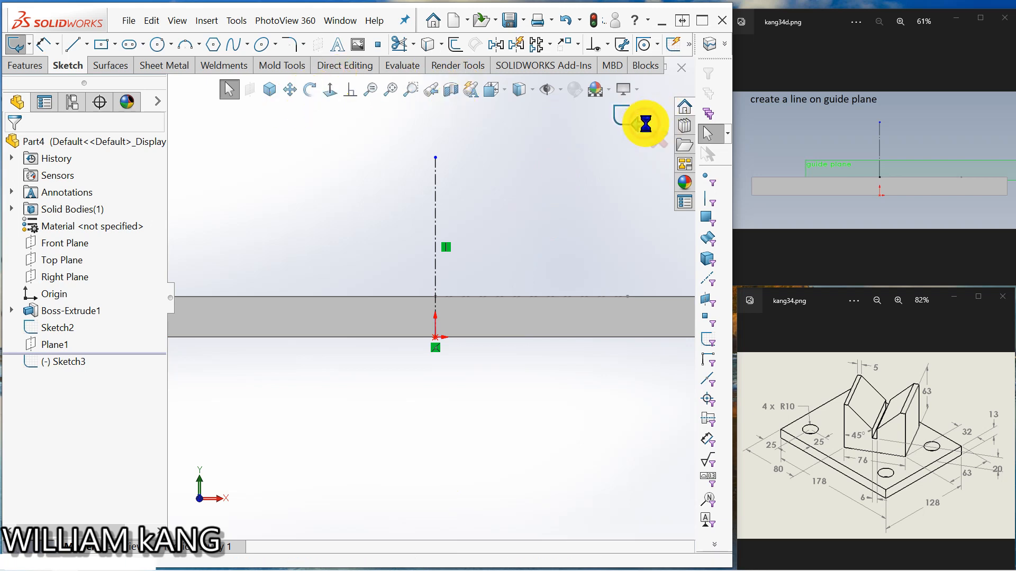
Step: Create a reference plane through three points: both endpoints of the guide line on the plate and the vertical centerline's upper endpoint
click(1008, 162)
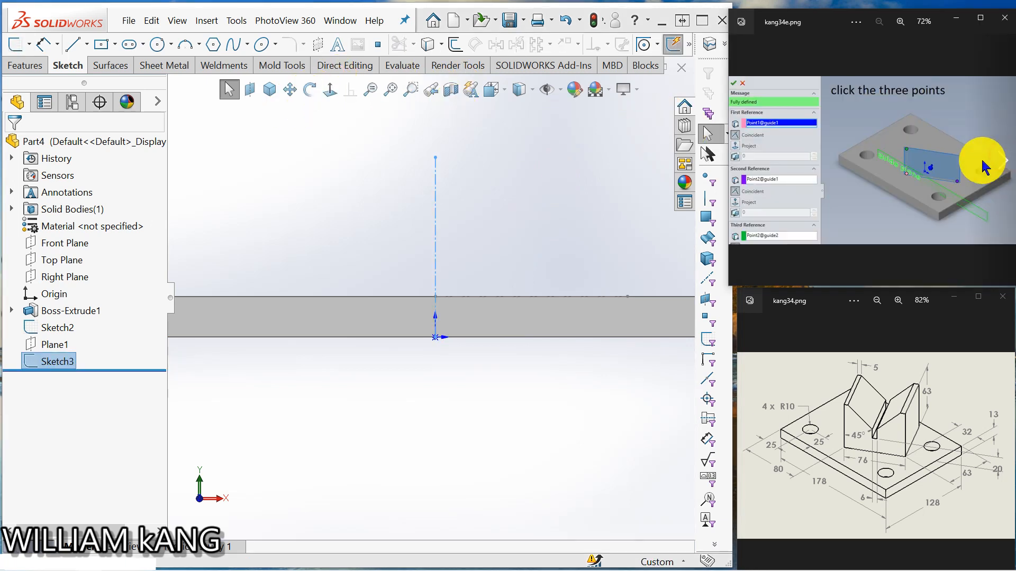
mouse_move(510, 204)
middle_down()
mouse_move(491, 246)
mouse_move(472, 245)
mouse_move(472, 261)
mouse_move(435, 233)
mouse_move(458, 255)
mouse_move(451, 238)
mouse_move(437, 249)
mouse_move(449, 245)
mouse_move(441, 251)
mouse_move(449, 261)
middle_up()
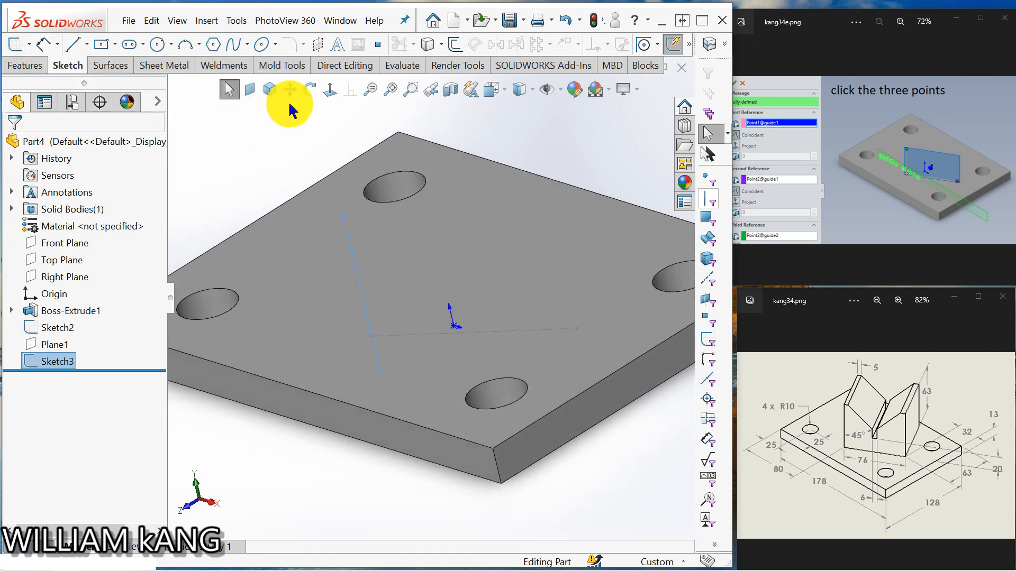
click(269, 90)
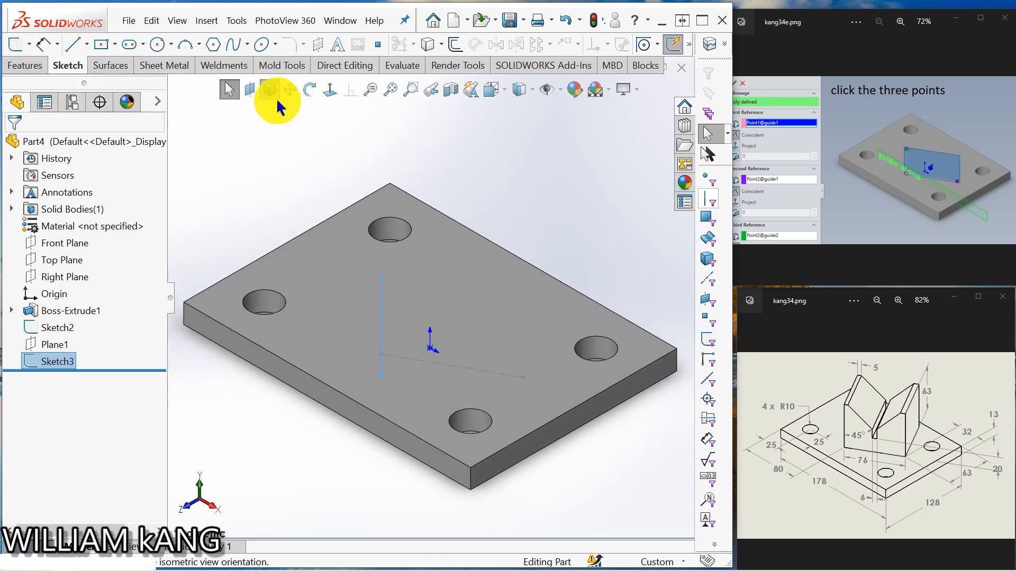
click(380, 355)
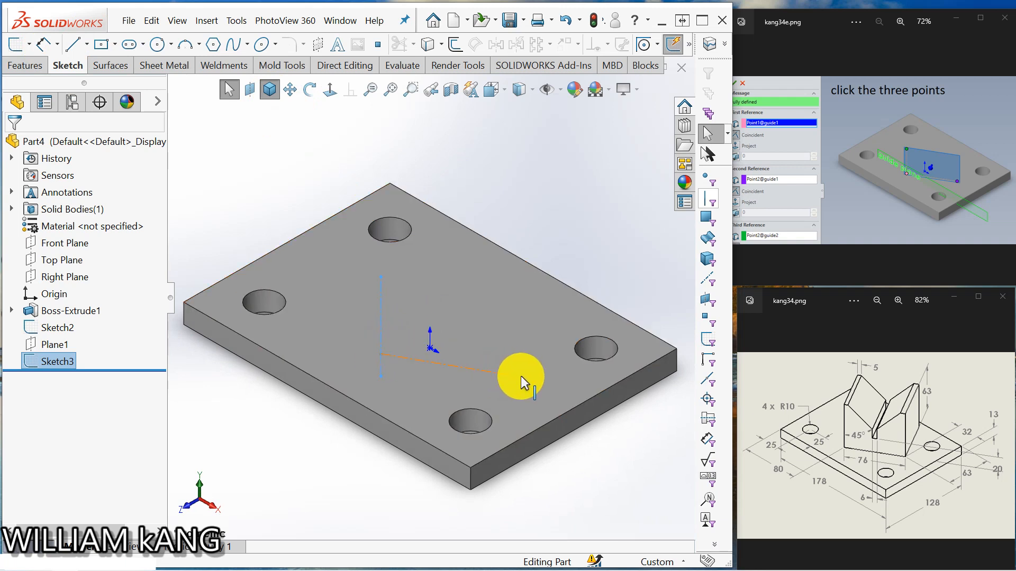
click(247, 92)
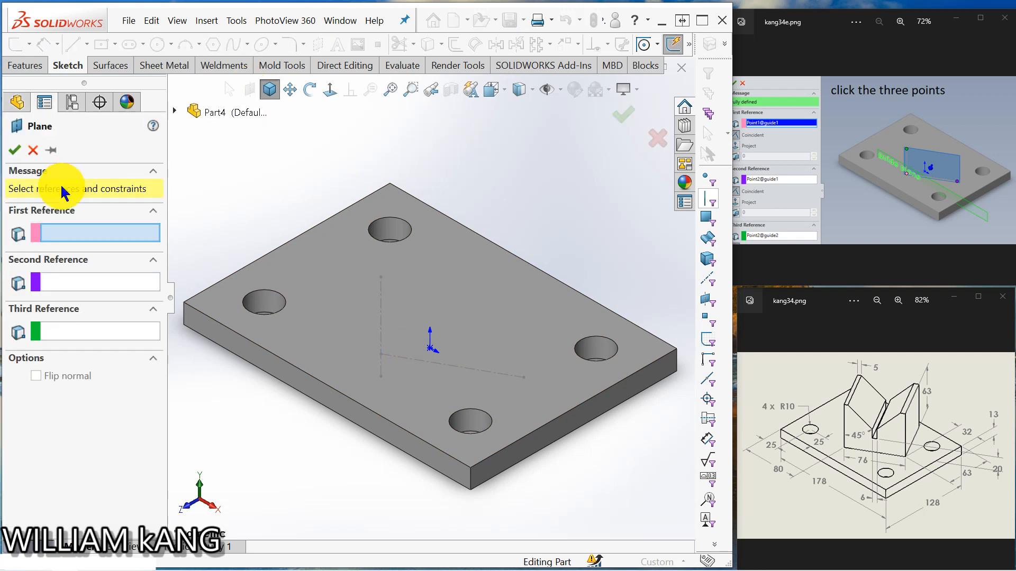
click(526, 379)
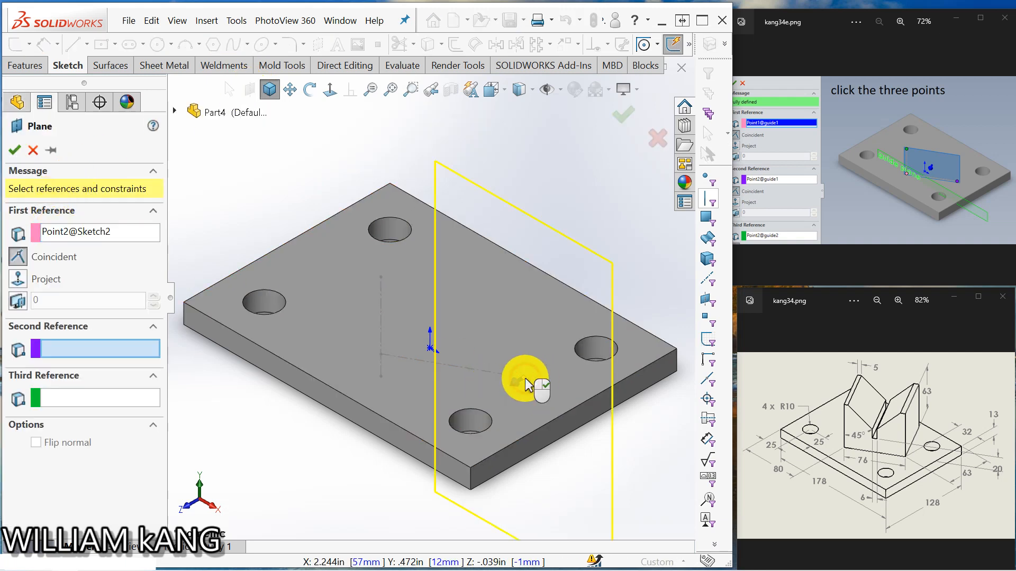
click(380, 354)
click(382, 277)
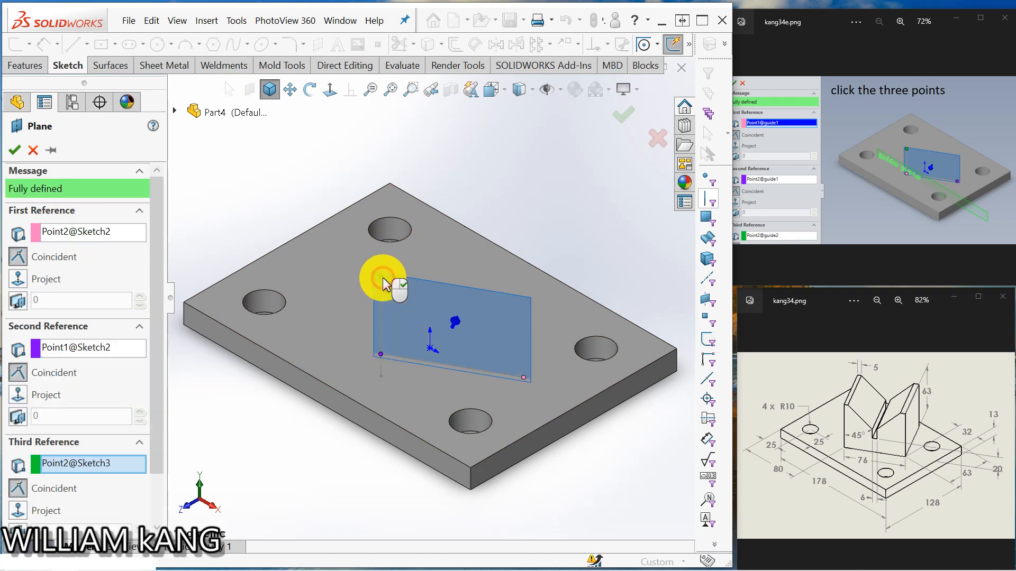
mouse_move(566, 193)
middle_down()
mouse_move(526, 265)
mouse_move(513, 323)
mouse_move(578, 197)
mouse_move(519, 217)
mouse_move(581, 199)
mouse_move(549, 200)
middle_up()
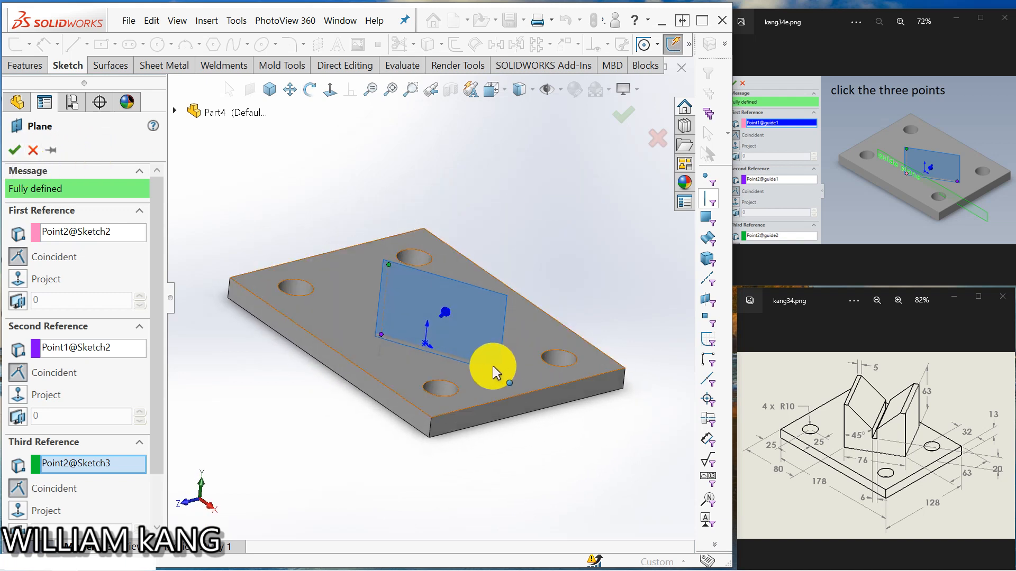
click(16, 150)
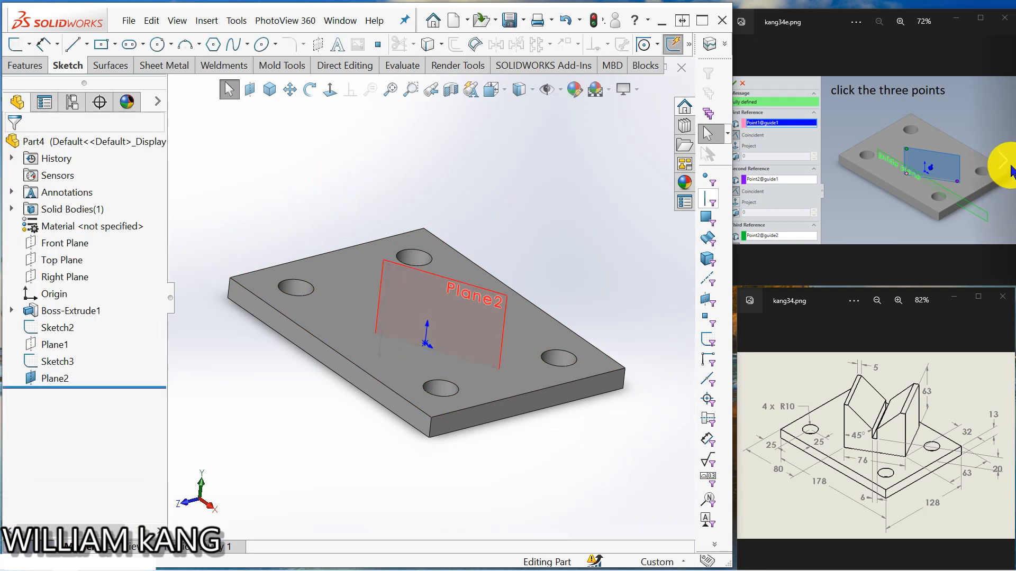
Step: Show the next reference image with the dimensioned V-block profile, and hide Plane2 in the model
click(1009, 169)
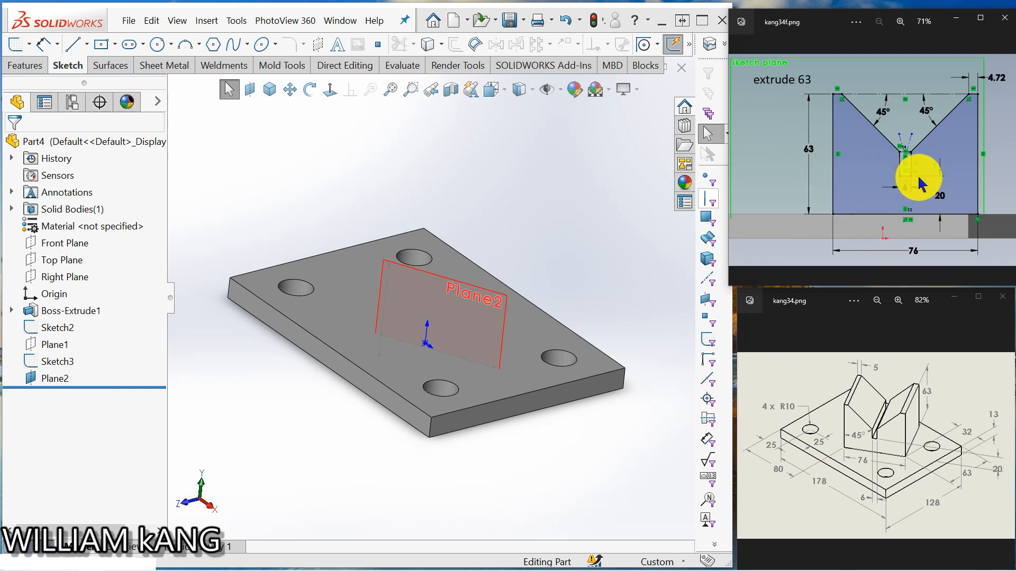
click(314, 159)
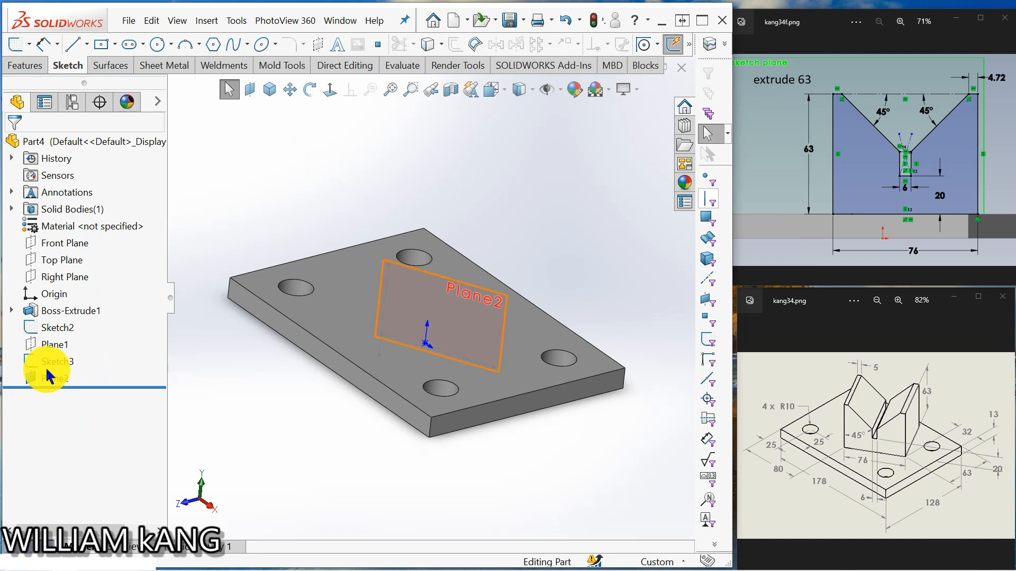
click(60, 376)
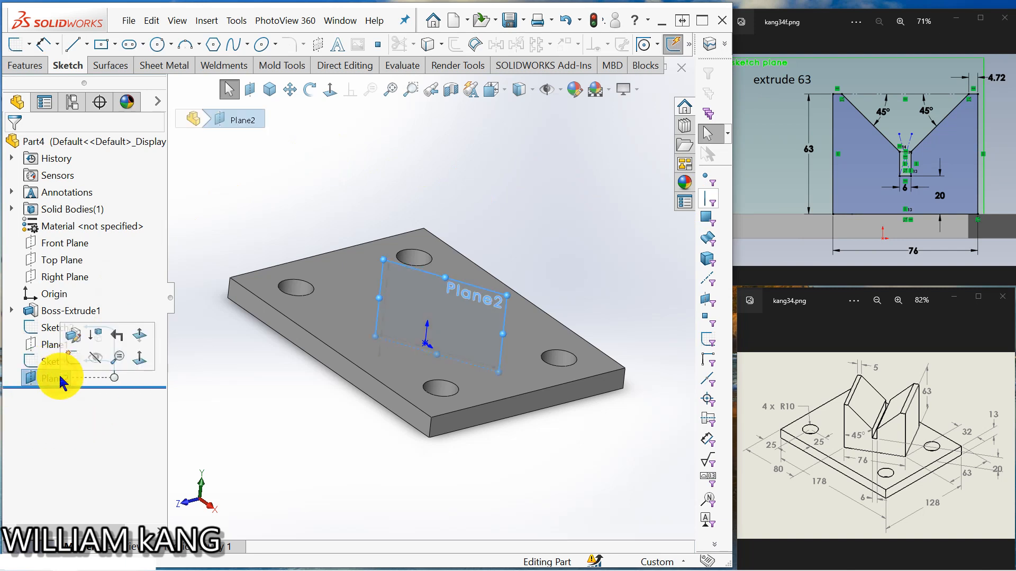
click(92, 362)
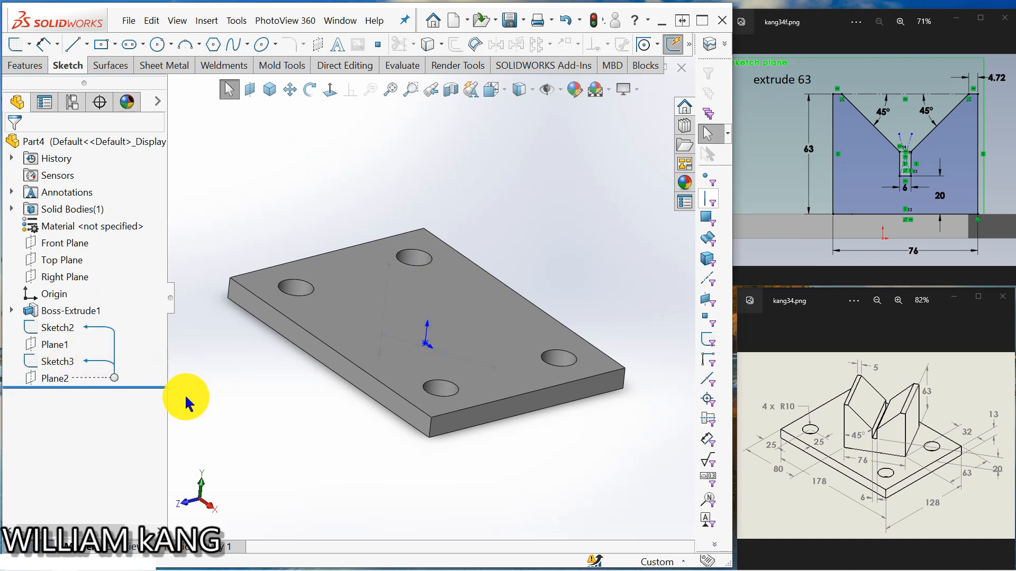
Step: Start a new sketch on the hidden Plane2 and orient the view normal to it
click(60, 376)
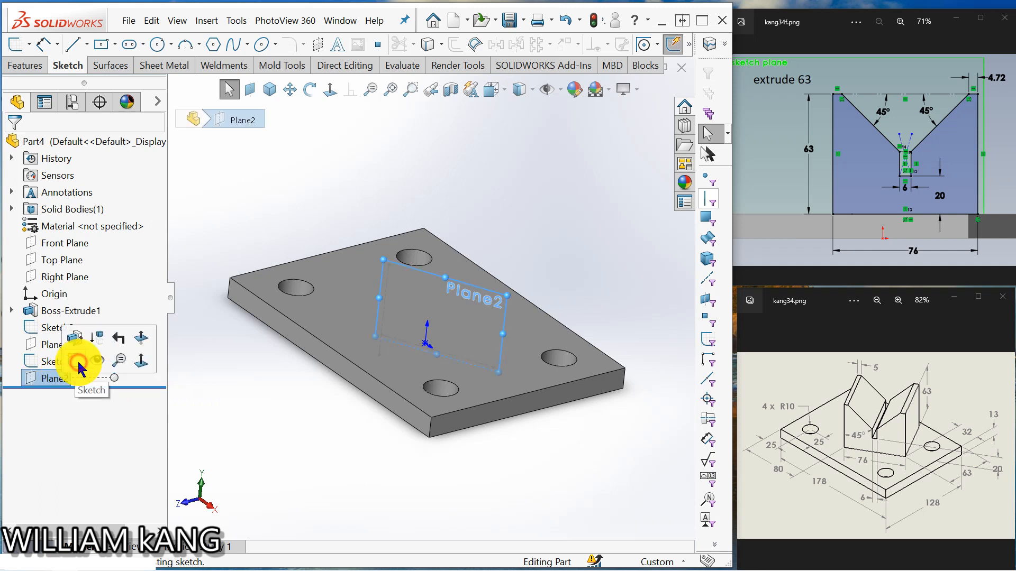
click(75, 363)
click(330, 87)
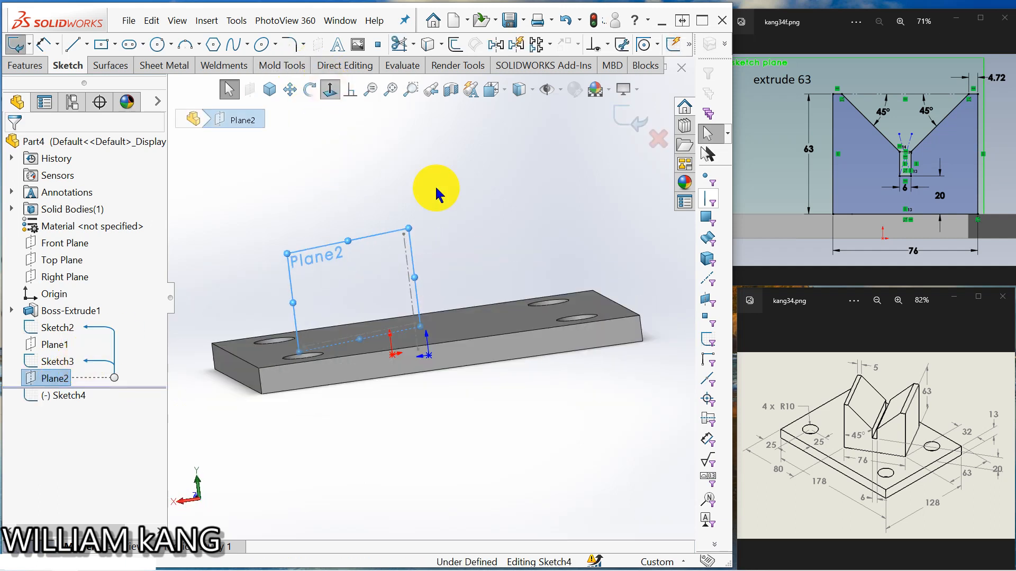
scroll(515, 291, up, 2)
scroll(511, 273, down, 3)
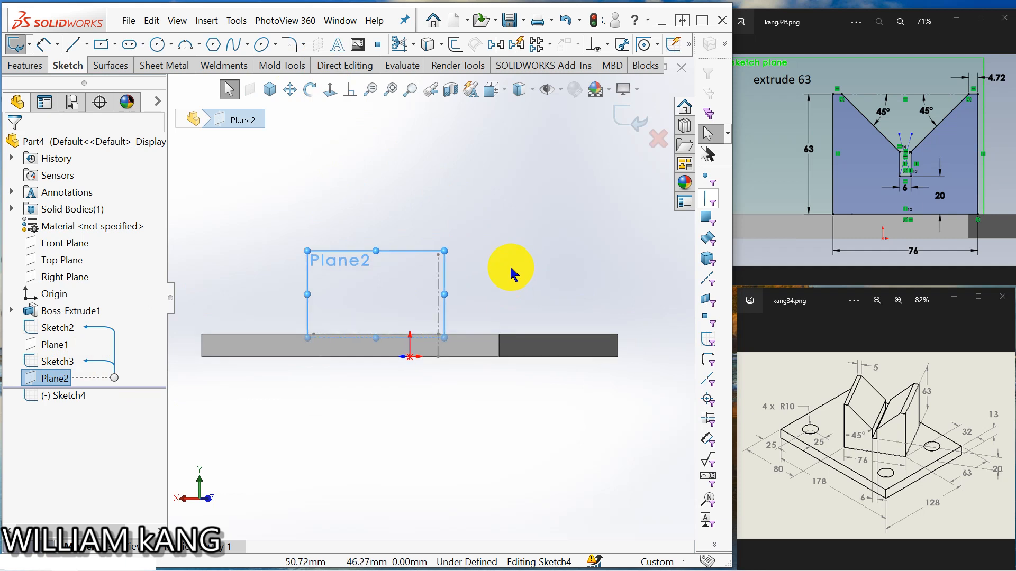
scroll(468, 262, up, 2)
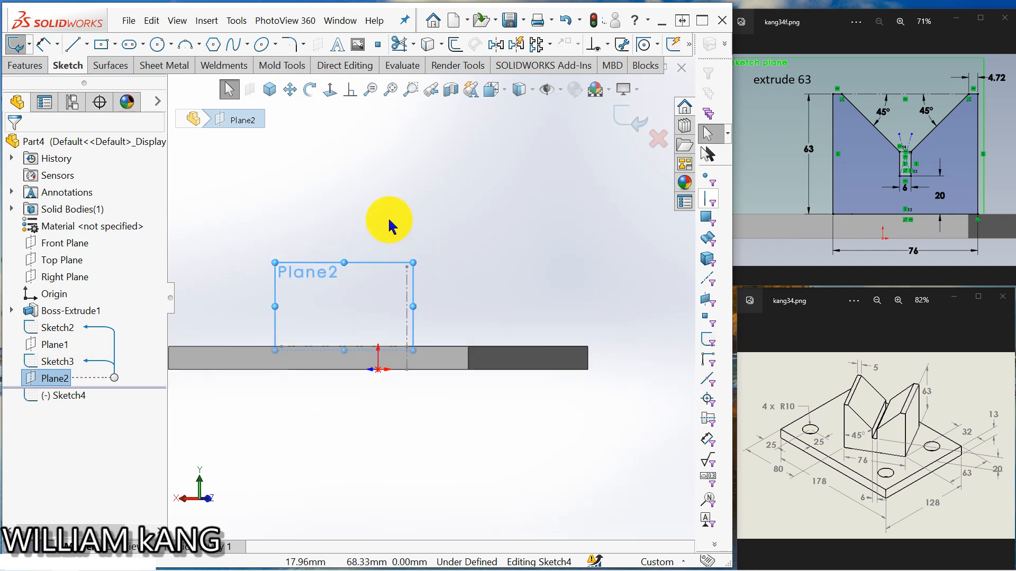
scroll(326, 232, down, 2)
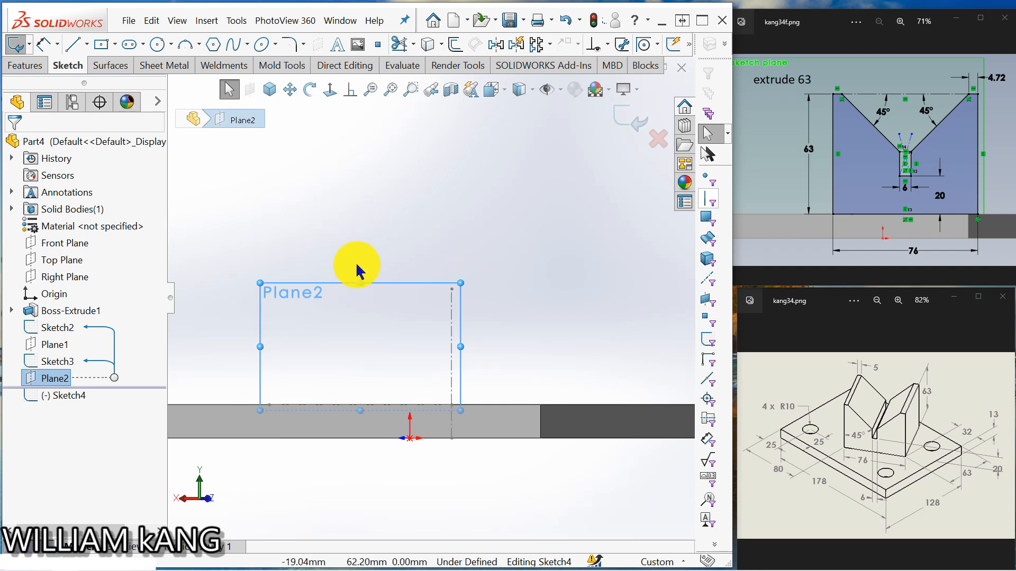
middle_drag(354, 275, 483, 263)
click(482, 273)
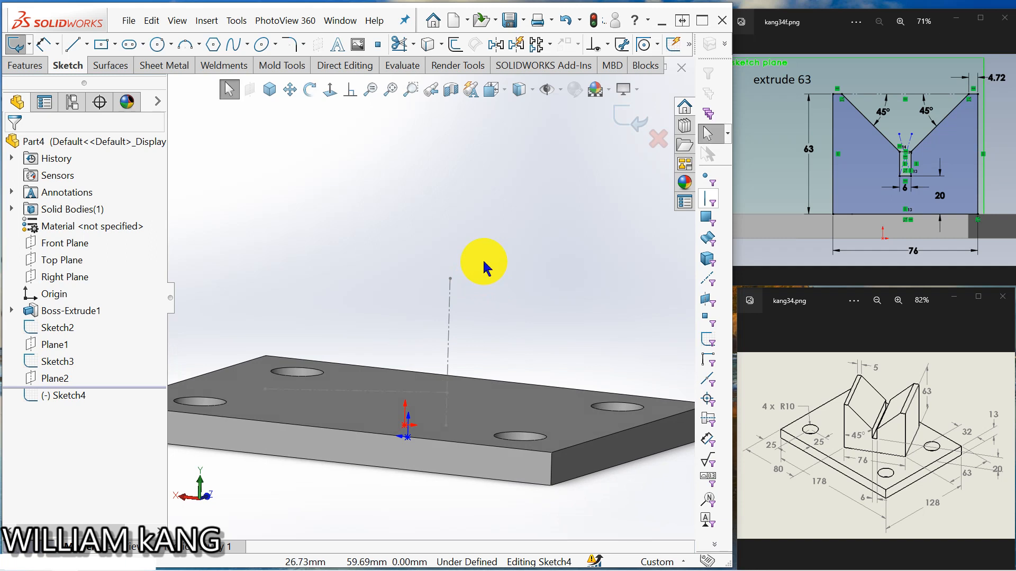
click(70, 46)
middle_drag(368, 263, 336, 274)
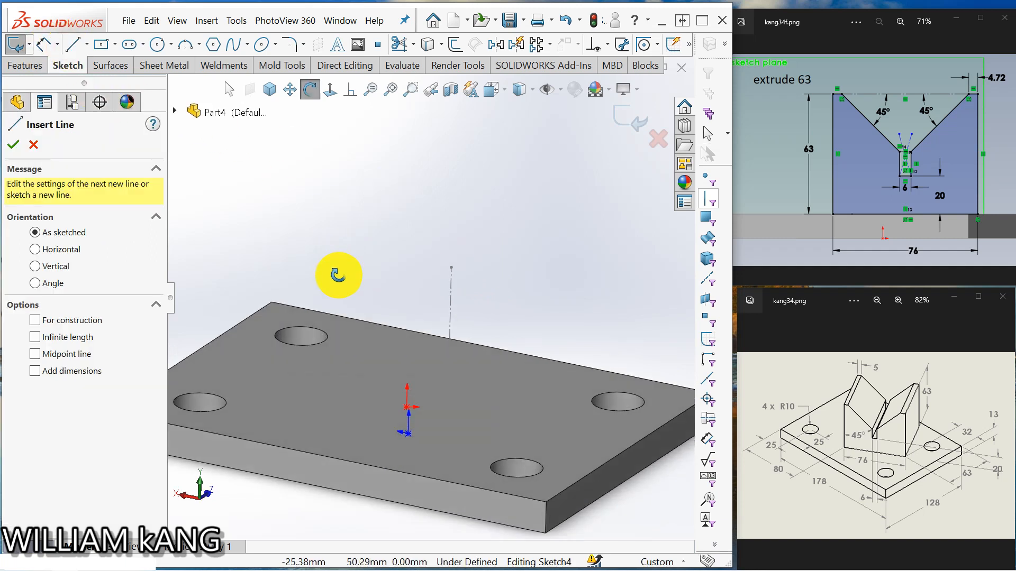
click(447, 379)
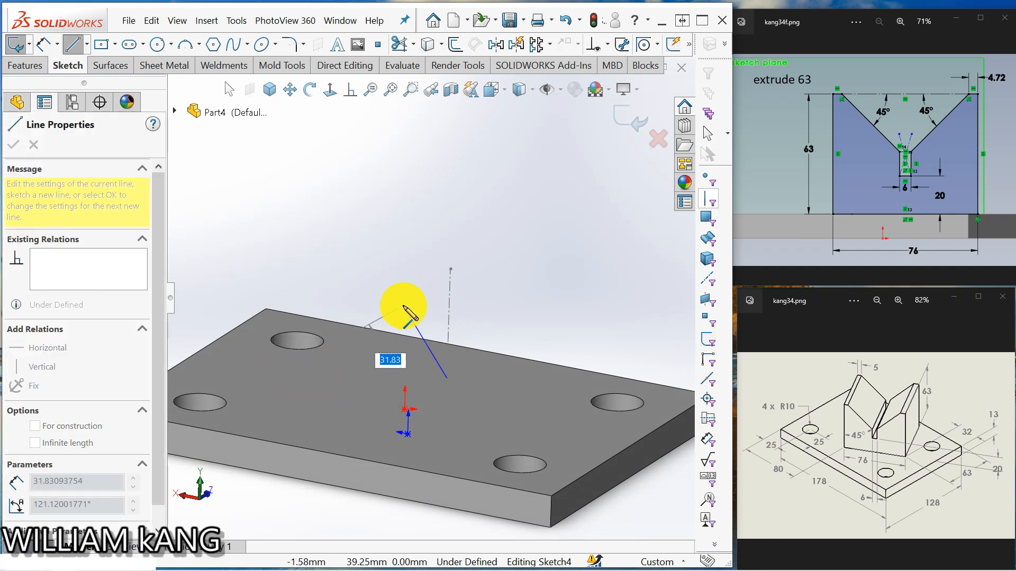
key(Escape)
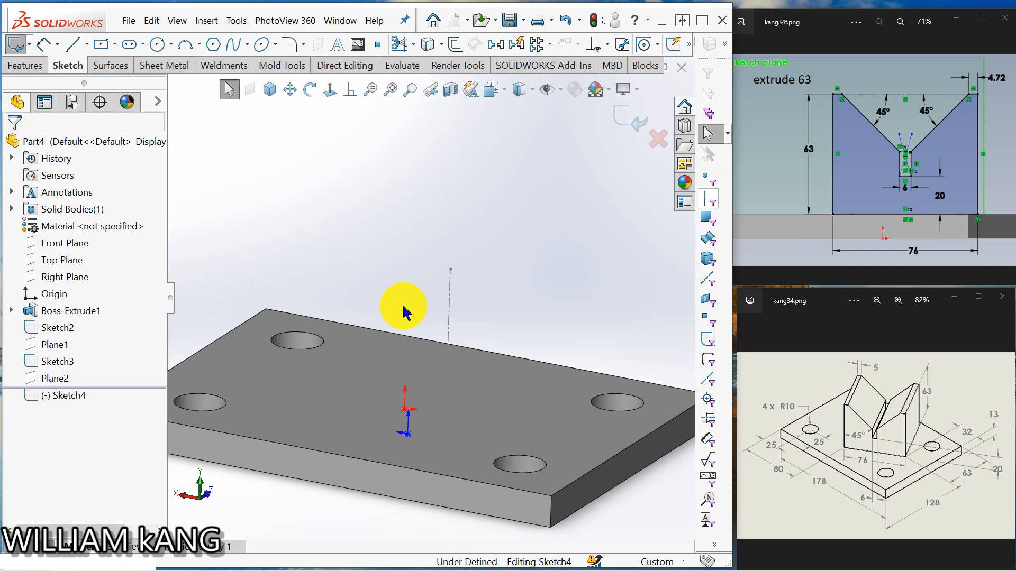
Step: Convert the guide line on the plate's upper face into a solid line of the current sketch
middle_drag(451, 336, 443, 404)
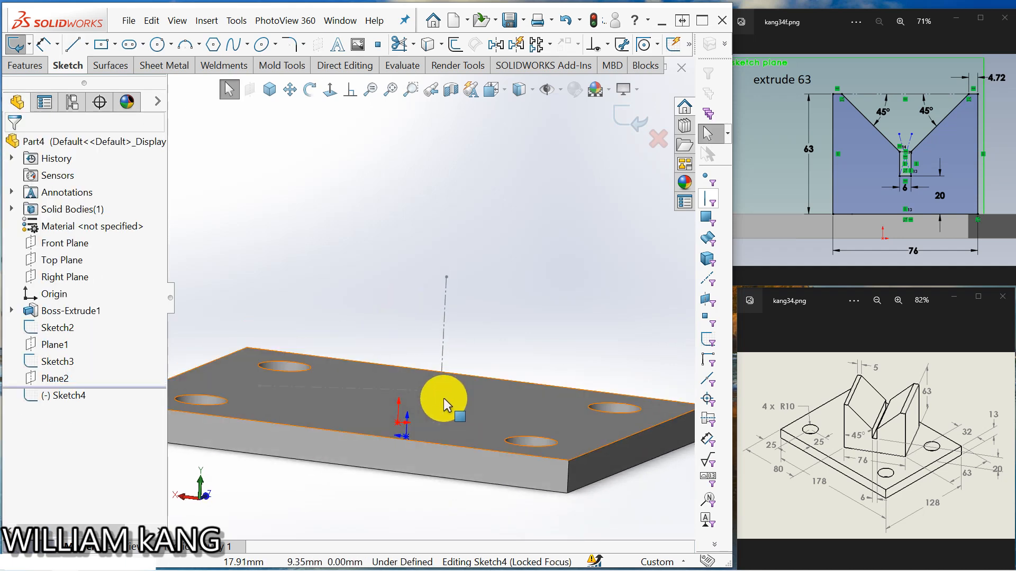
click(412, 389)
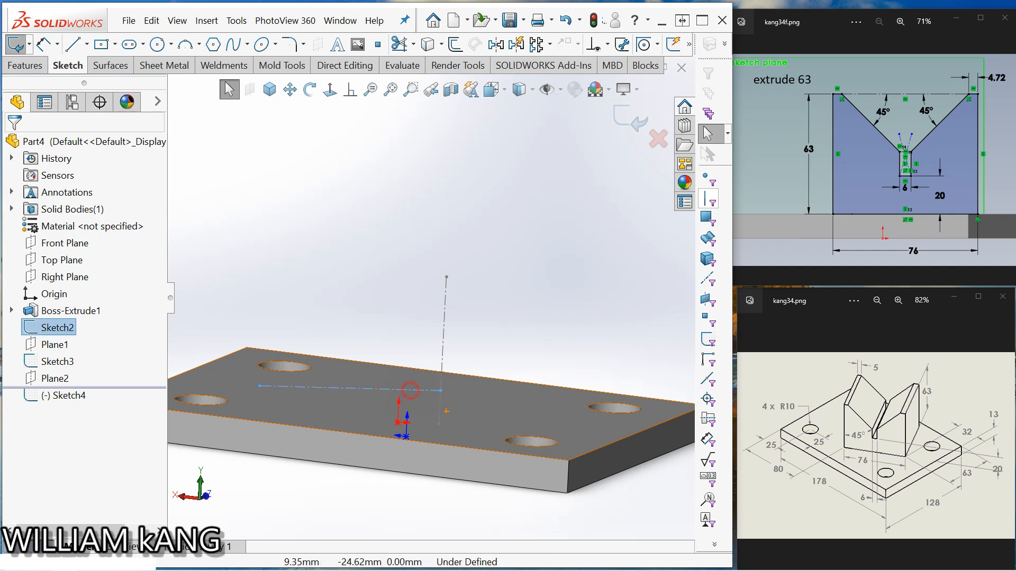
click(431, 46)
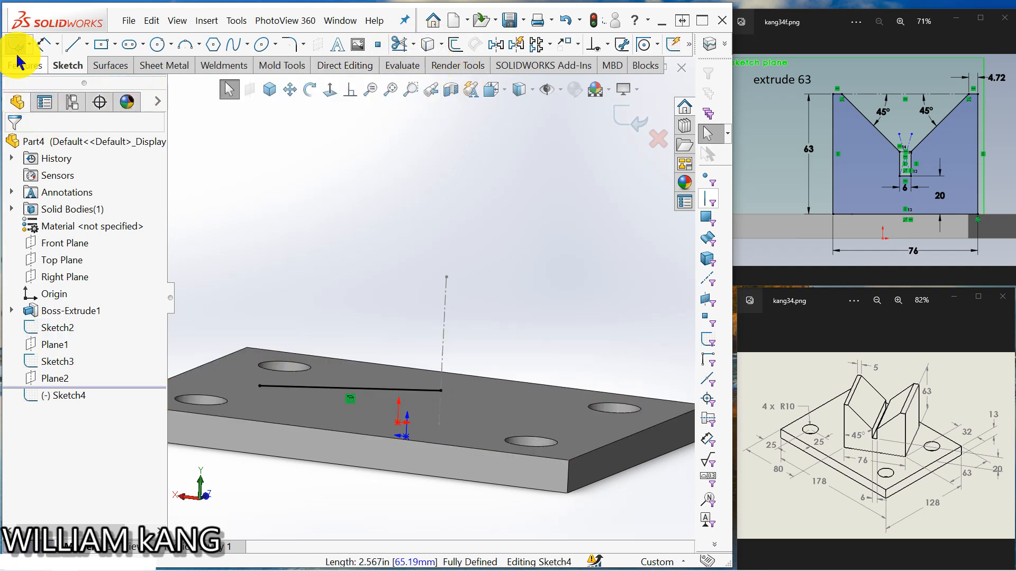
click(308, 203)
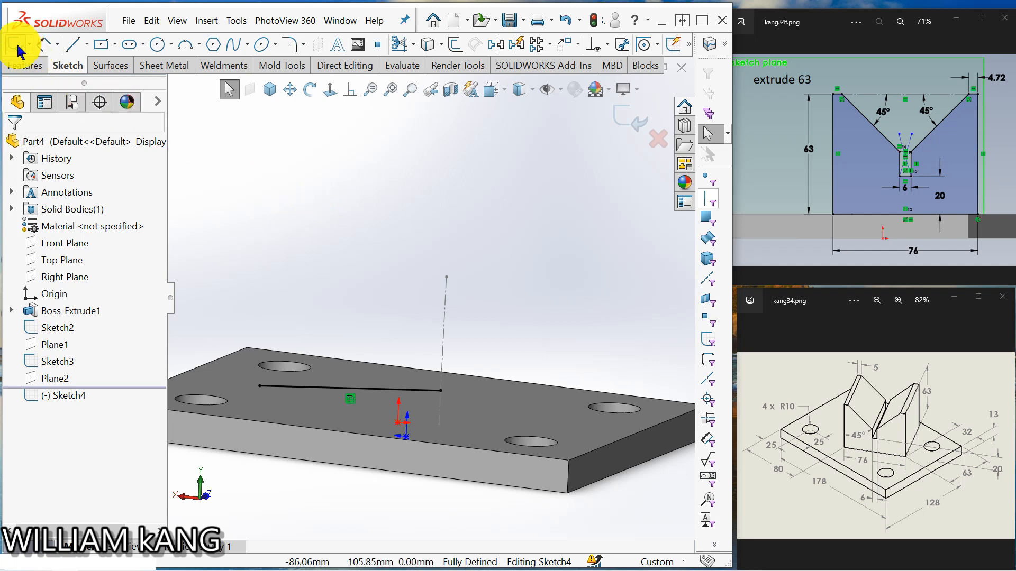
Step: Try to dimension the length of the converted guide line
click(44, 44)
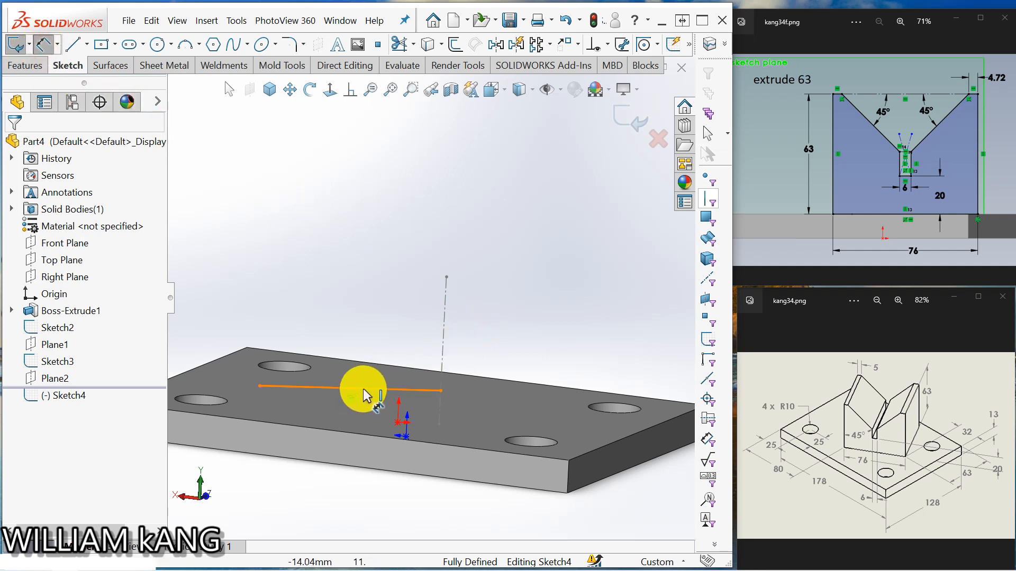
click(365, 389)
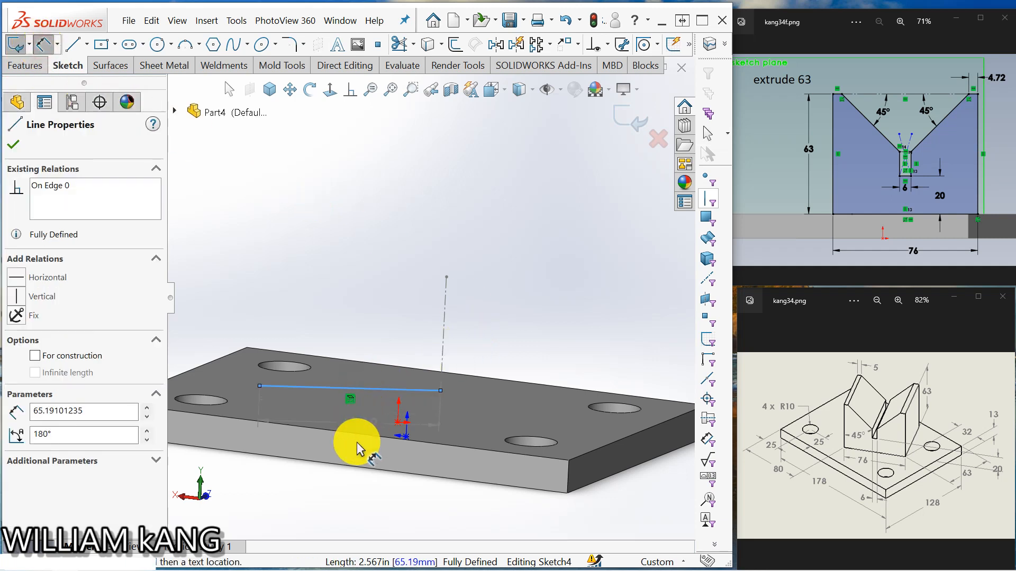
click(356, 491)
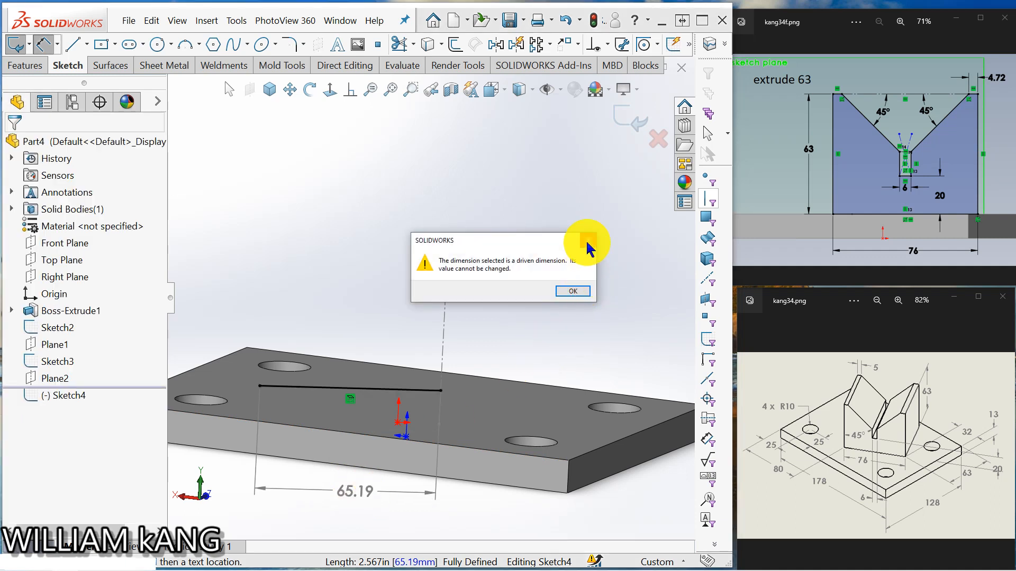
click(573, 292)
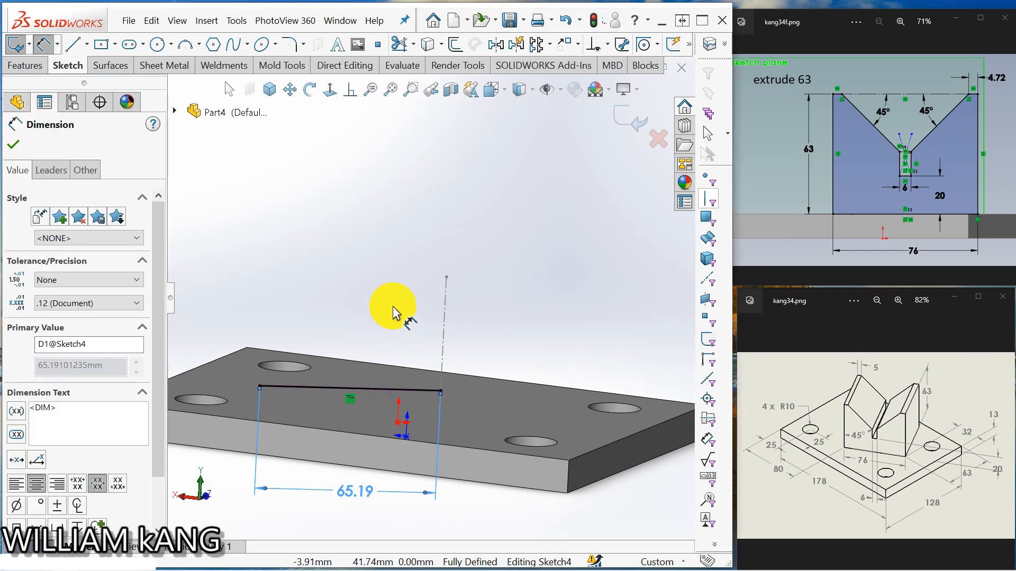
Step: Delete the converted line together with its length dimension
mouse_move(392, 301)
middle_down()
mouse_move(397, 356)
mouse_move(397, 290)
mouse_move(408, 288)
mouse_move(386, 310)
mouse_move(402, 320)
mouse_move(384, 317)
mouse_move(390, 307)
middle_up()
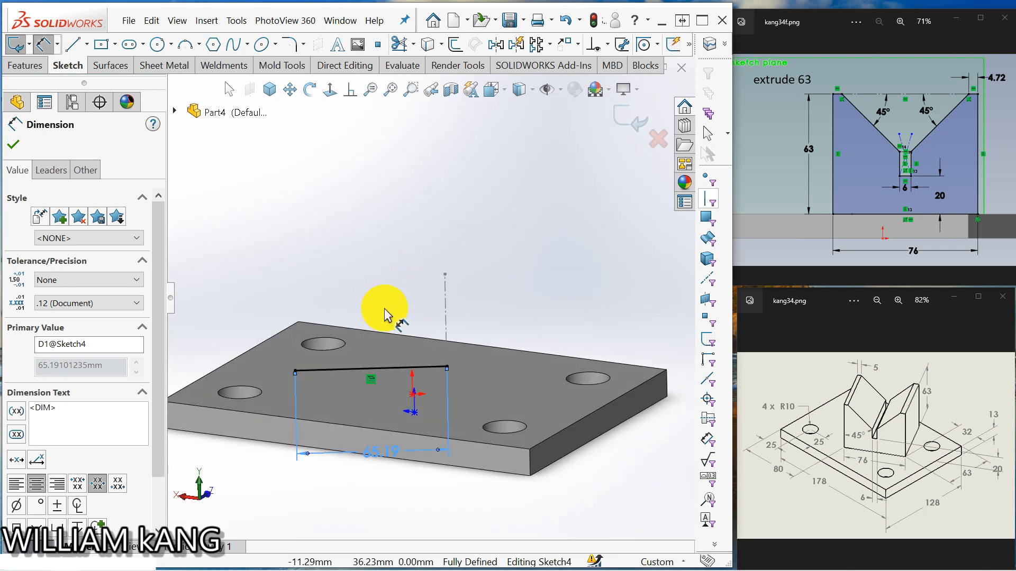
click(353, 370)
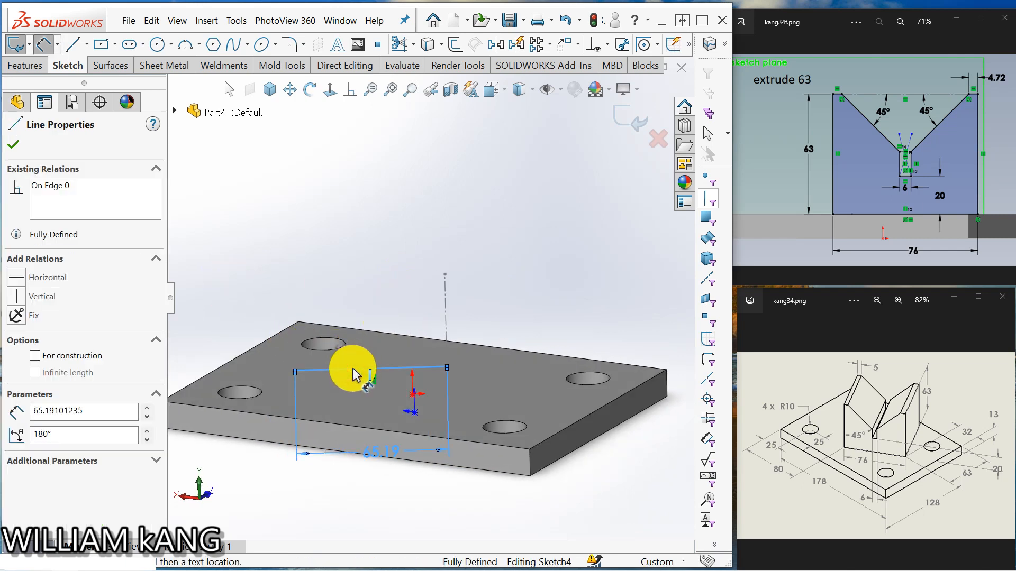
key(Delete)
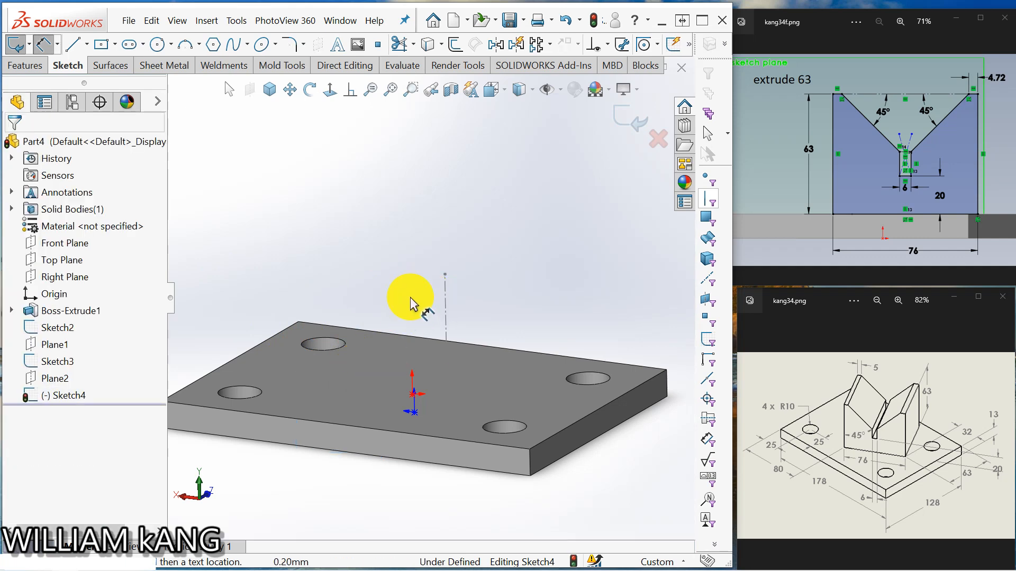
Step: In isometric view, sketch a horizontal line about 57 mm long along the guide line, from its far endpoint toward the vertical centerline
middle_drag(412, 300, 655, 420)
click(270, 92)
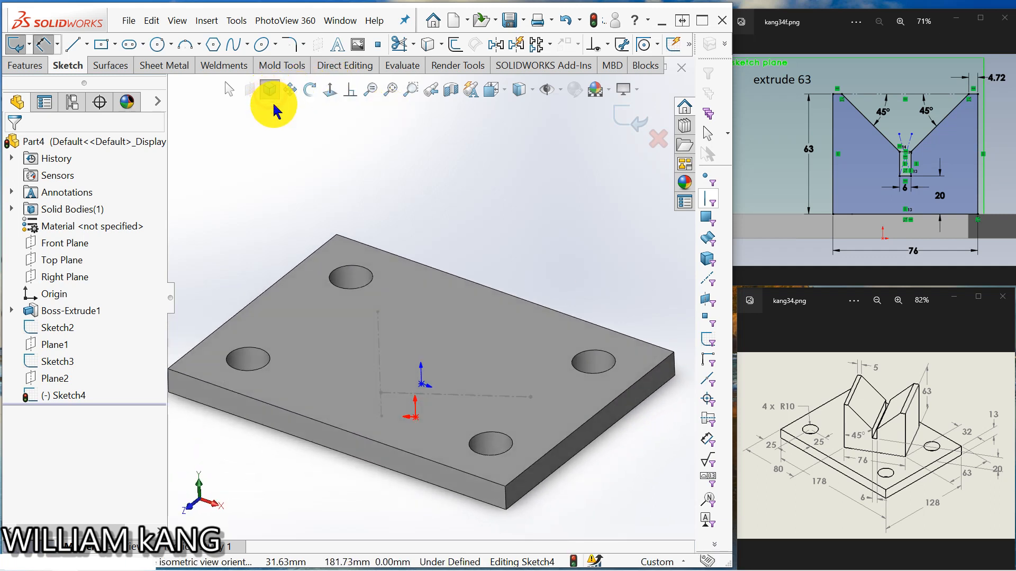
click(72, 45)
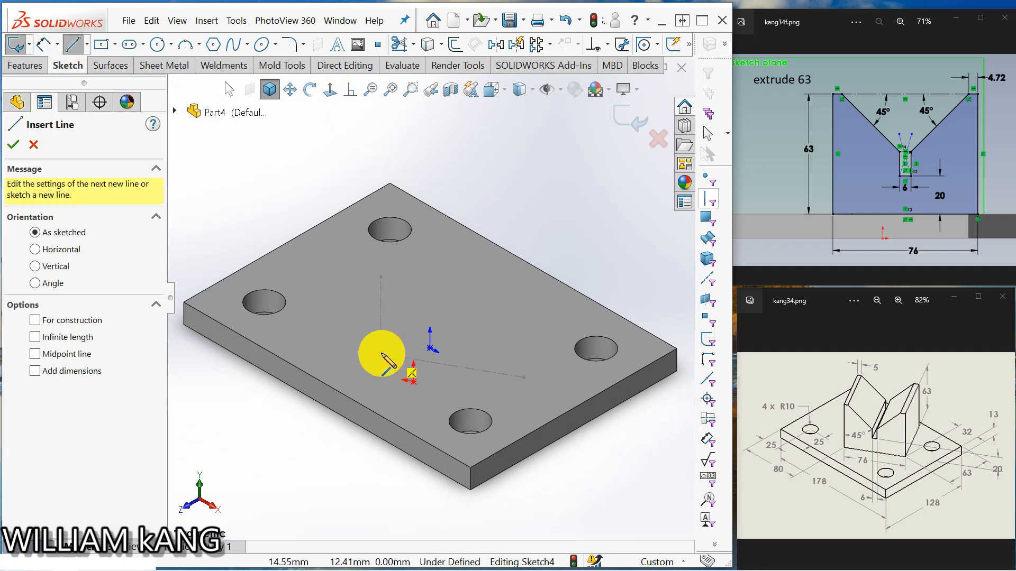
click(381, 354)
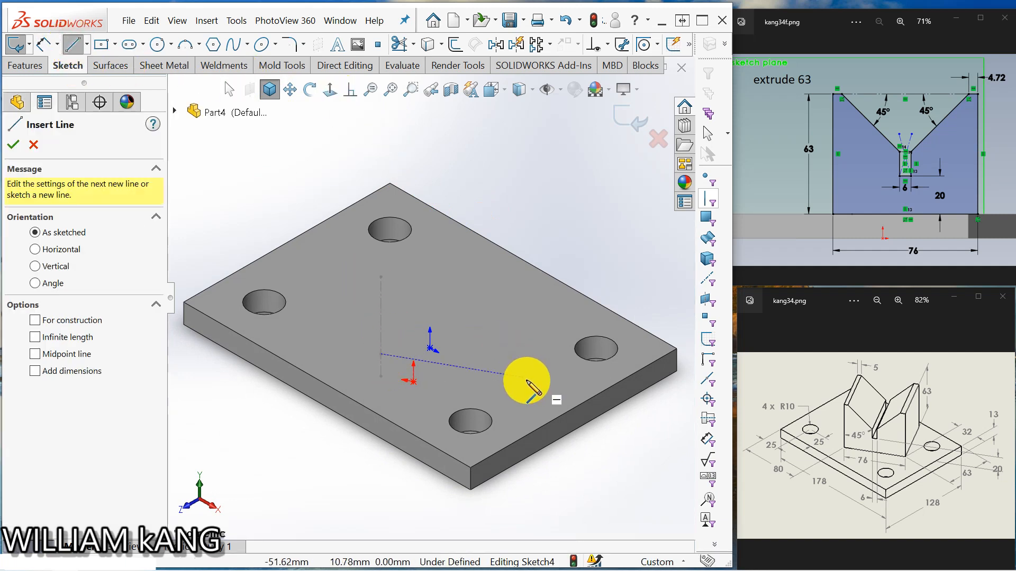
click(524, 379)
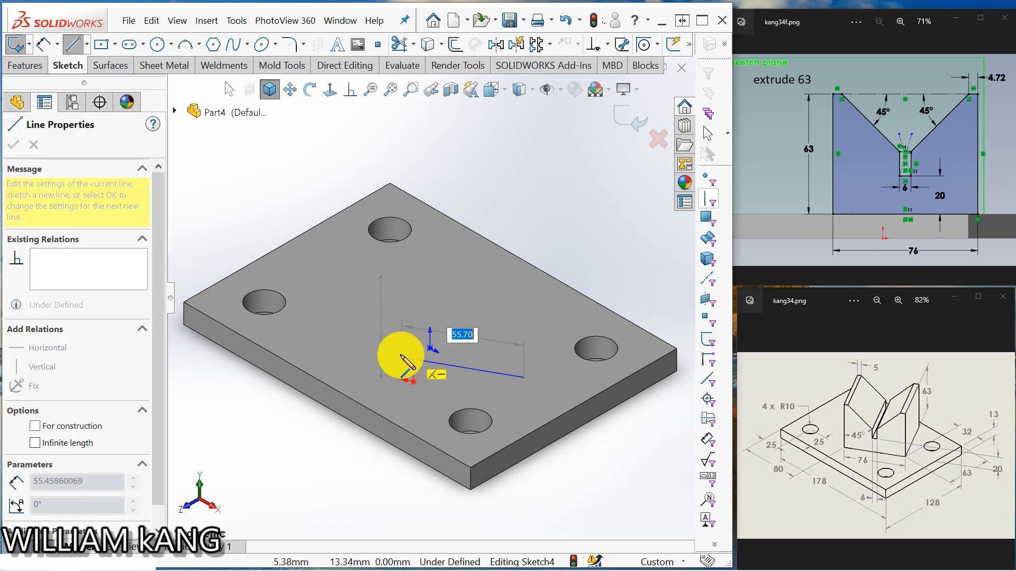
click(398, 357)
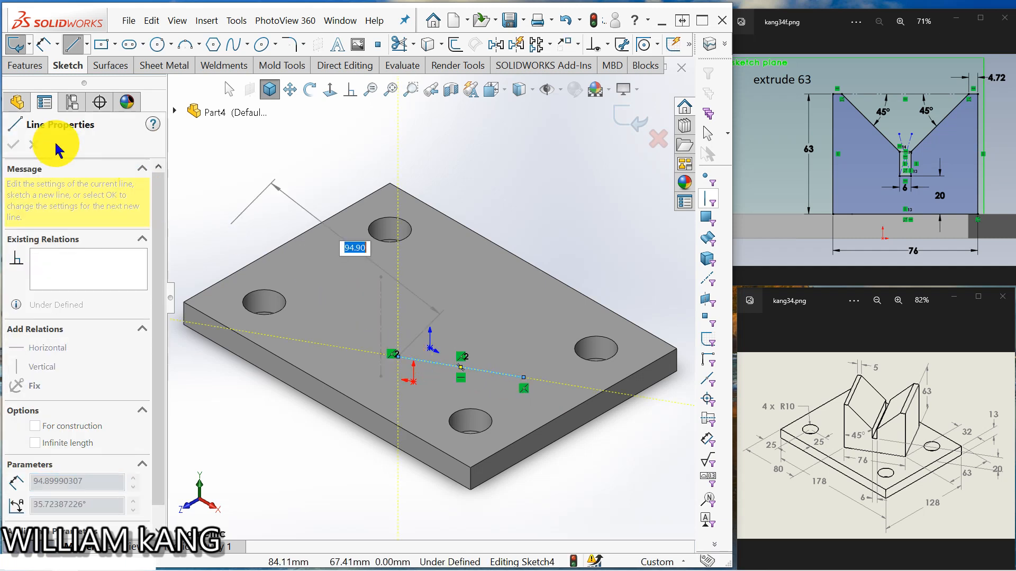
key(Escape)
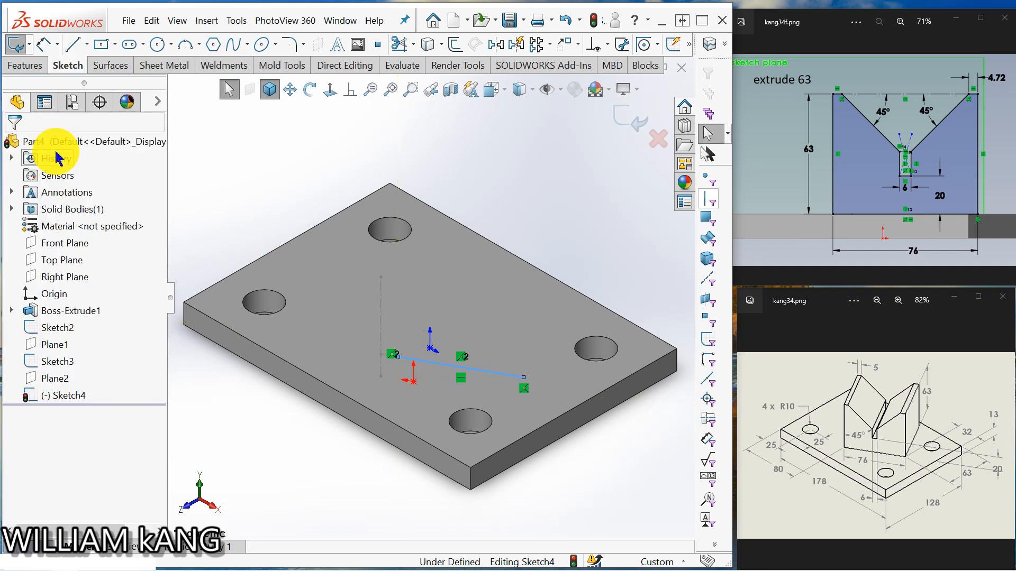
Step: Dimension the length of the V-block profile's base line and set it to 76 mm
click(46, 48)
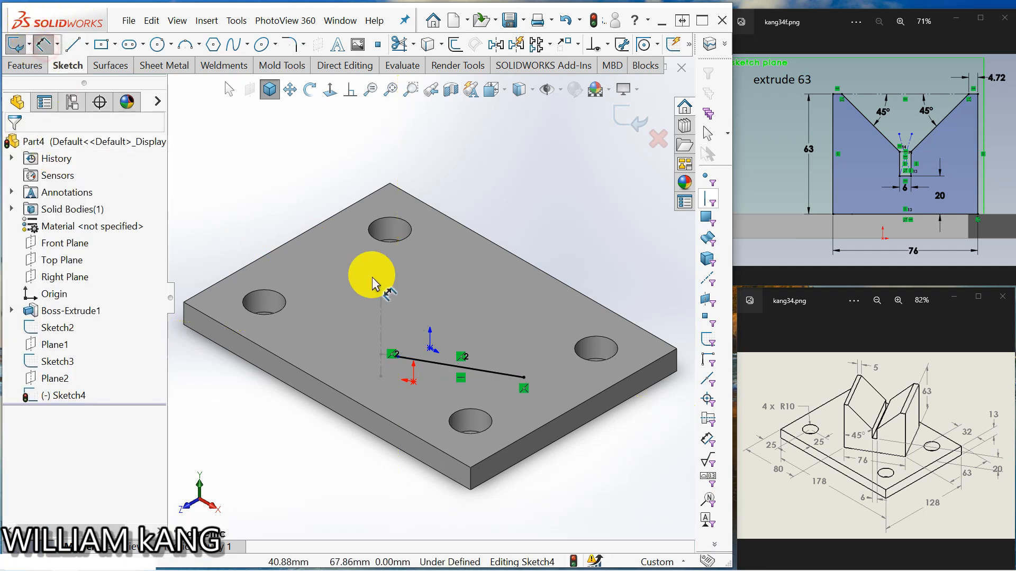
click(453, 371)
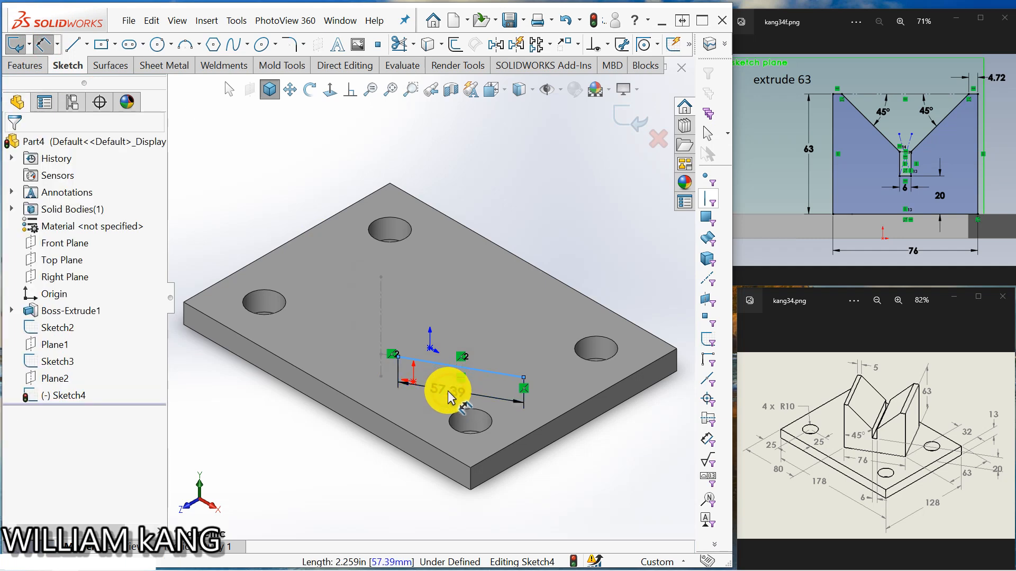
click(448, 397)
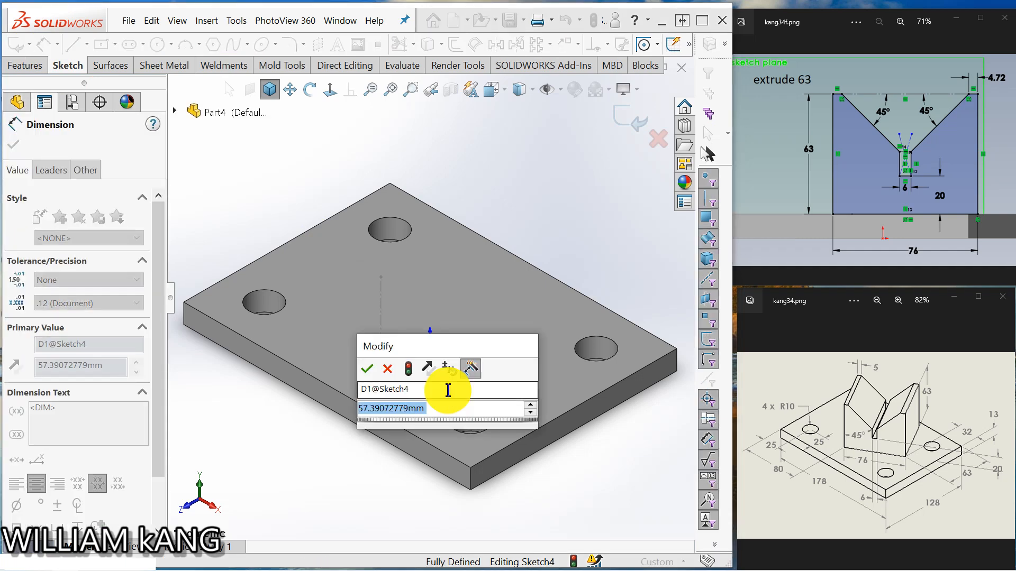
text(76)
key(Return)
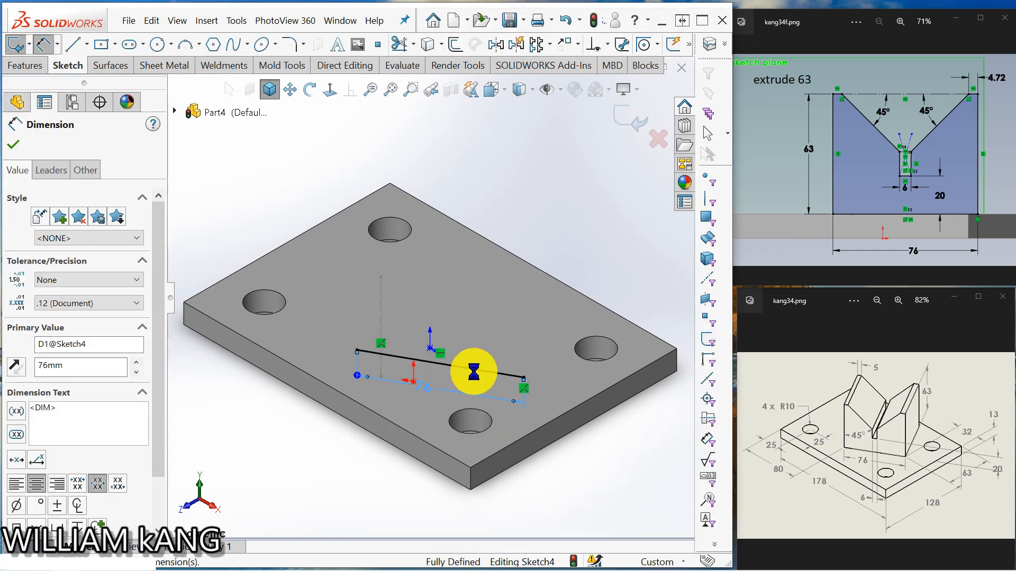
Step: Sketch two vertical sides about 67 mm tall and a horizontal top line to close a rectangle on the 76 mm base line
click(73, 46)
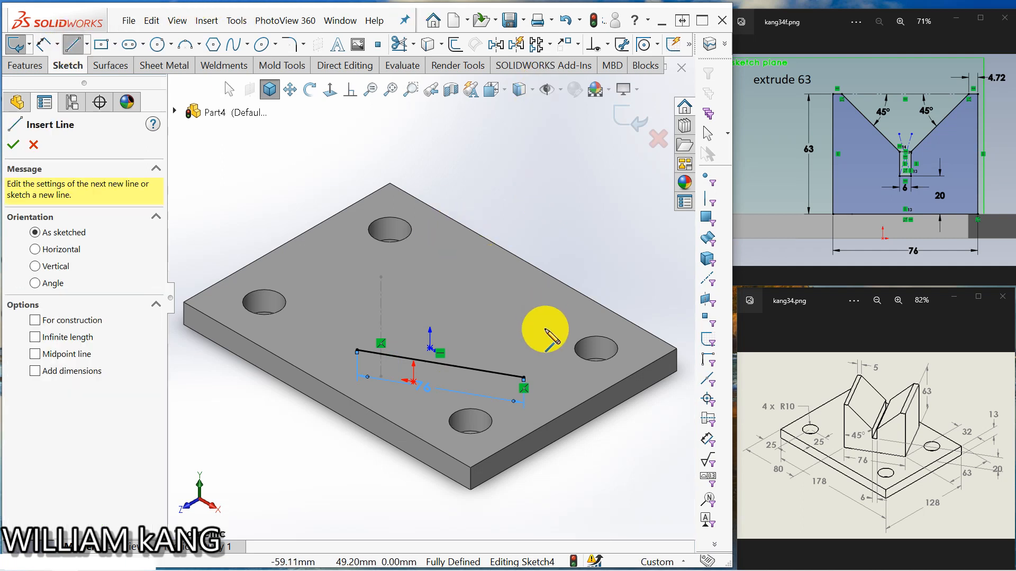
click(525, 378)
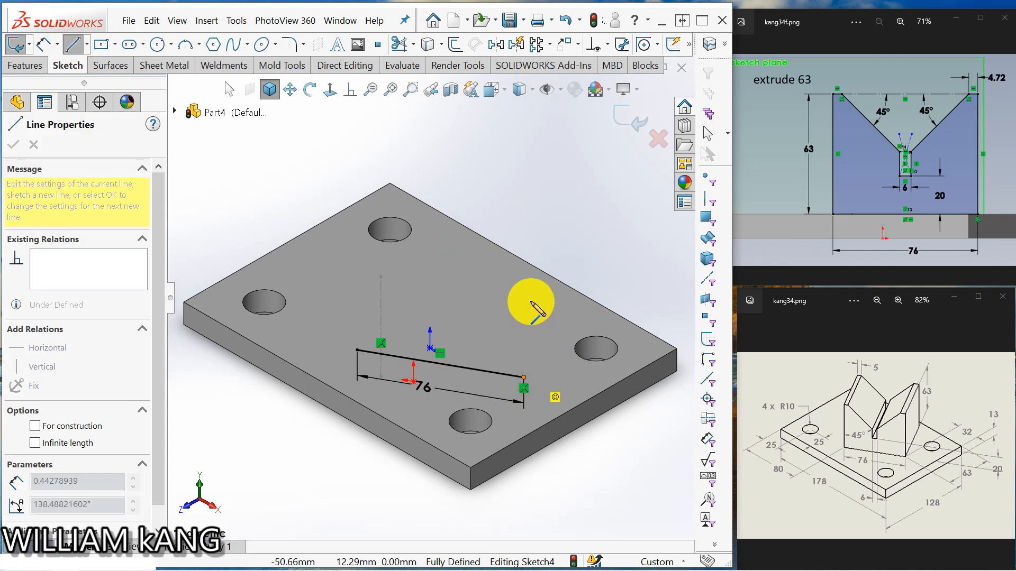
click(524, 253)
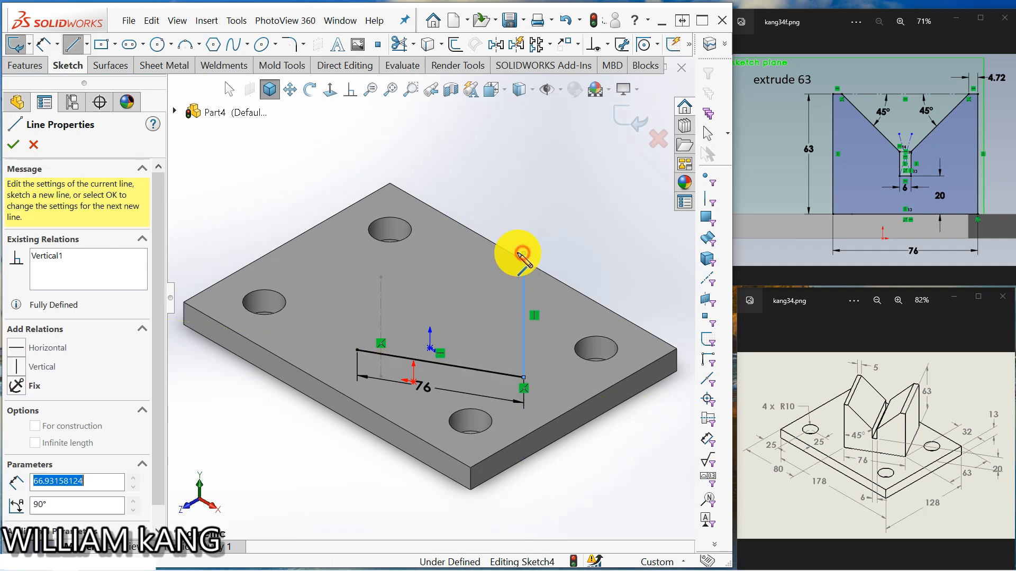
click(357, 226)
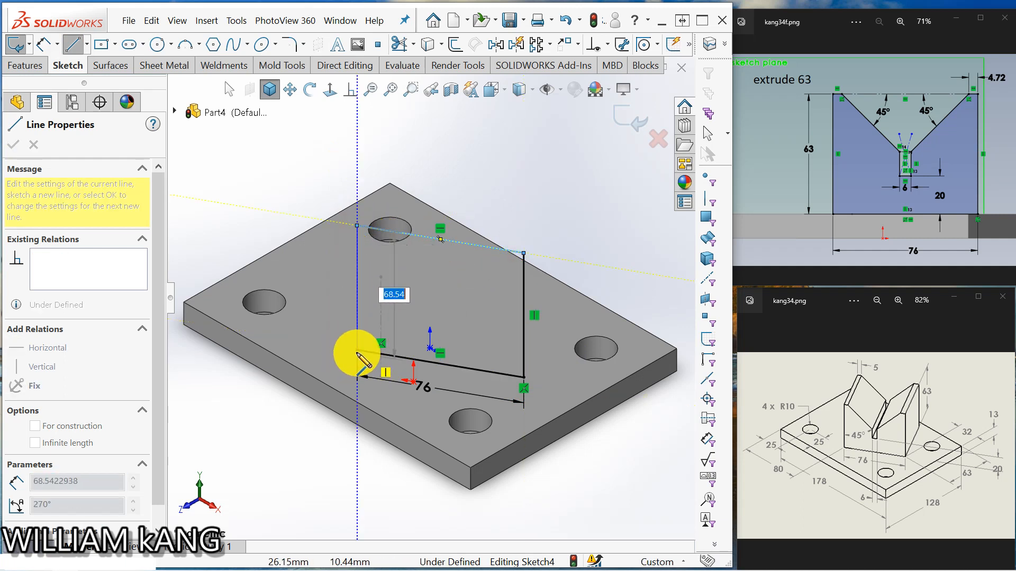
click(360, 351)
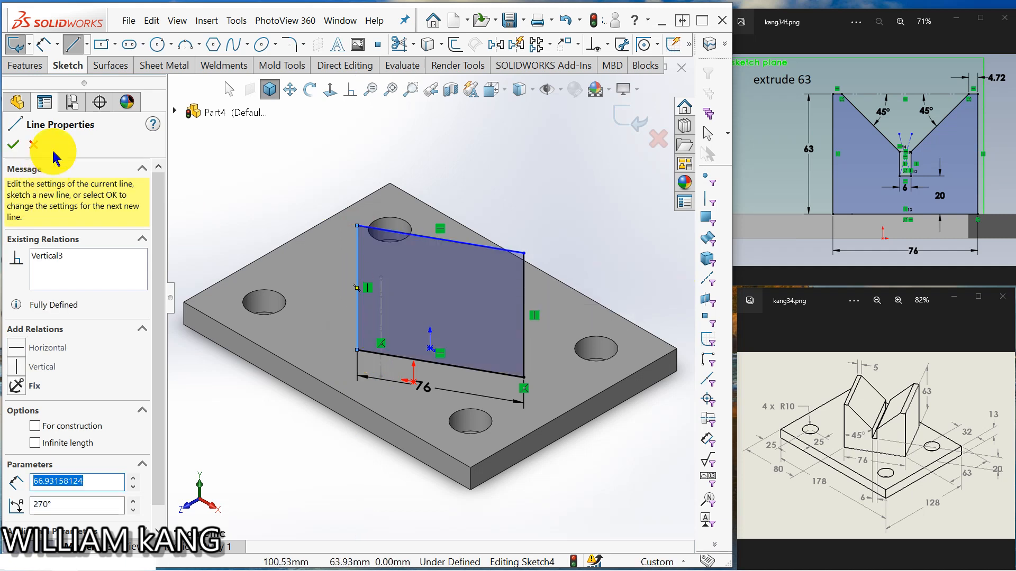
click(18, 144)
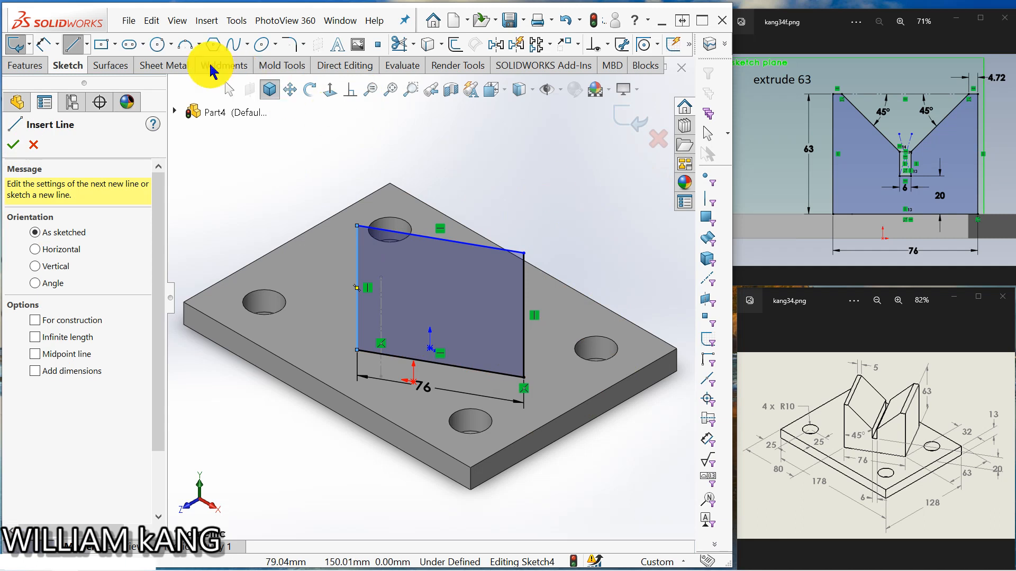
Step: Dimension the rectangle's vertical side and set its height to 63 mm
click(46, 47)
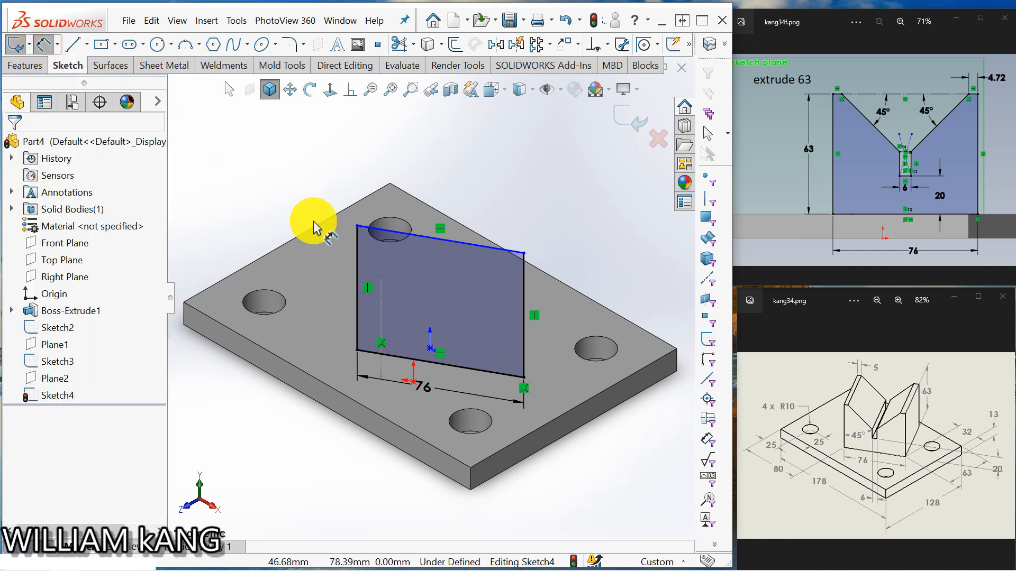
click(359, 270)
click(340, 271)
text(6)
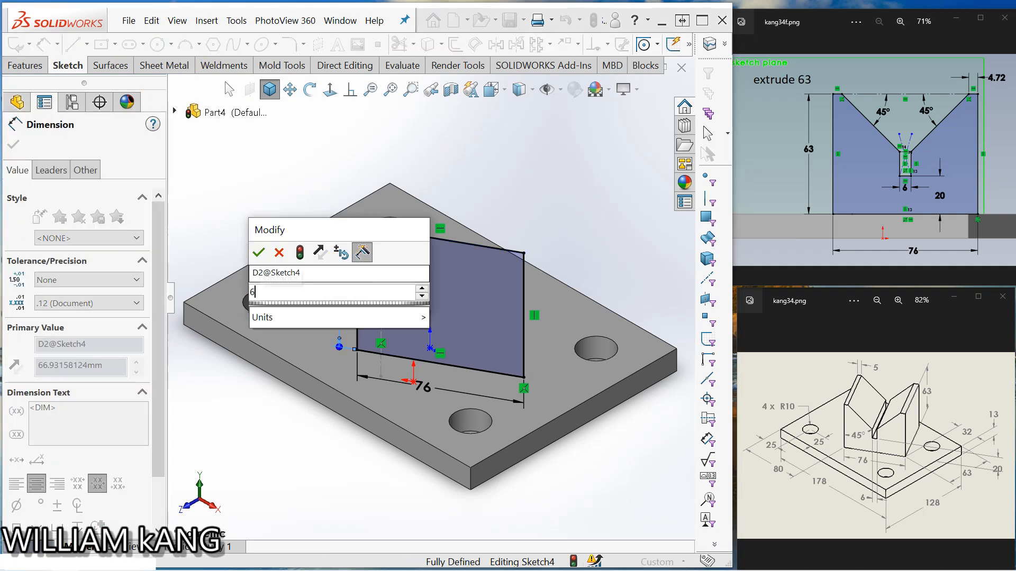
text(3)
key(Return)
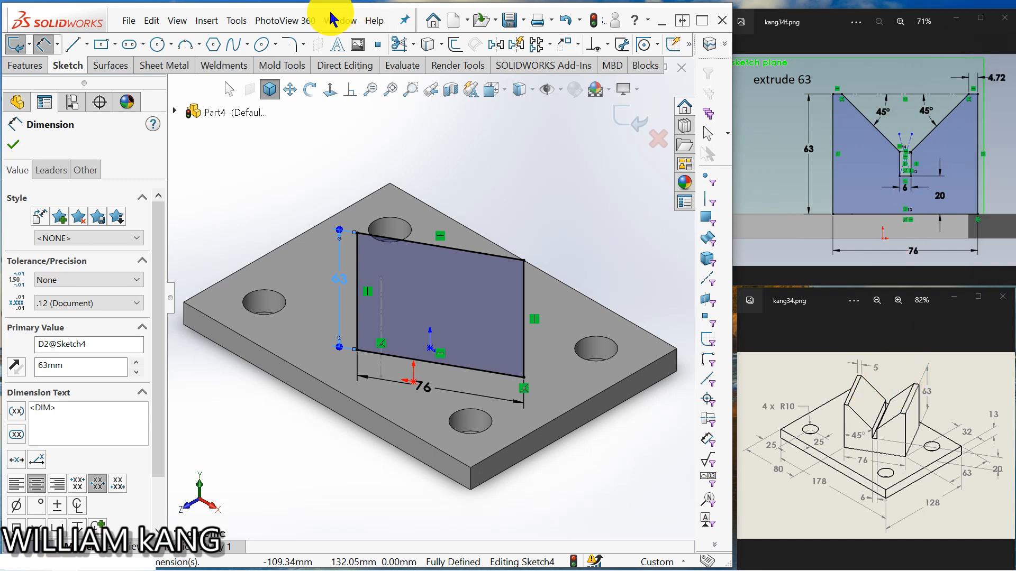
click(456, 47)
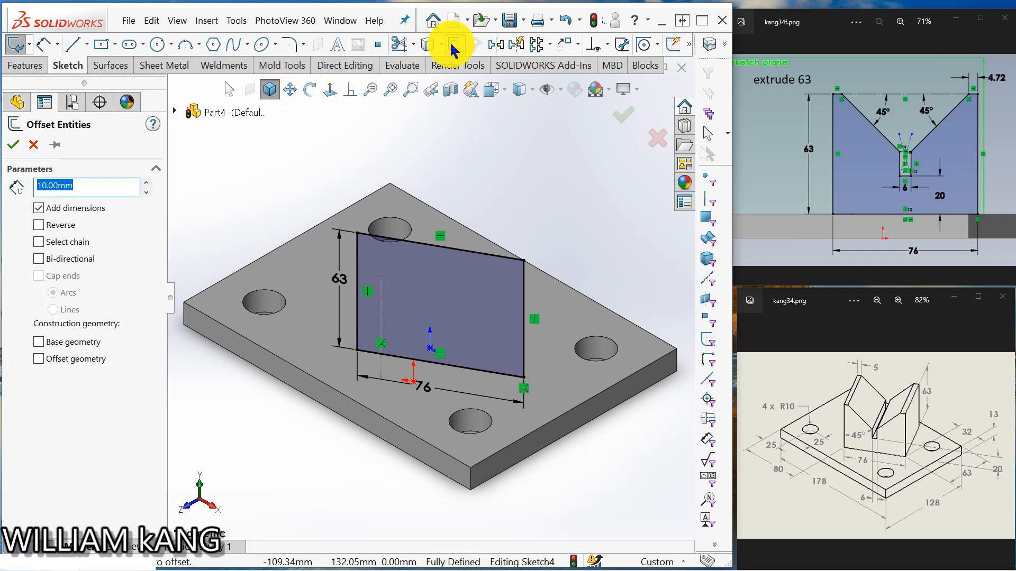
text(5)
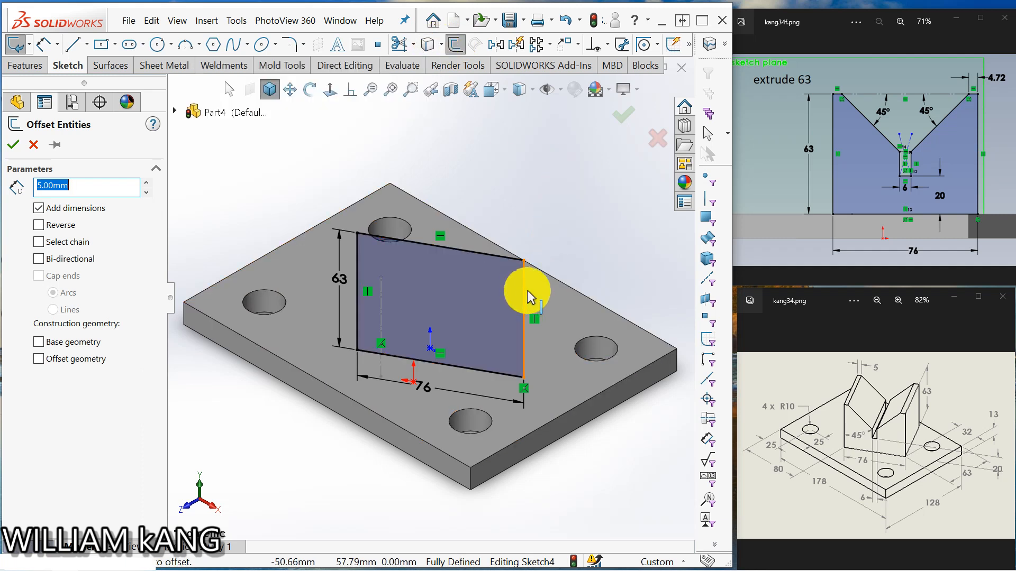
click(34, 145)
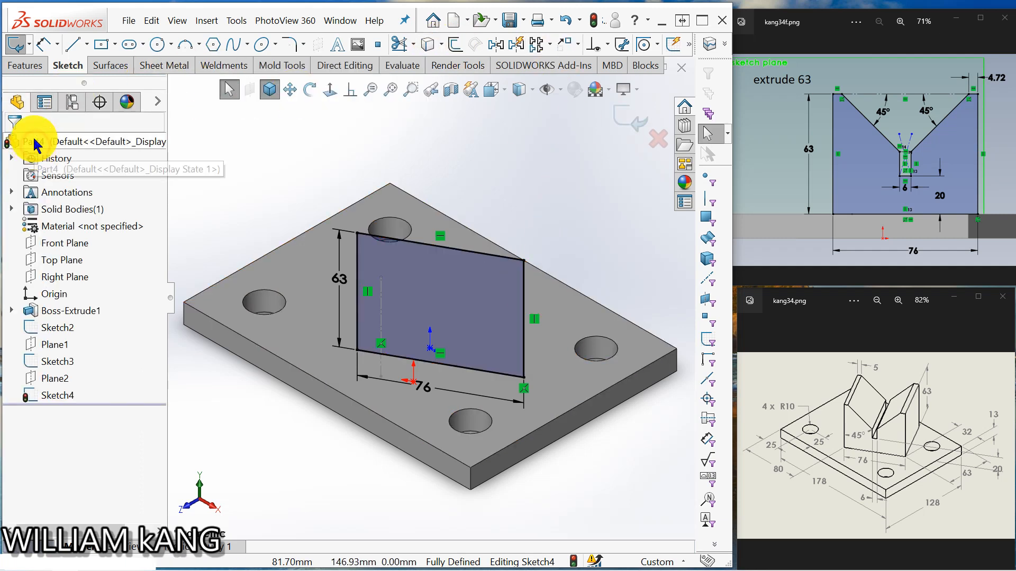
Step: Facing the sketch plane, draw two vertical lines from the rectangle's top edge to its base, about 14 mm from the right side and 17 mm from the left
click(72, 46)
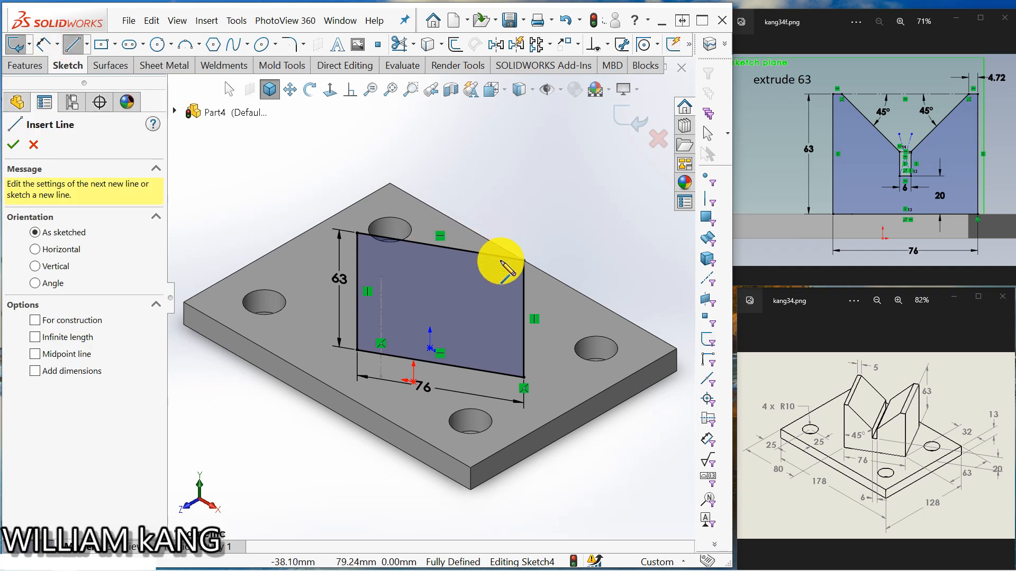
click(523, 260)
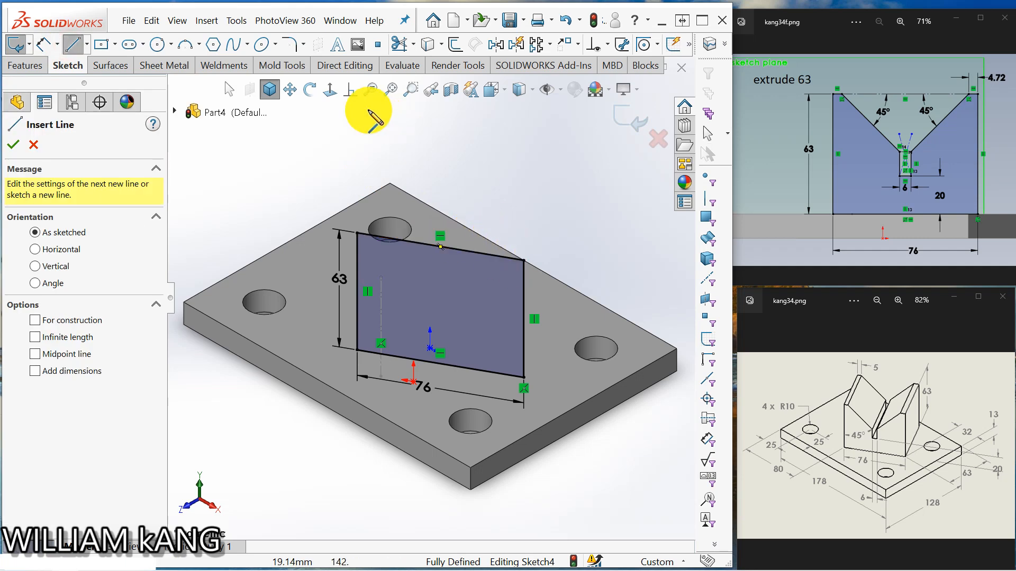
click(331, 97)
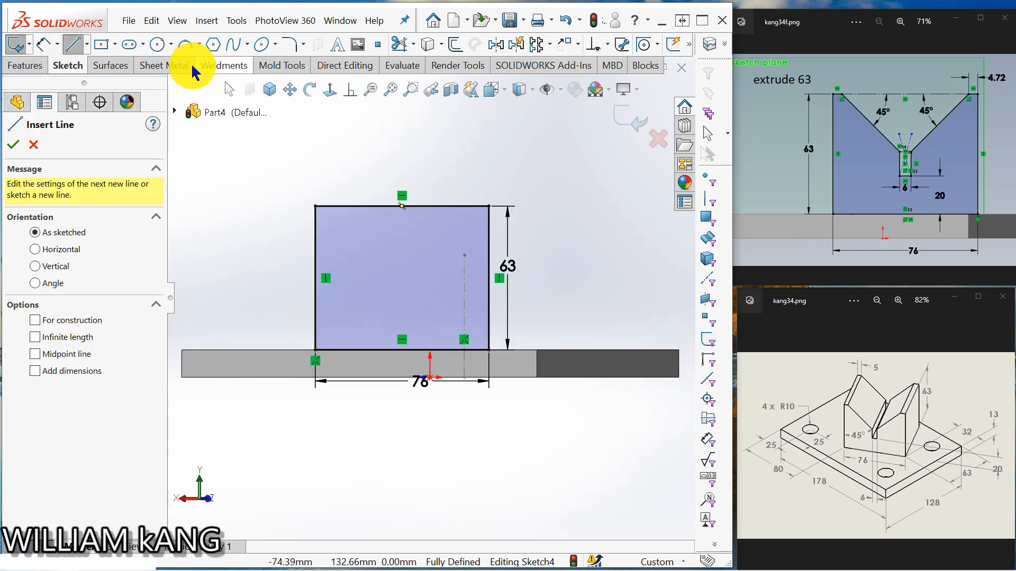
click(457, 206)
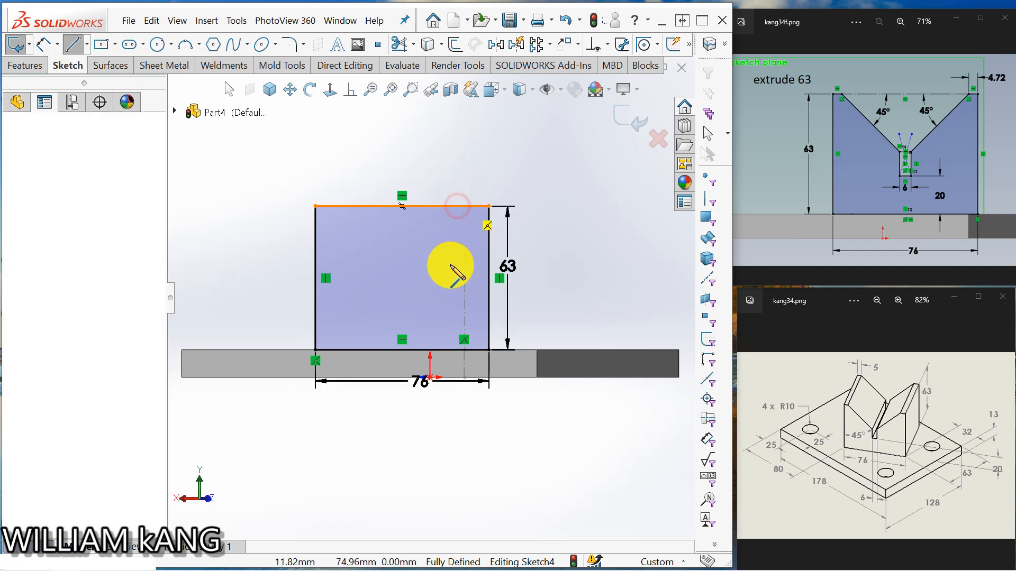
click(458, 349)
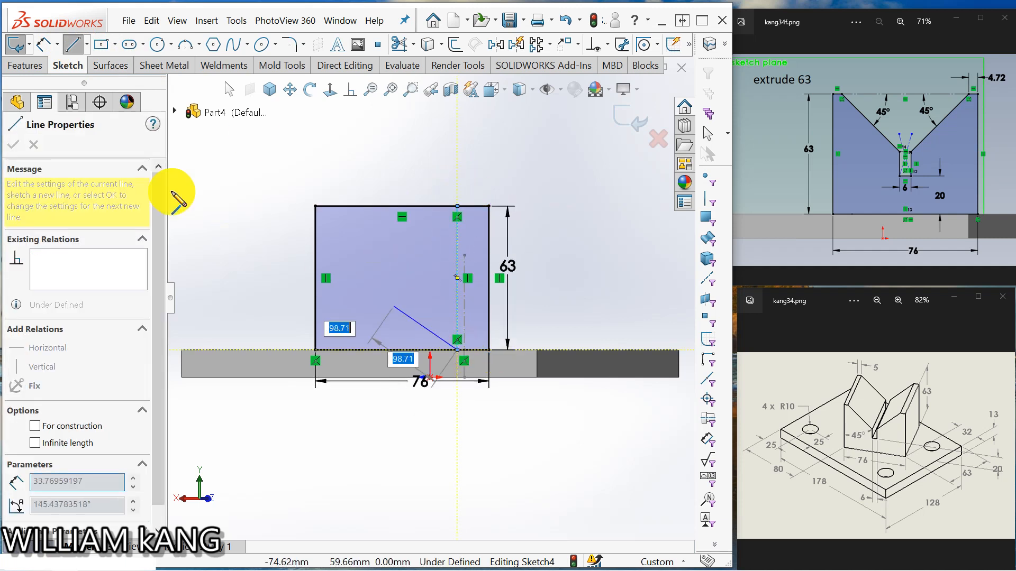
click(73, 45)
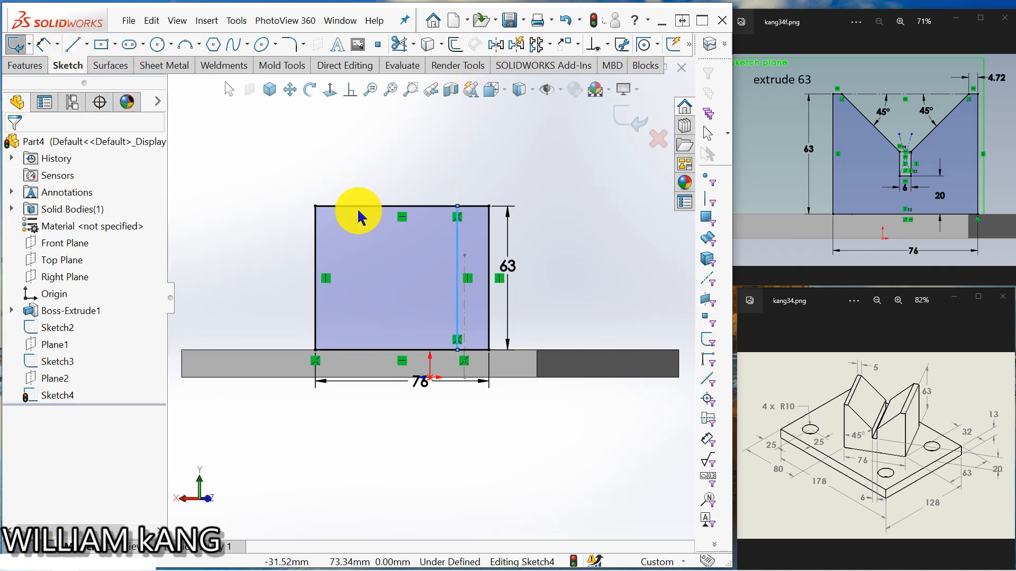
click(74, 47)
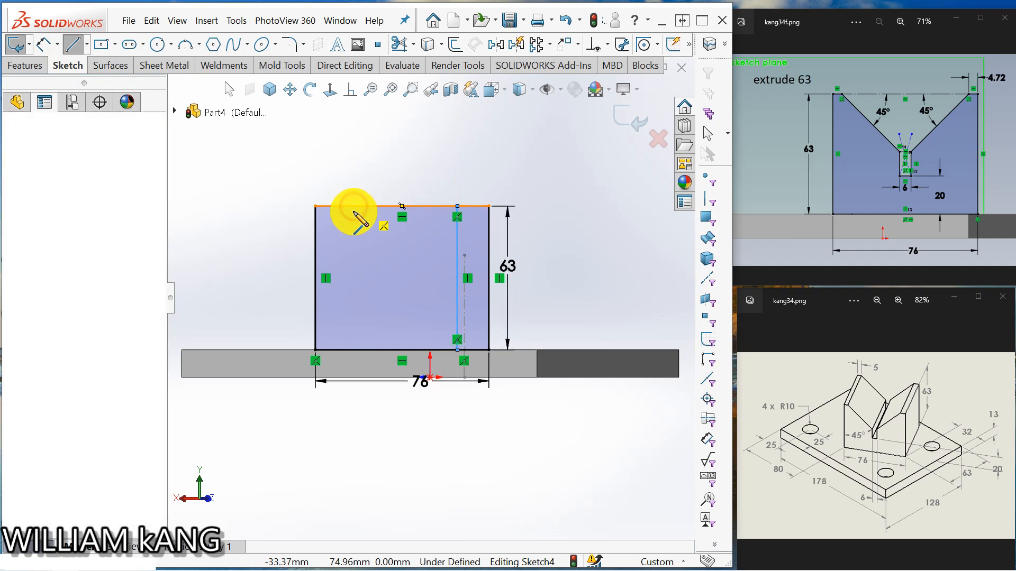
click(353, 206)
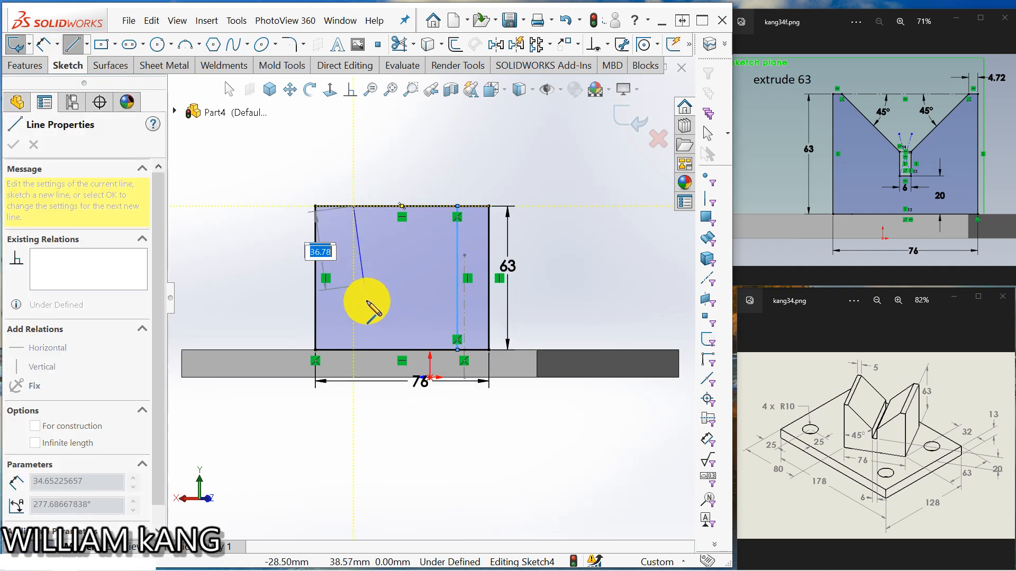
click(353, 349)
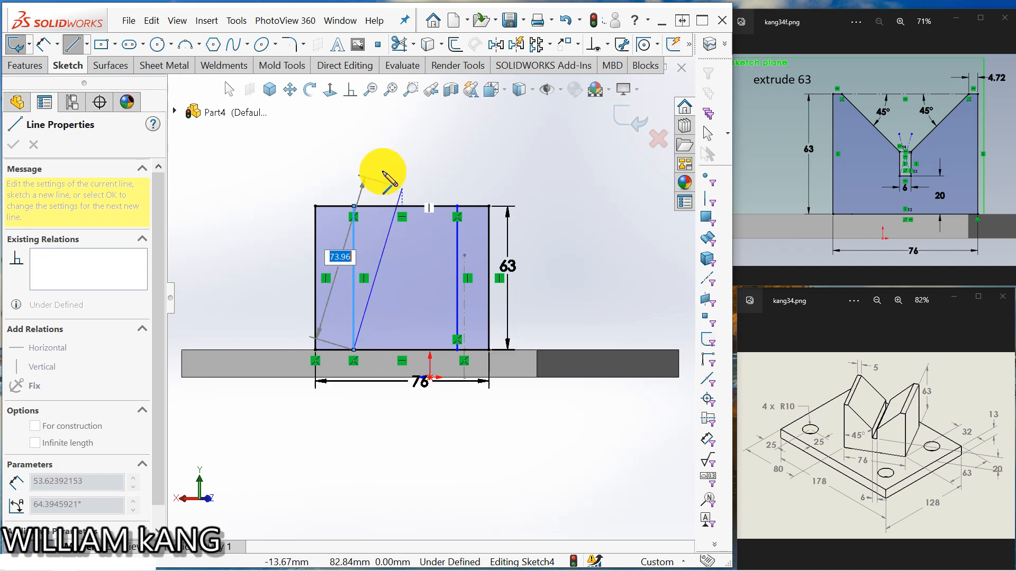
click(230, 89)
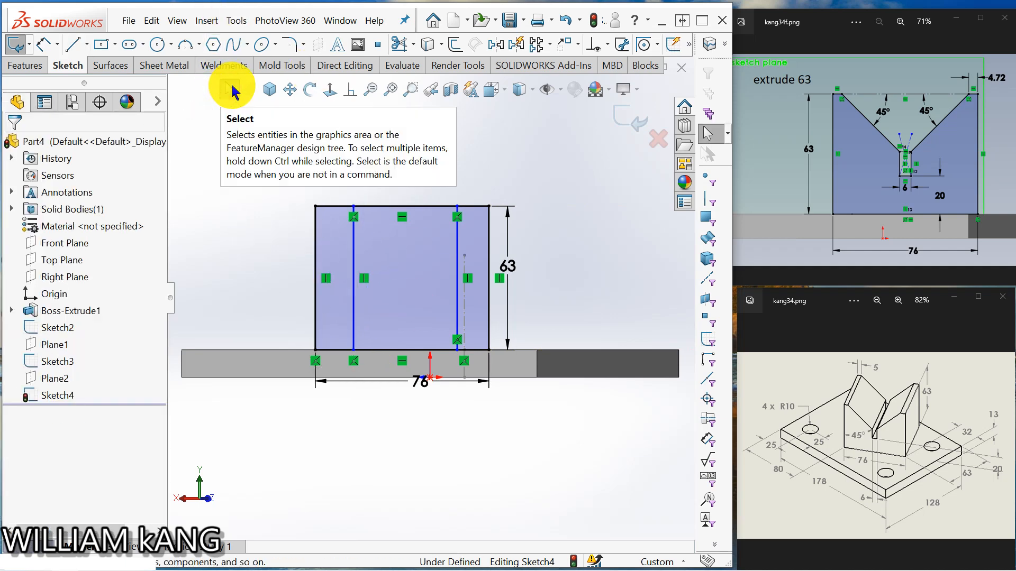
Step: Convert the two inner vertical lines of the rectangle to construction geometry
click(353, 253)
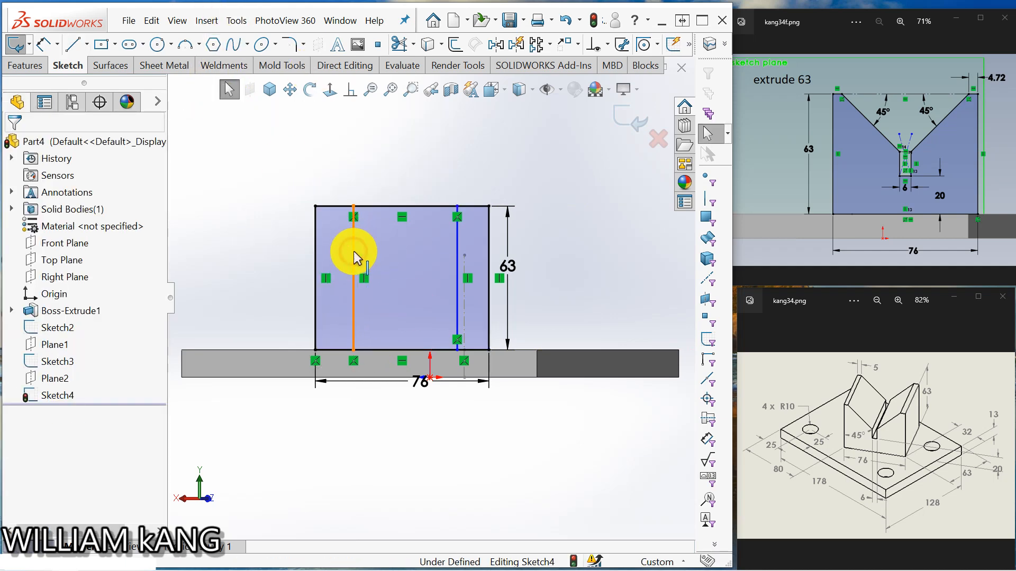
click(410, 218)
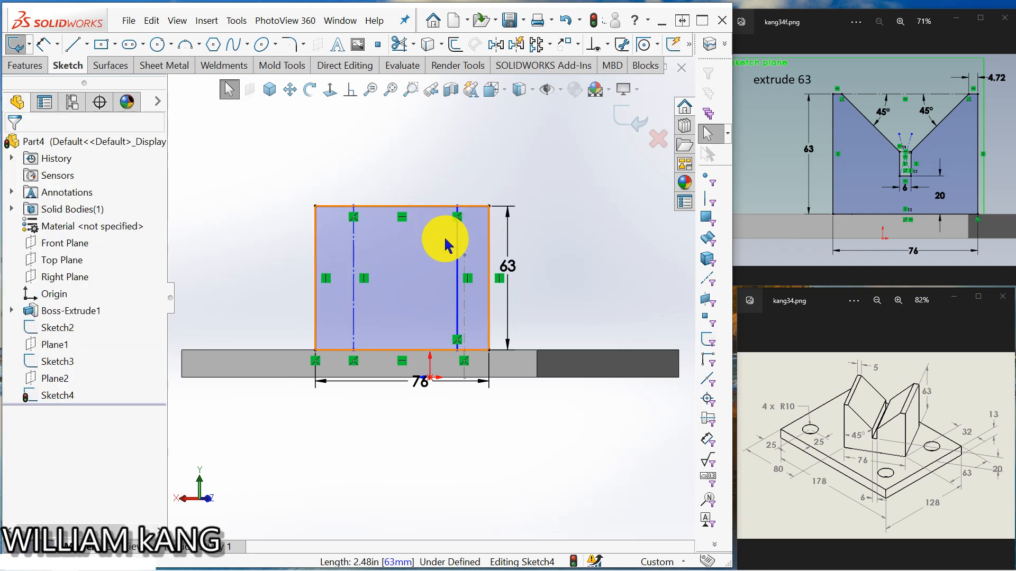
click(457, 249)
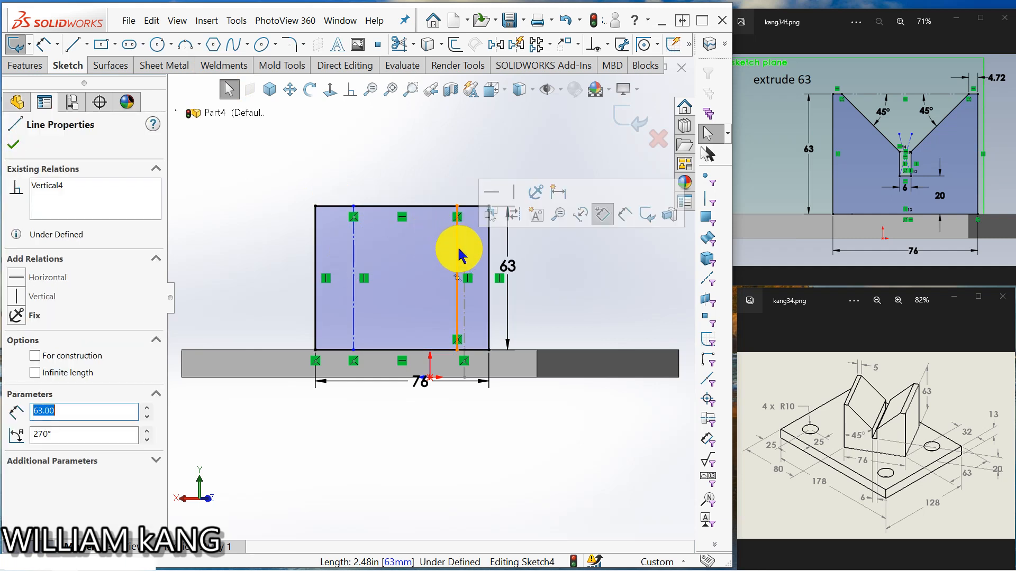
click(515, 218)
Step: Dimension the distance between the left construction line and the rectangle's left side and set it to 5 mm
click(45, 45)
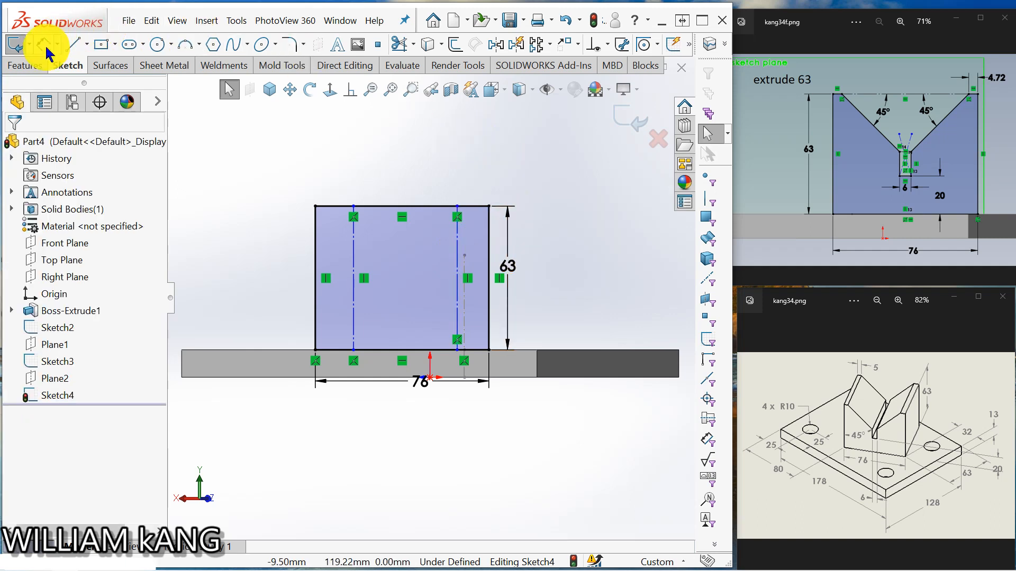
click(354, 258)
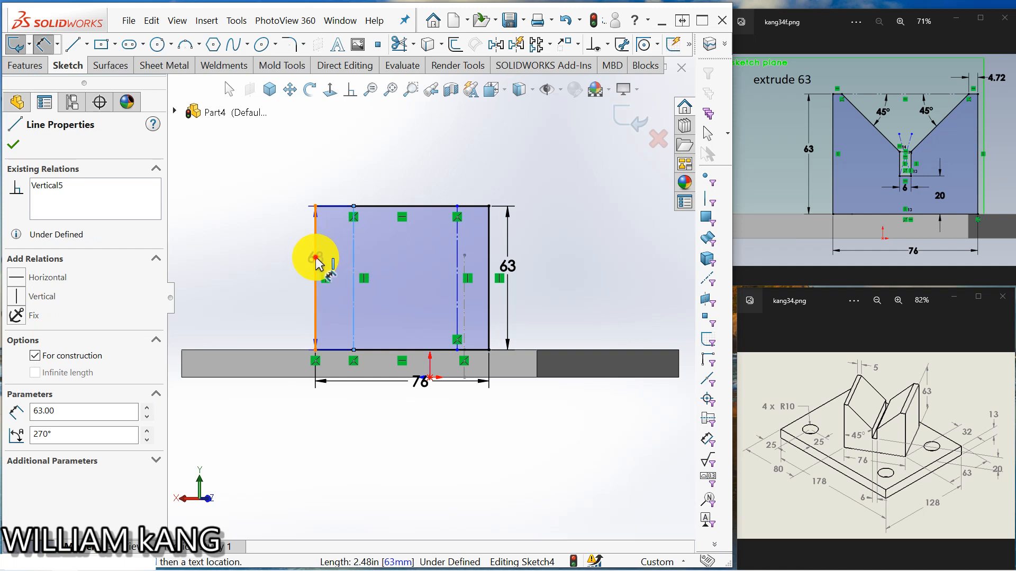
click(315, 259)
click(331, 165)
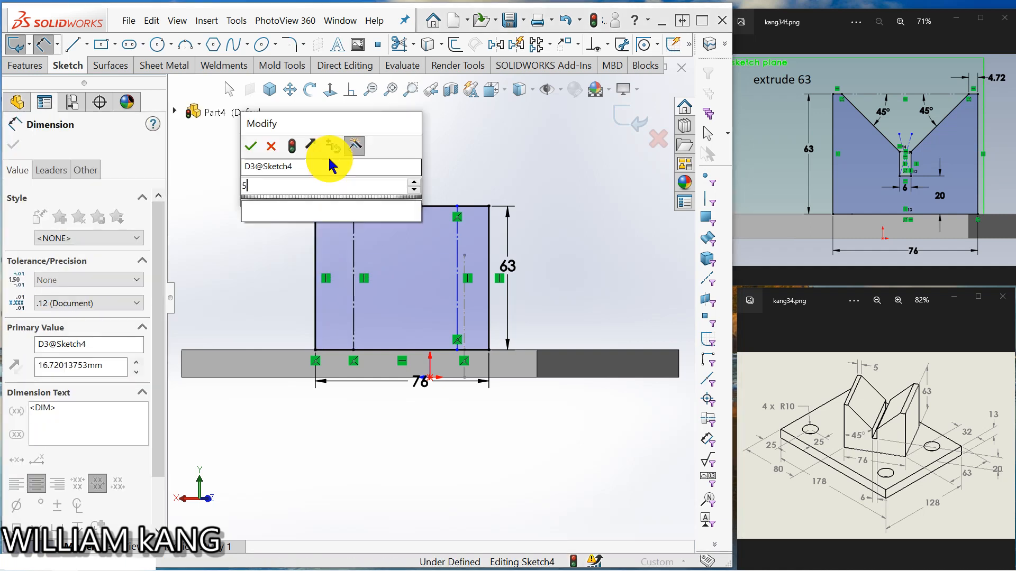
text(5)
key(Return)
Step: Dimension the distance between the right construction line and the rectangle's right side and set it to 5 mm
click(468, 233)
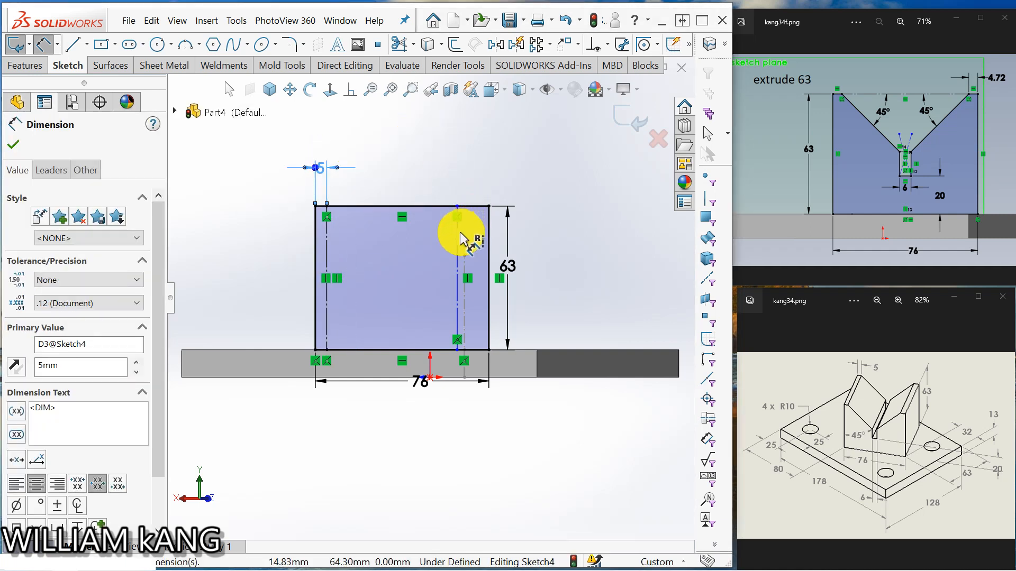
click(487, 239)
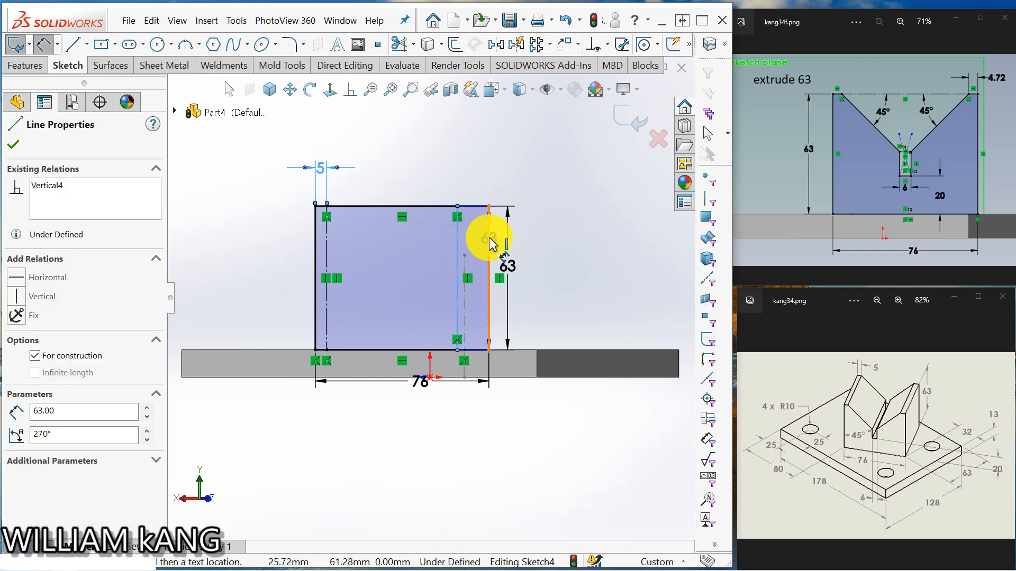
click(489, 242)
click(522, 184)
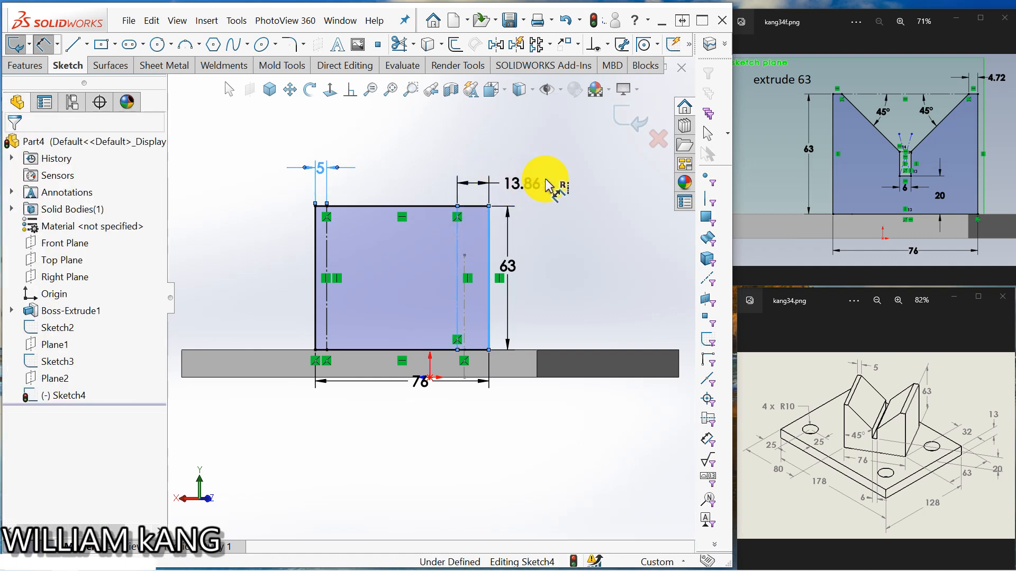
text(5mm)
key(Return)
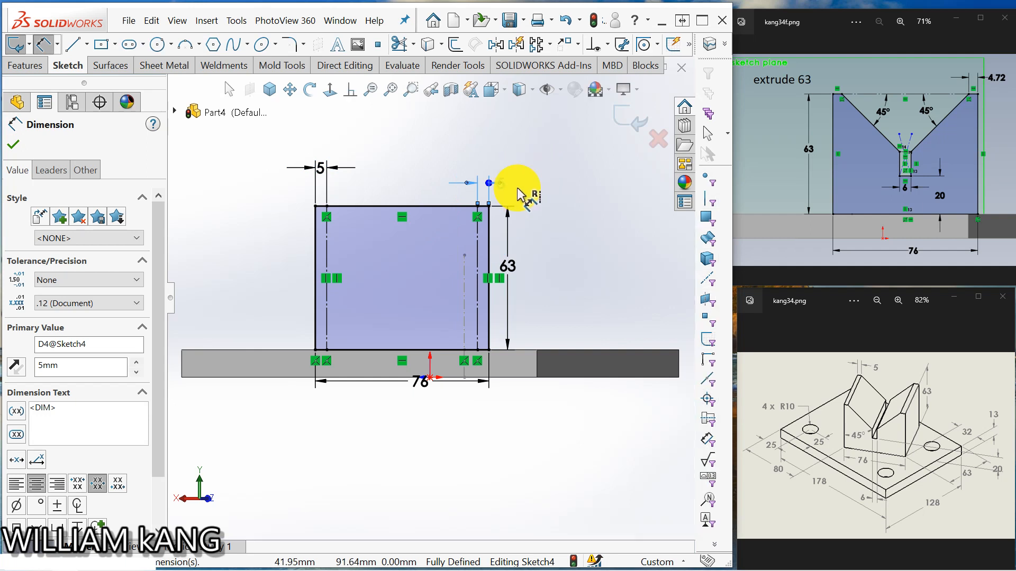
click(587, 180)
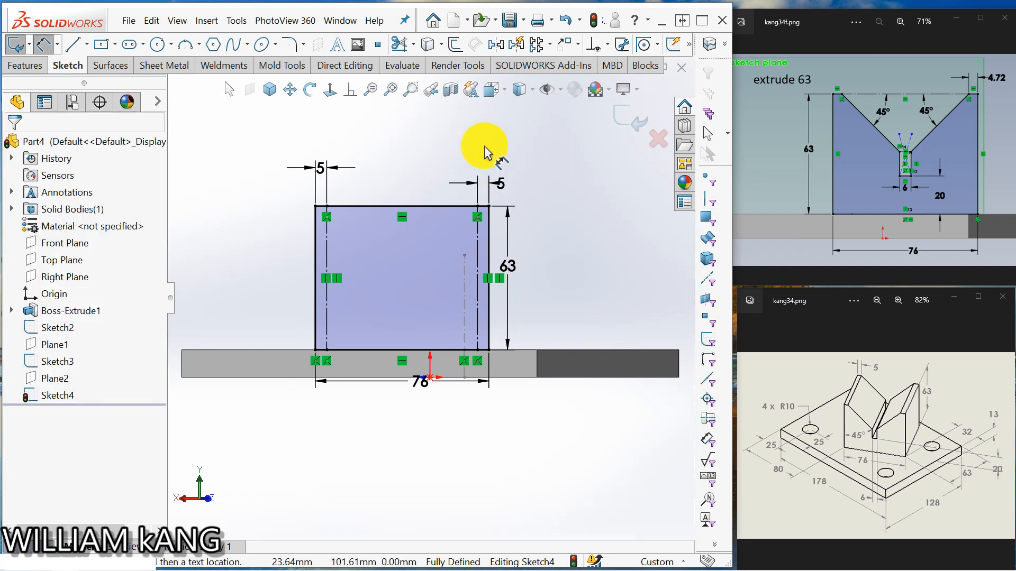
Step: Draw two slanted lines from the top ends of the left and right construction lines so they cross inside the rectangle
click(69, 47)
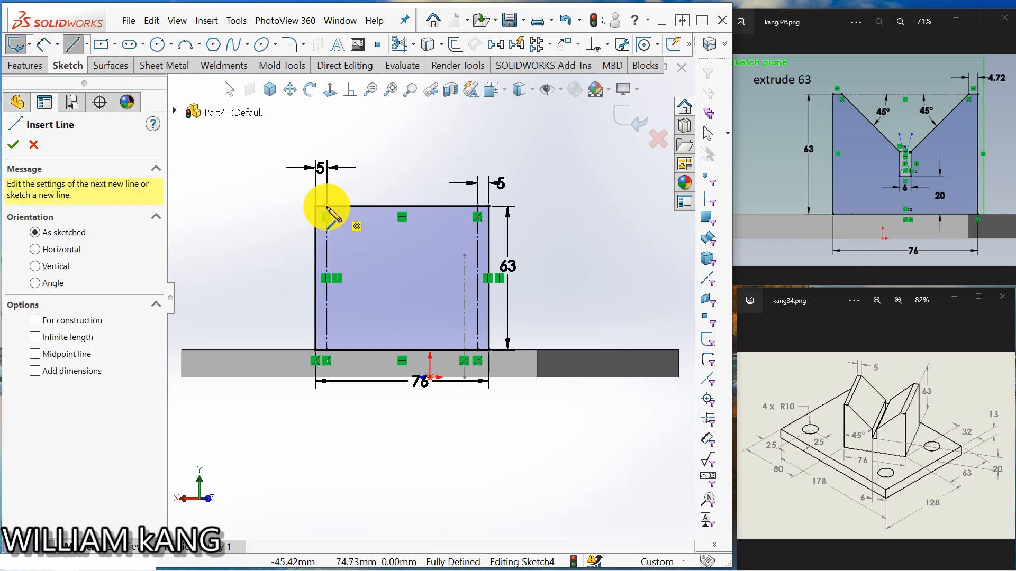
click(327, 207)
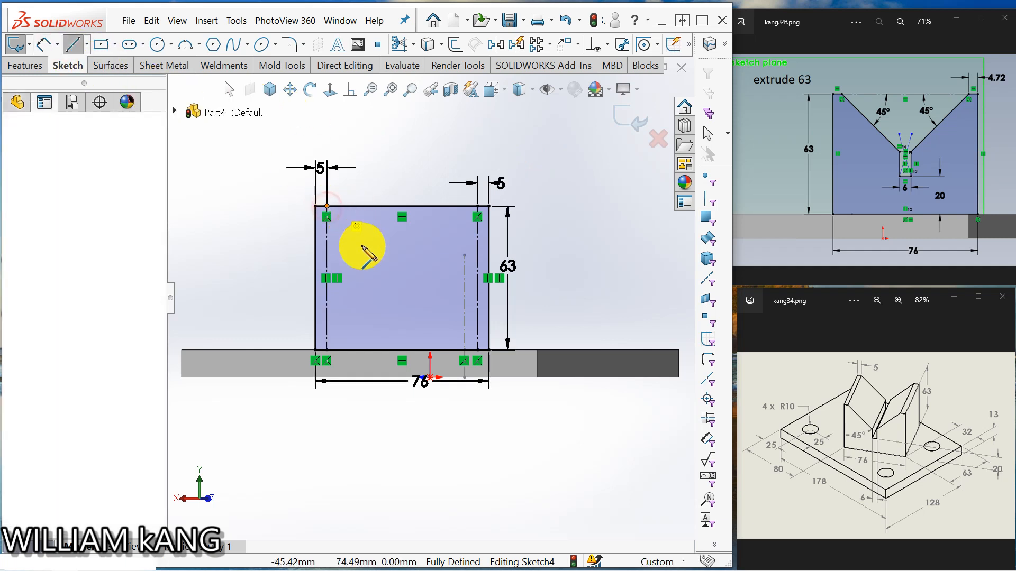
click(410, 302)
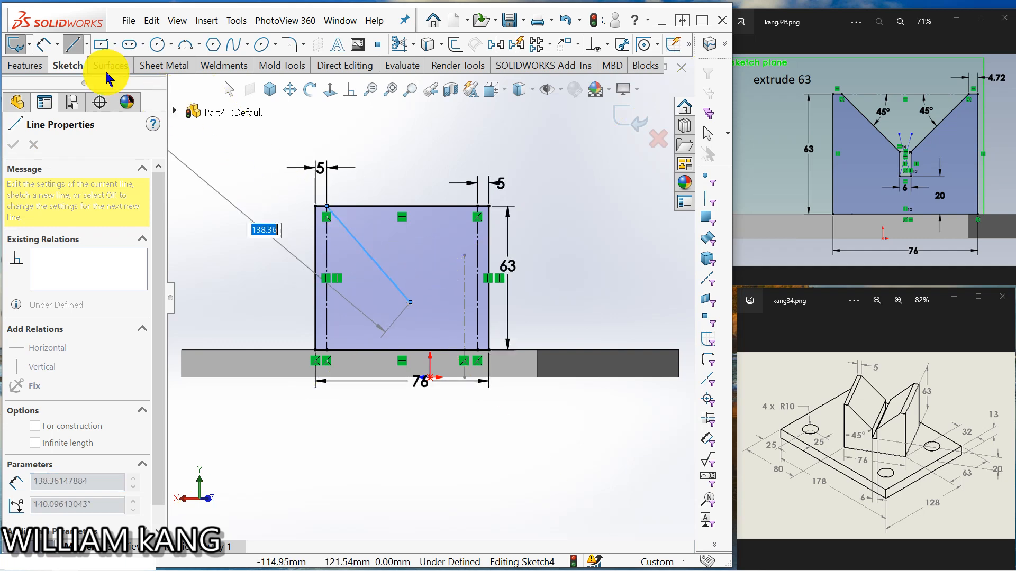
click(75, 47)
click(75, 49)
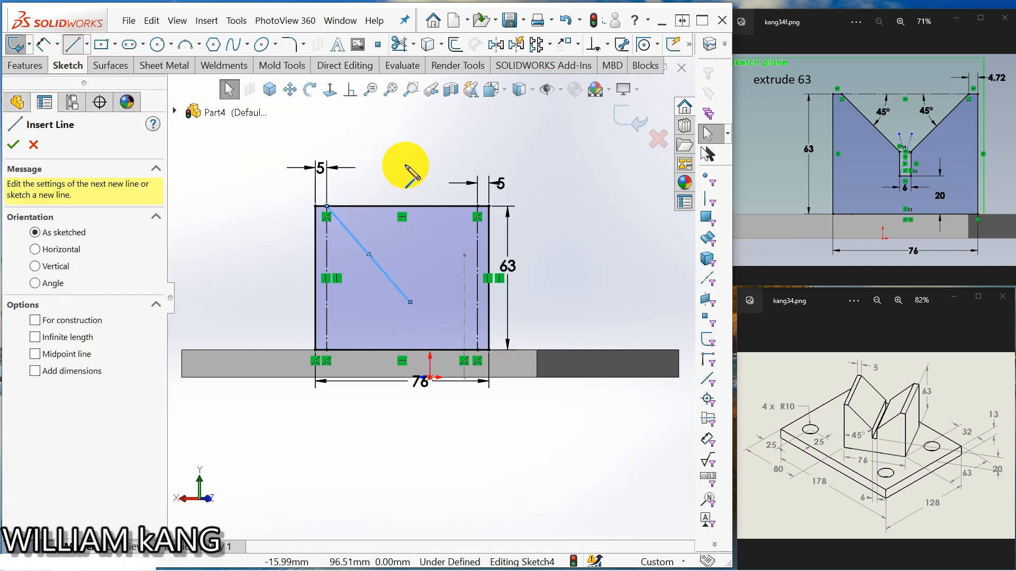
click(477, 207)
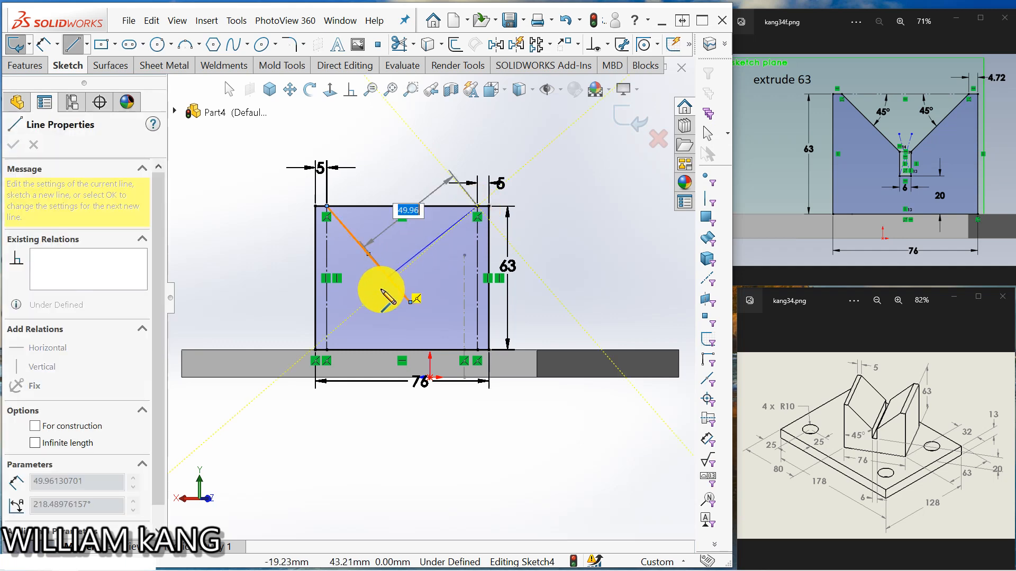
Step: Dimension the angle between the left slanted line and the left construction line and set it to 45°
click(41, 47)
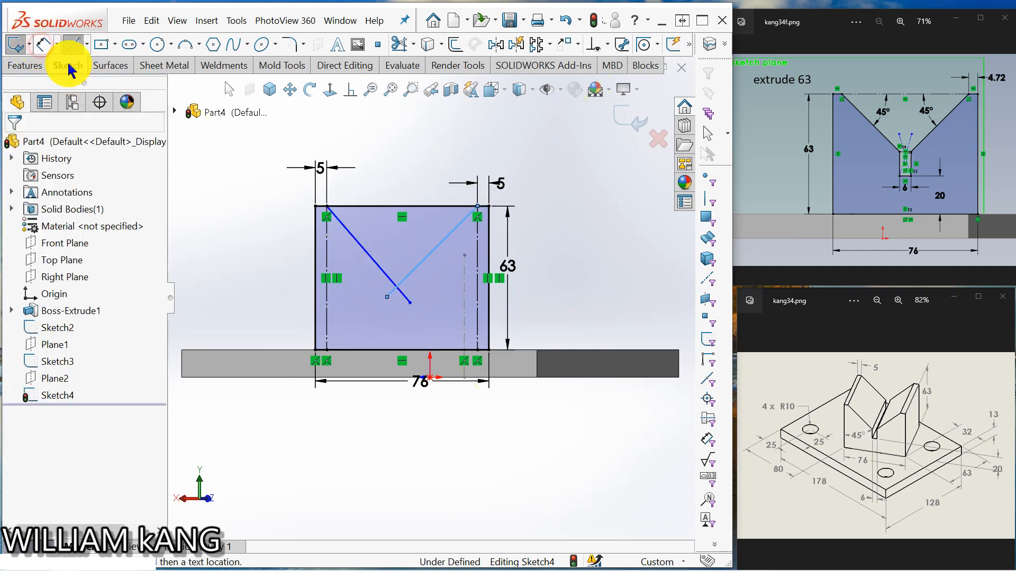
click(365, 256)
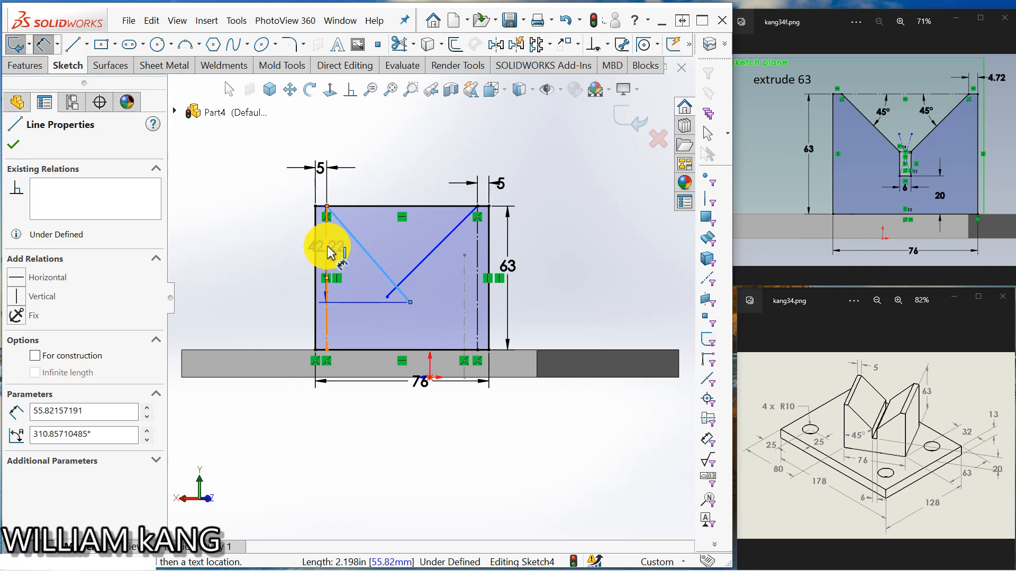
click(328, 247)
click(346, 272)
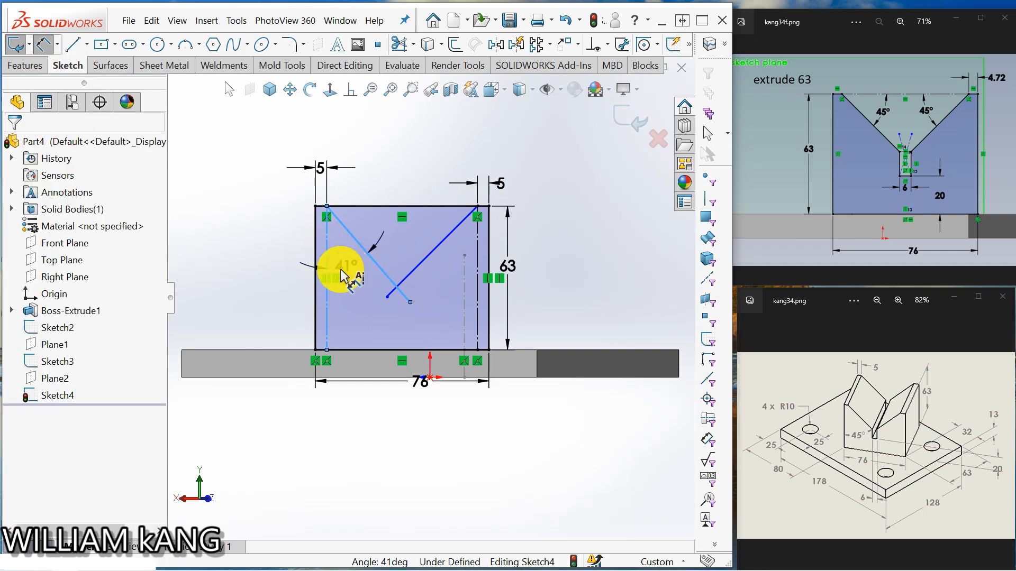
text(45)
key(Return)
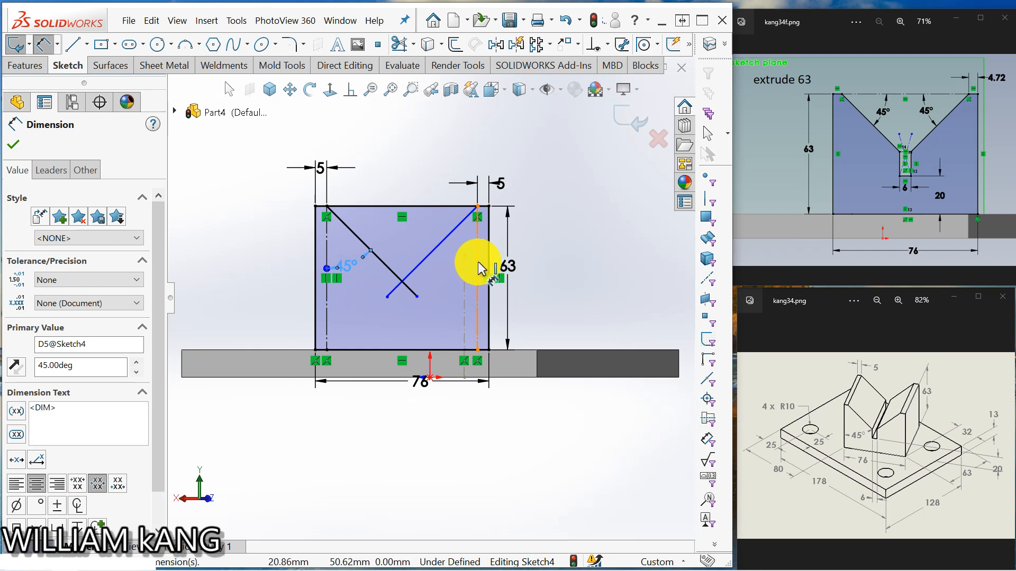
Step: Dimension the angle between the right slanted line and the right construction line at 45°
click(479, 265)
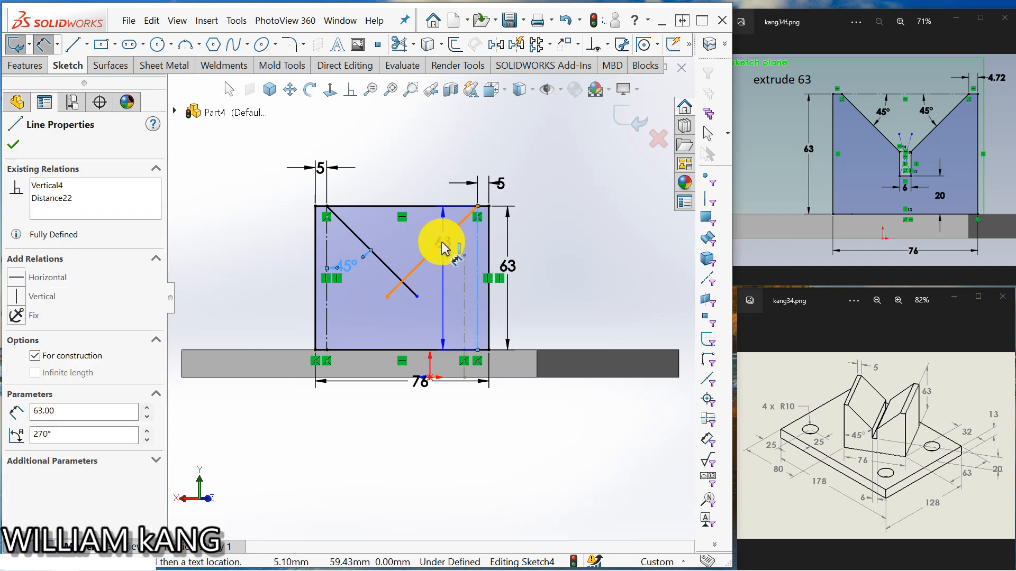
click(455, 275)
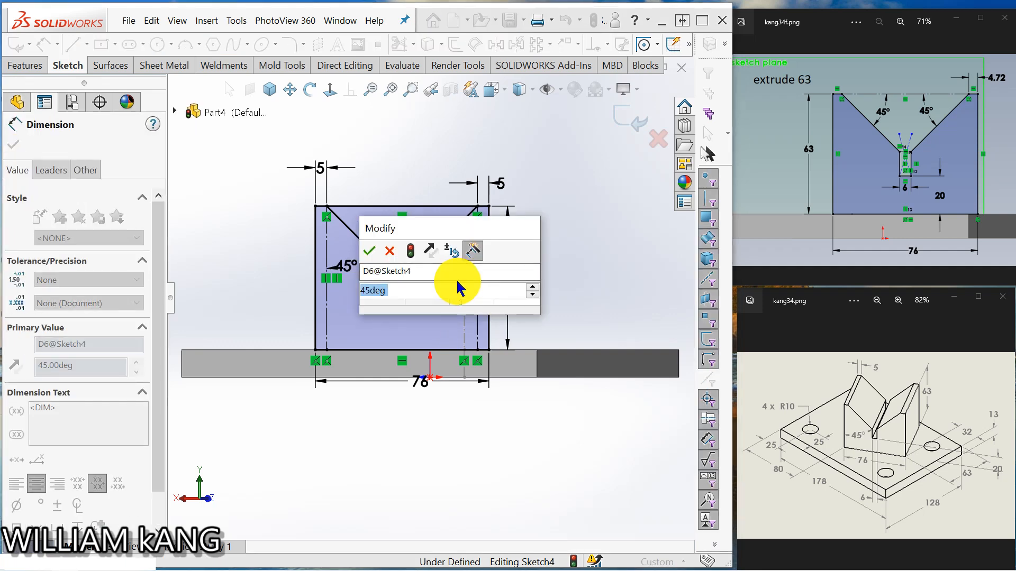
click(370, 250)
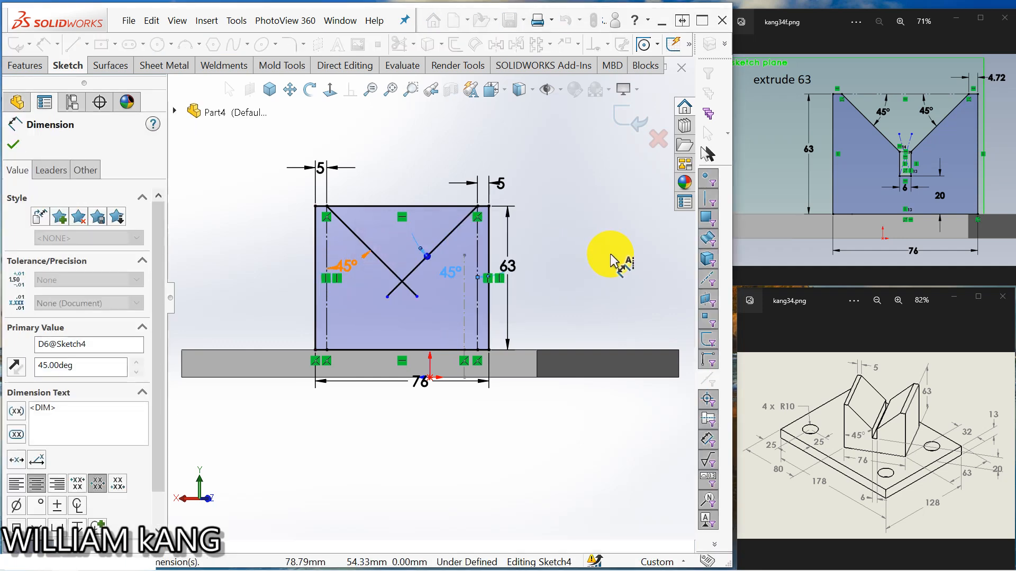
key(Escape)
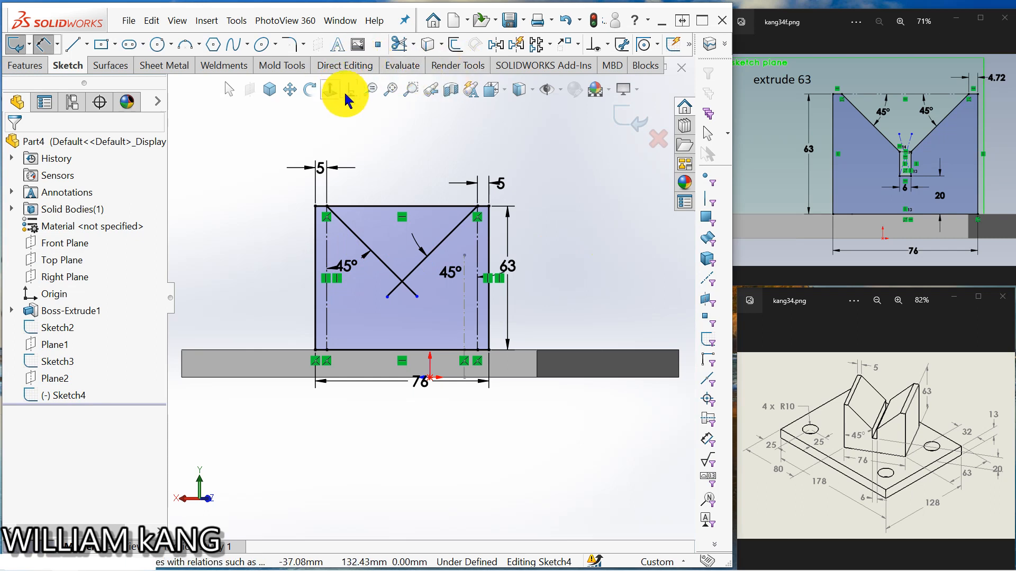
Step: Trim the ends of both slanted lines below their crossing point to form a clean V
click(405, 48)
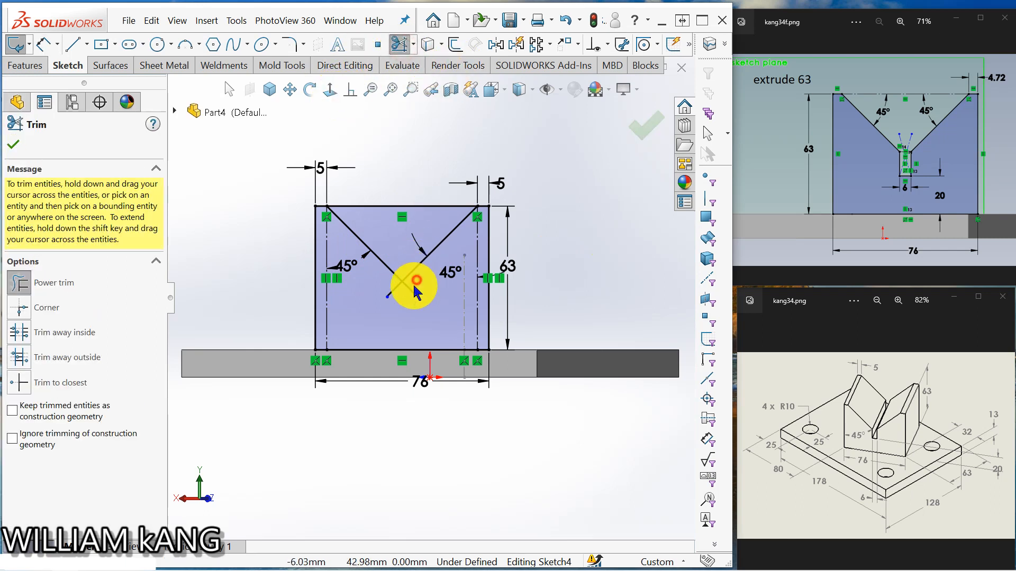
mouse_move(417, 291)
mouse_down()
mouse_move(383, 290)
mouse_move(402, 299)
mouse_up()
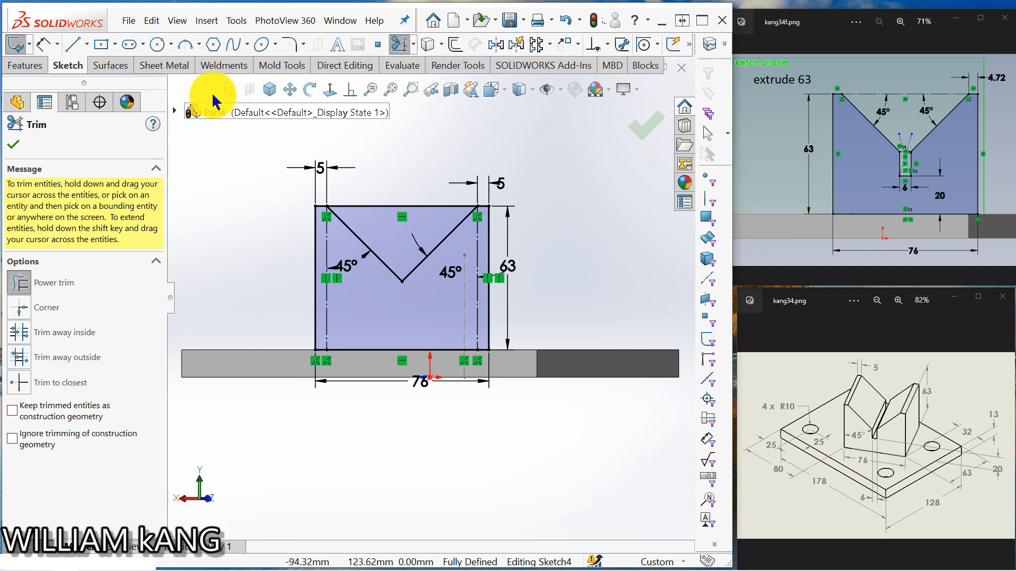
Step: Draw a tall, narrow center rectangle about 7.5 mm wide, centered on the tip of the V
click(100, 44)
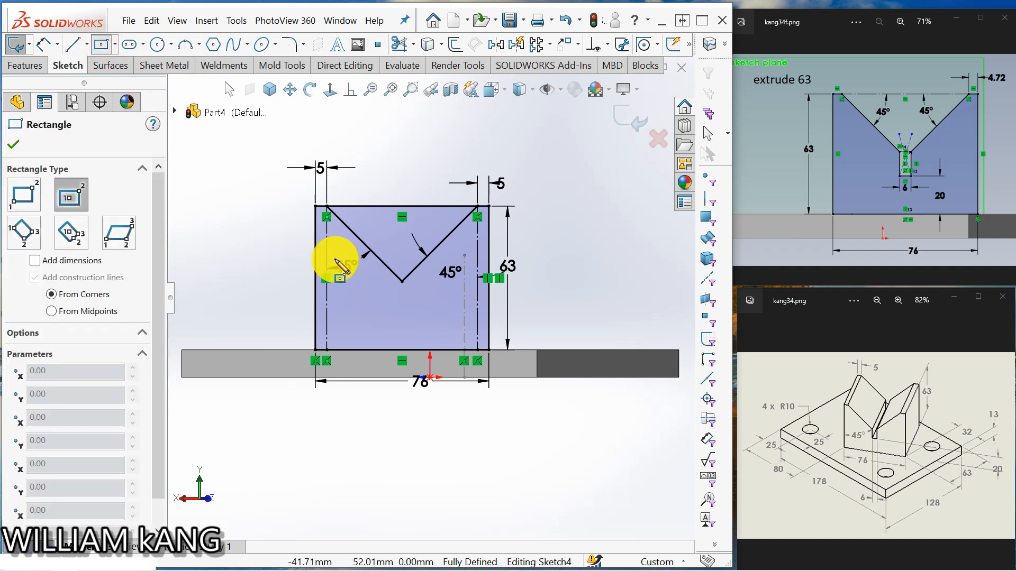
click(402, 281)
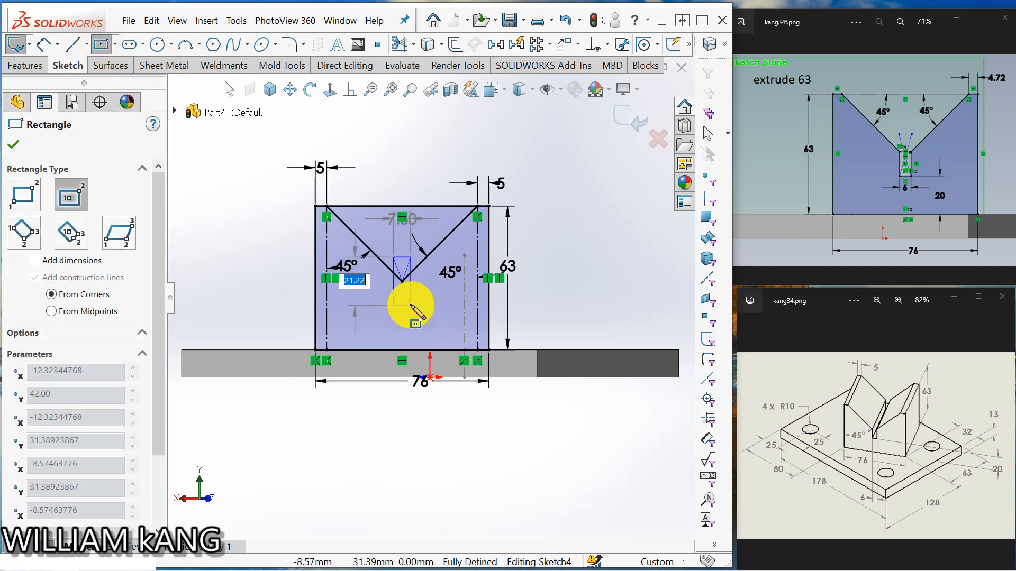
click(410, 303)
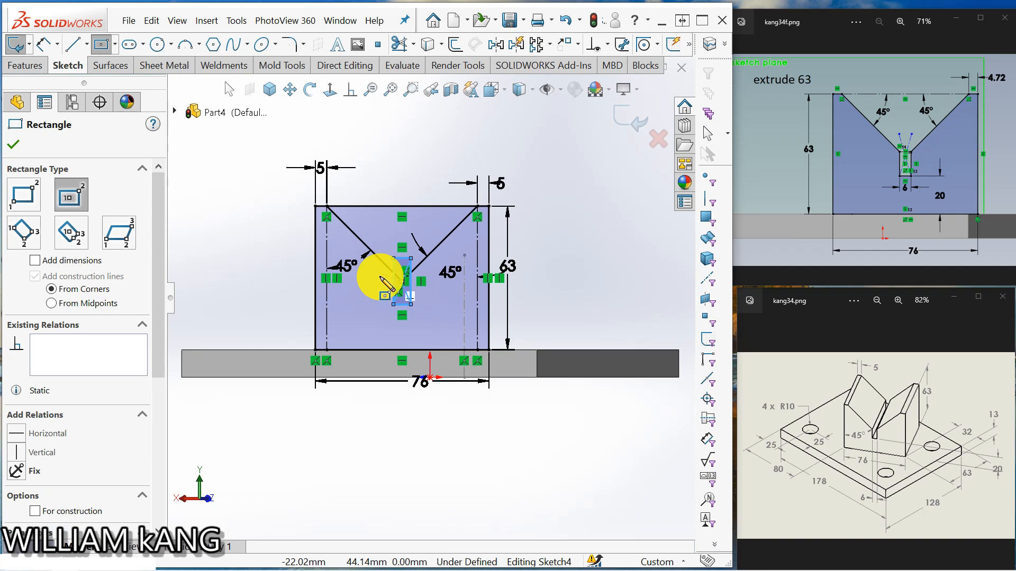
key(Escape)
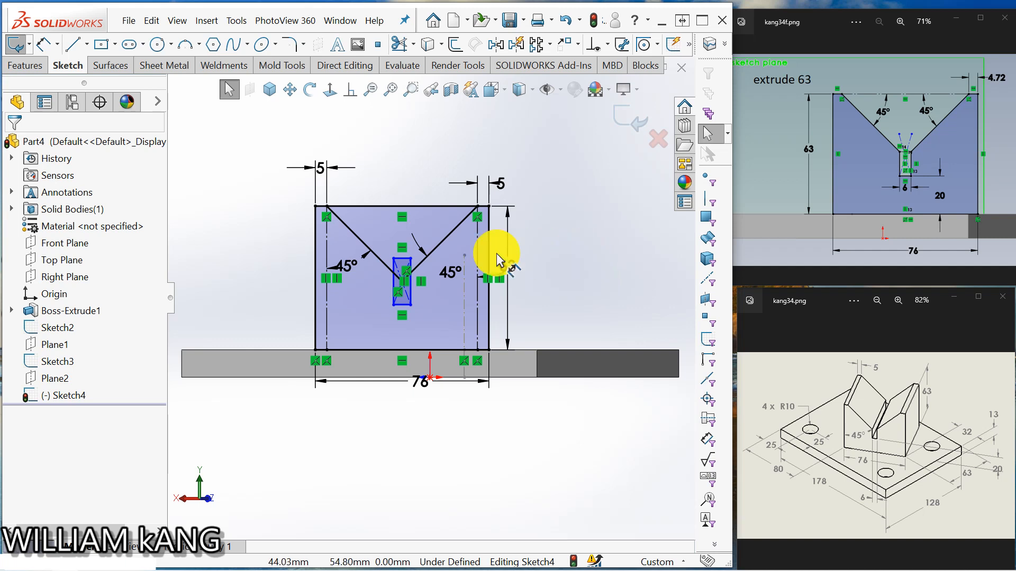
Step: Dimension the width of the small rectangle at the V's tip and set it to 6 mm
scroll(408, 280, up, 3)
scroll(411, 283, down, 5)
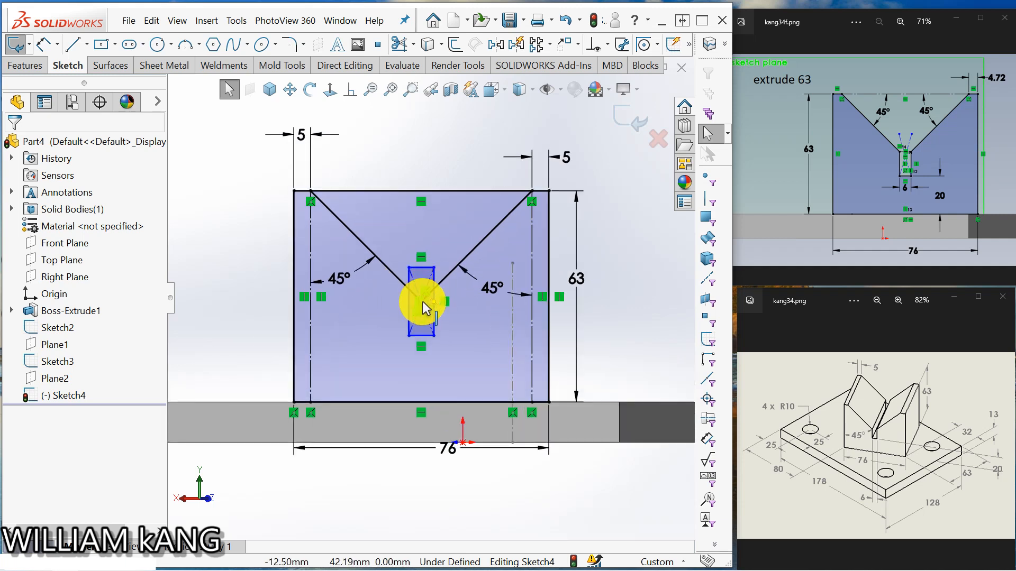
scroll(476, 351, down, 4)
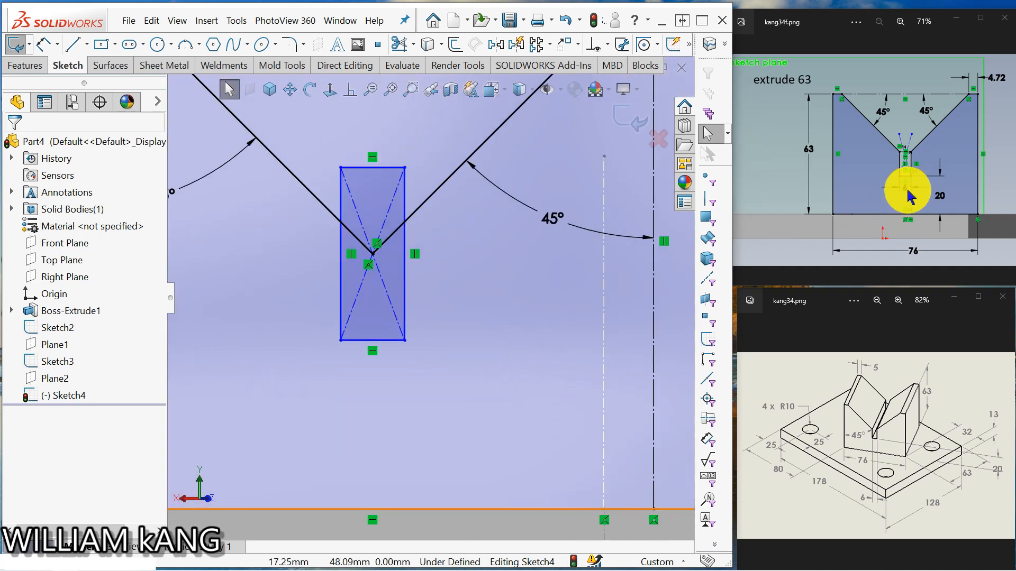
click(43, 44)
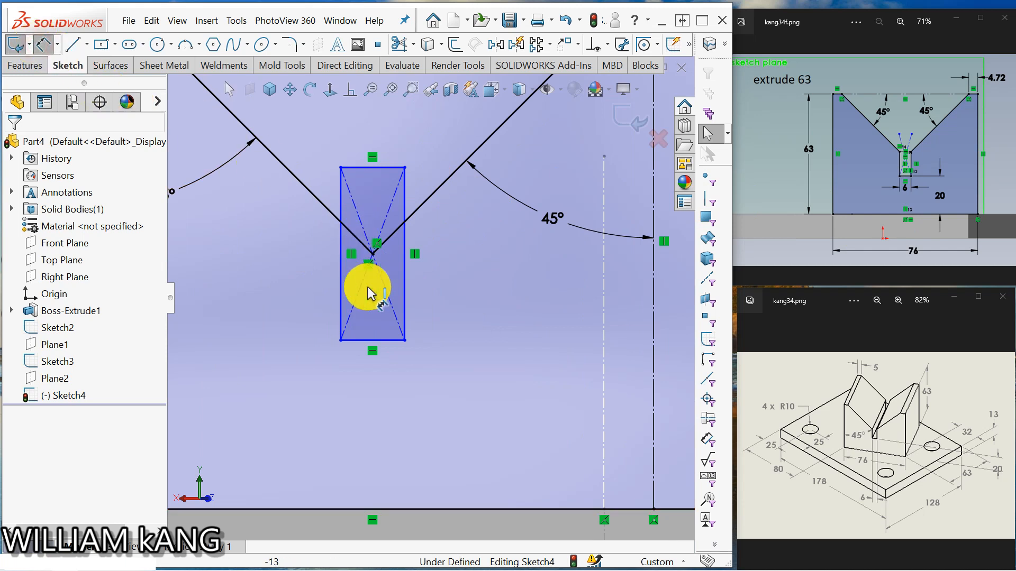
click(360, 343)
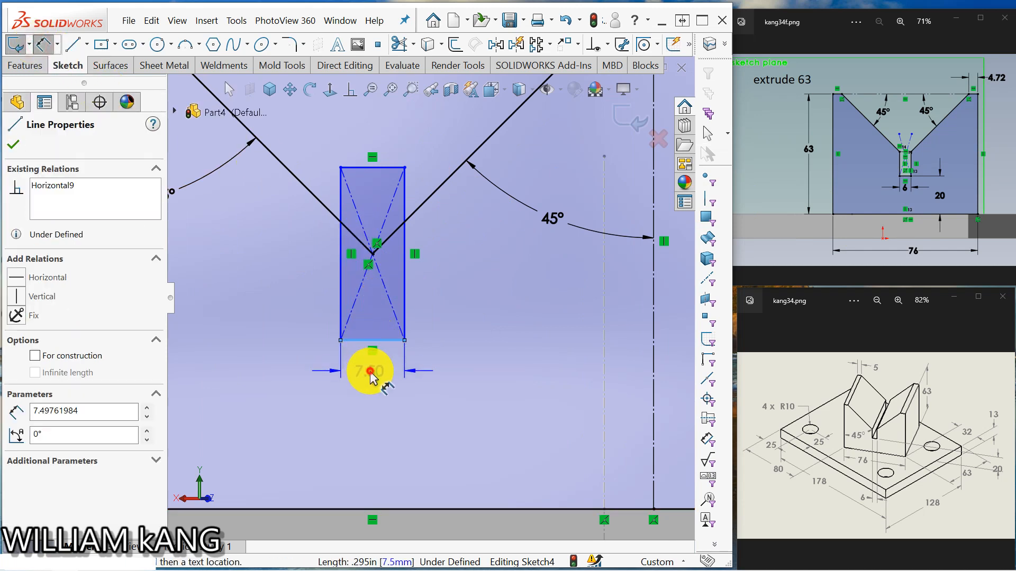
click(369, 377)
text(6)
key(Return)
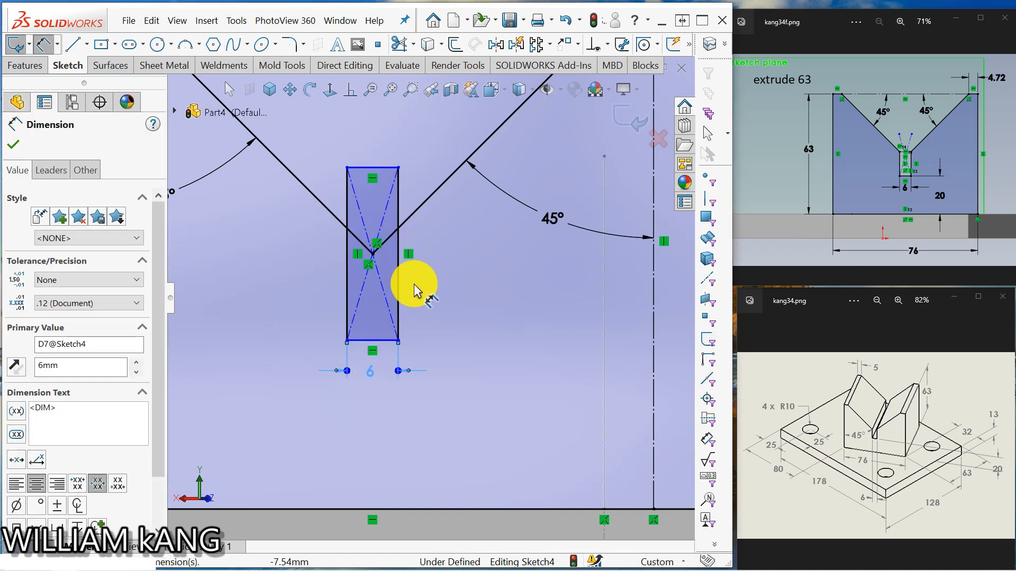
Step: Dimension the distance from the profile's base to the small rectangle's bottom edge and set it to 20 mm
key(f)
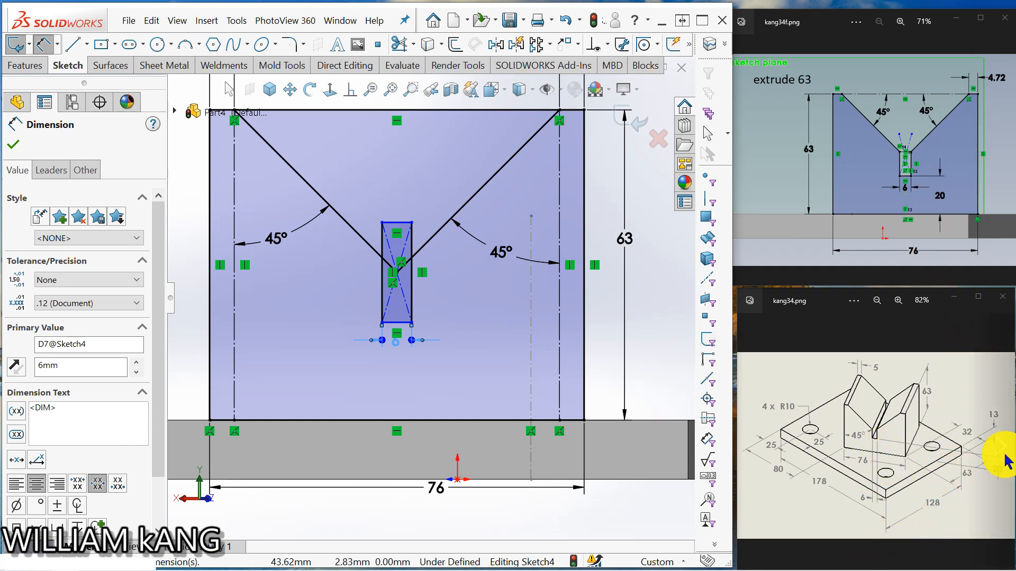
click(388, 422)
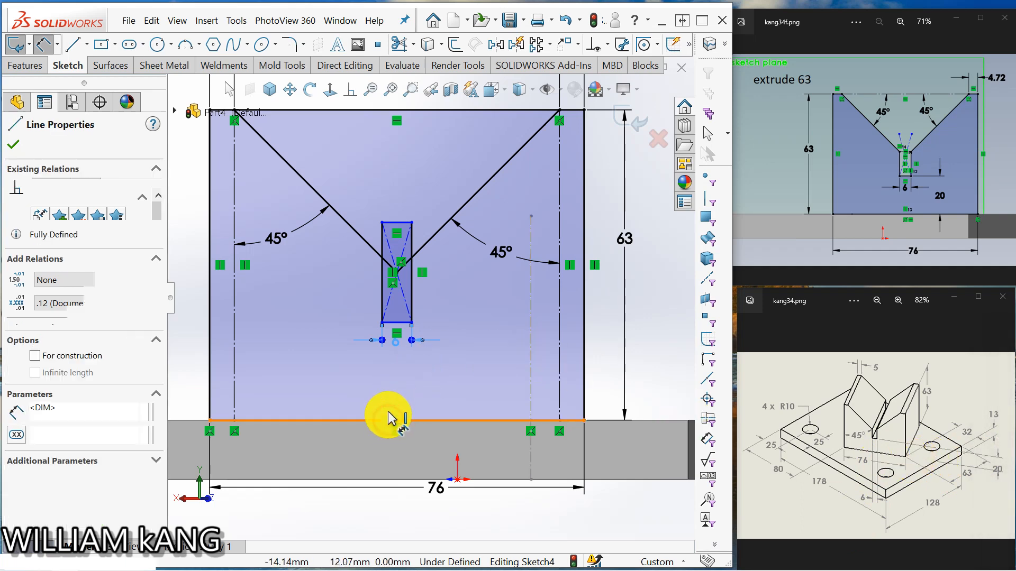
click(400, 322)
click(471, 374)
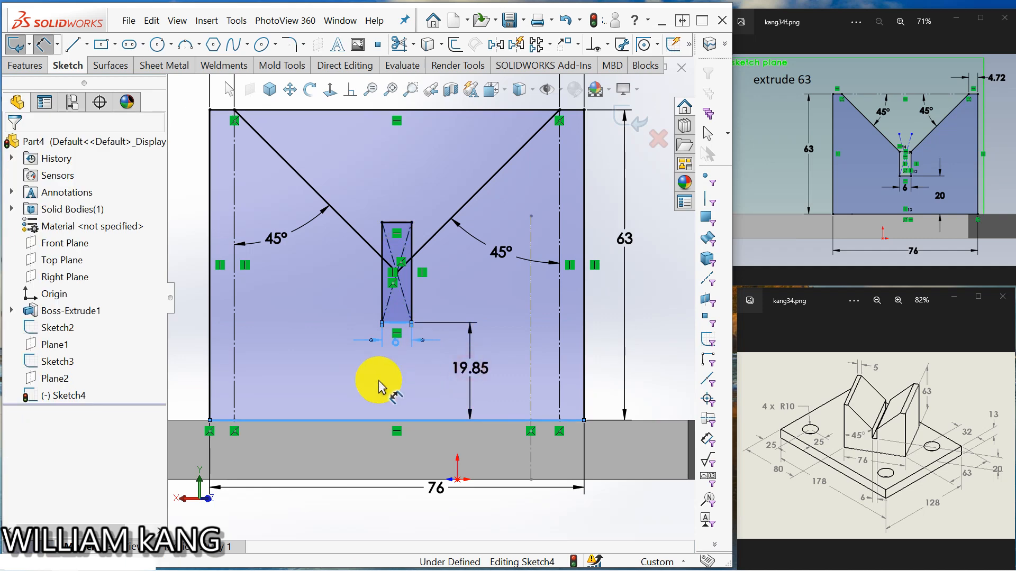
key(Return)
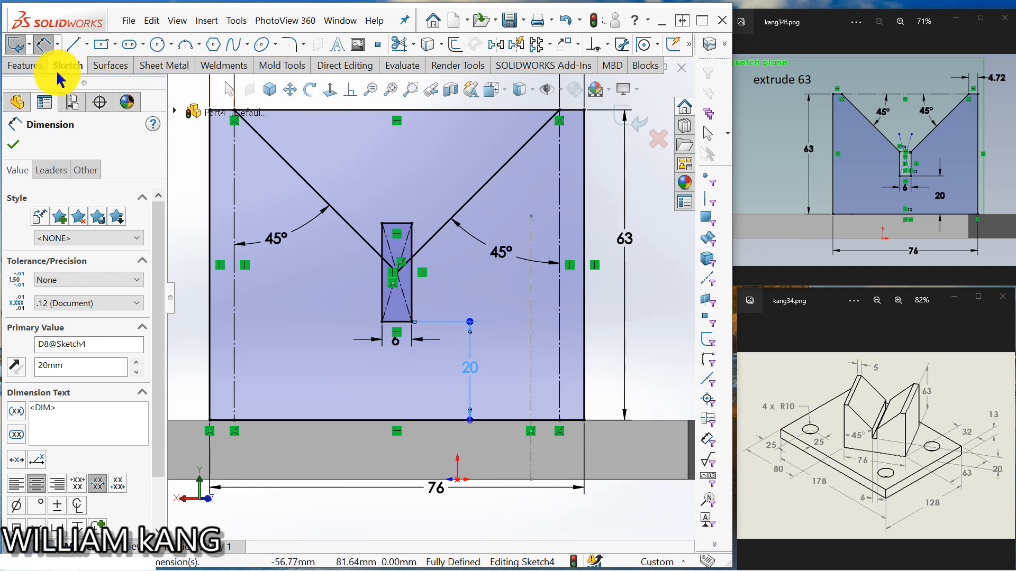
click(16, 148)
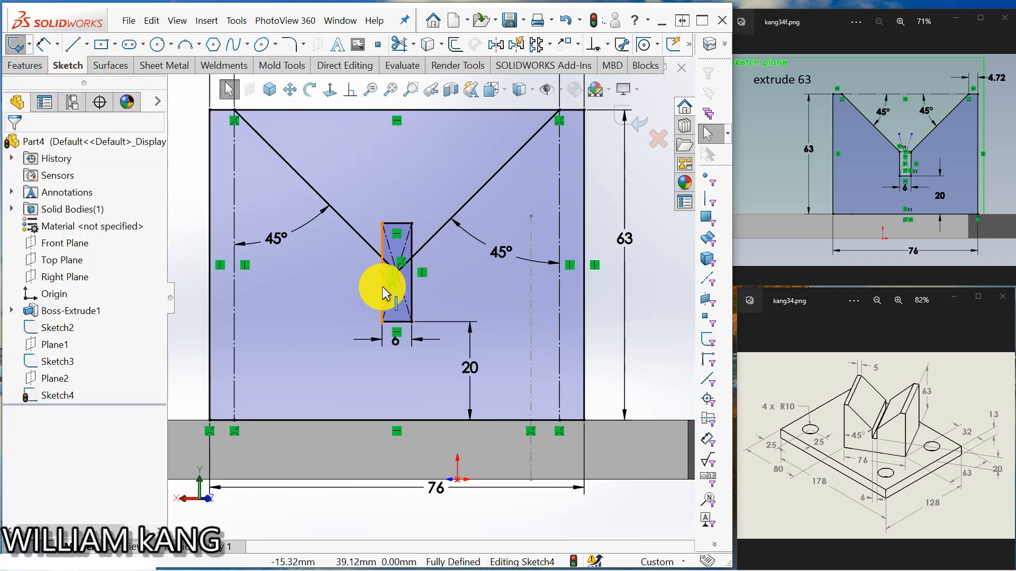
Step: Convert the small rectangle's two vertical sides and its top edge to construction geometry
click(382, 293)
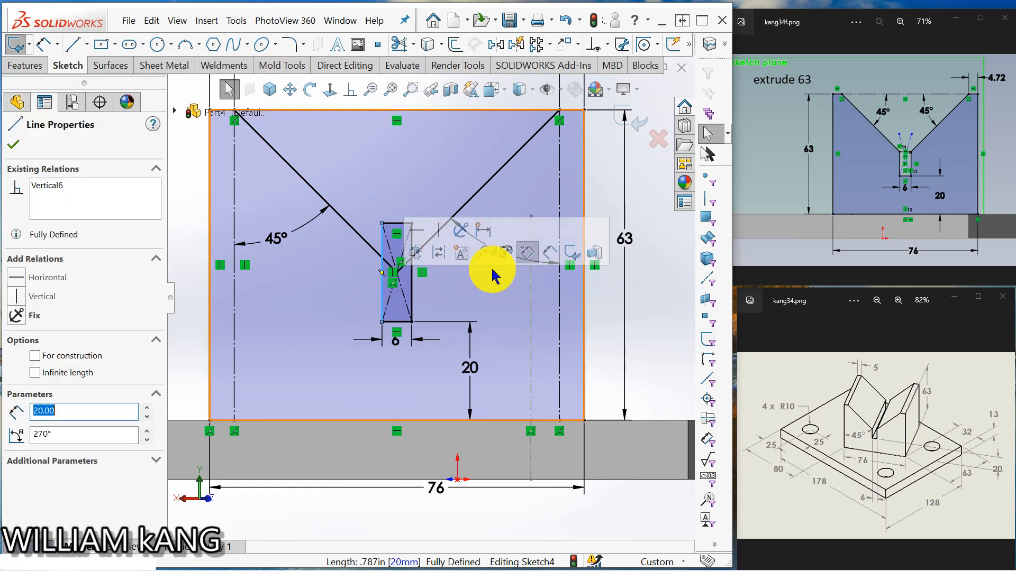
click(439, 251)
click(411, 285)
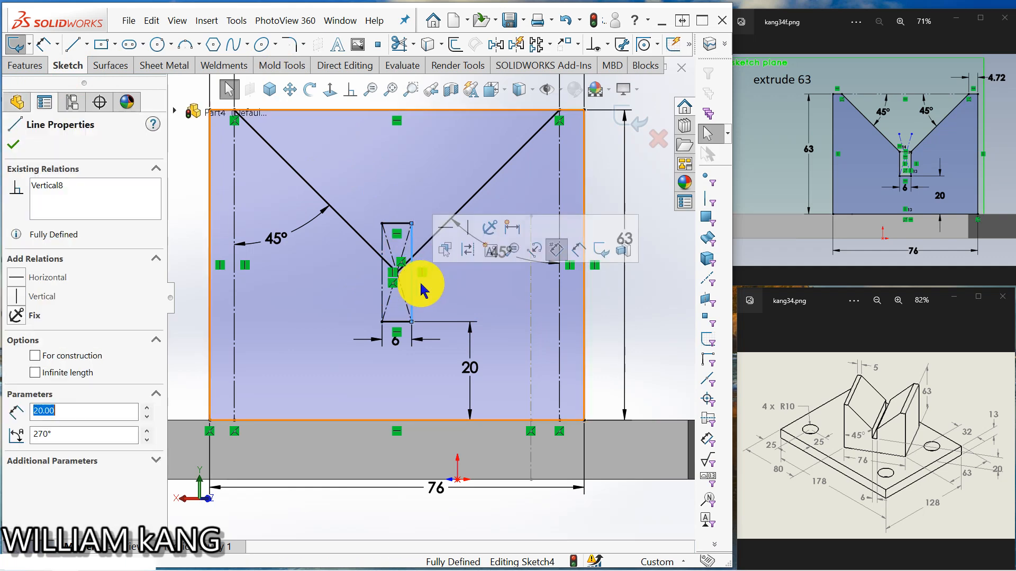
click(465, 260)
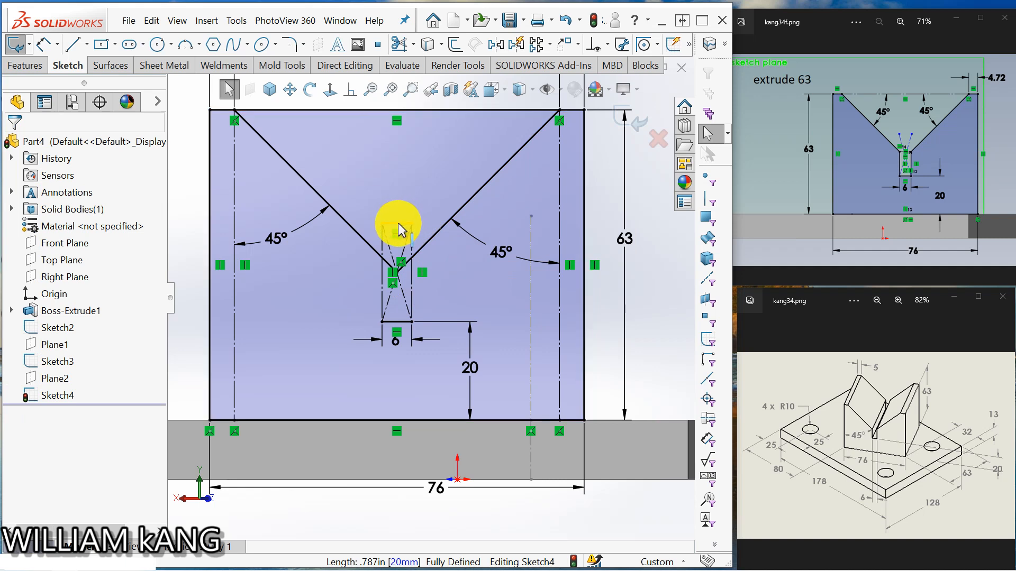
click(399, 224)
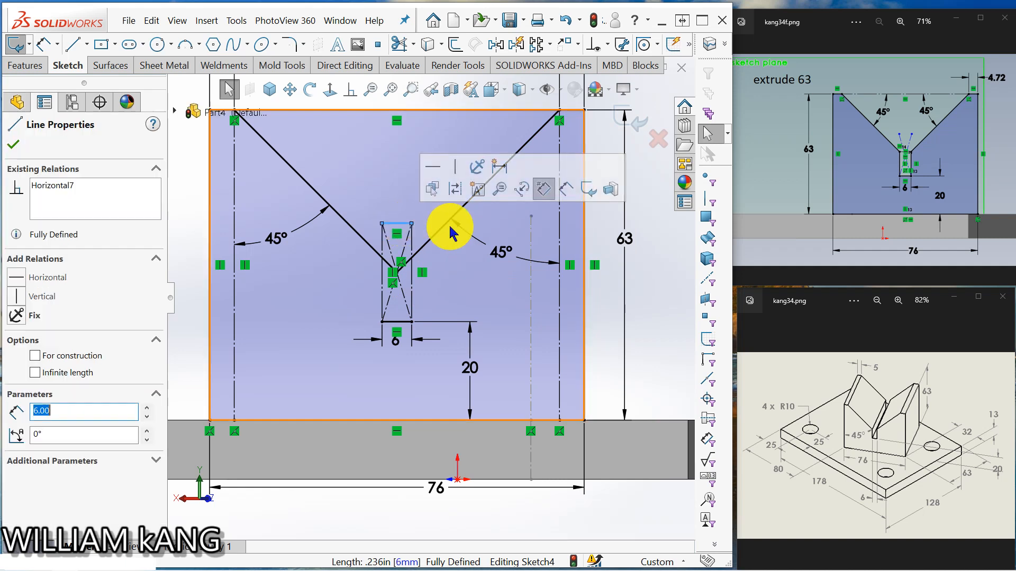
click(454, 194)
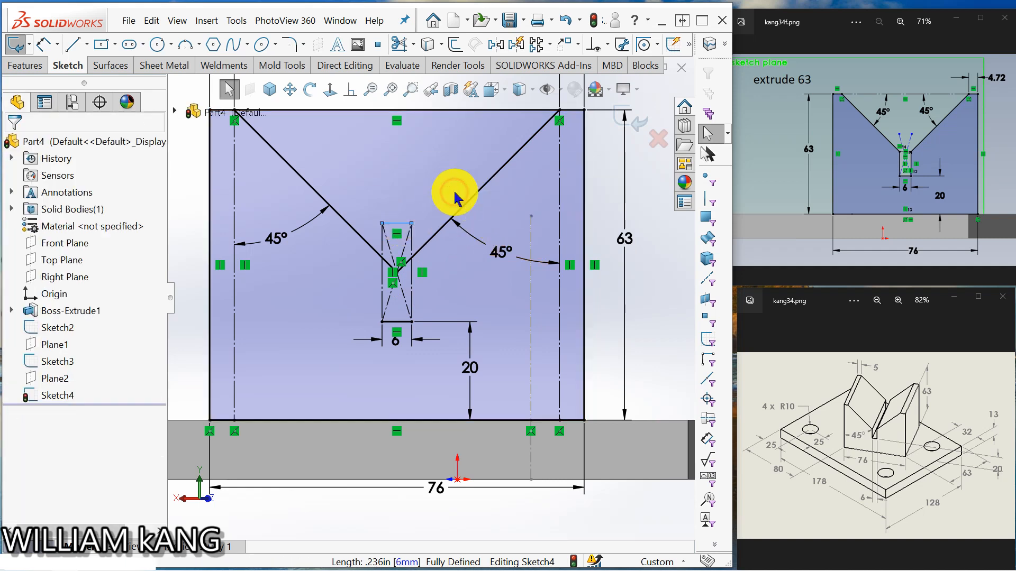
Step: Draw two vertical solid lines along the slot's sides, from its bottom corners up to the V's sloped lines
click(74, 45)
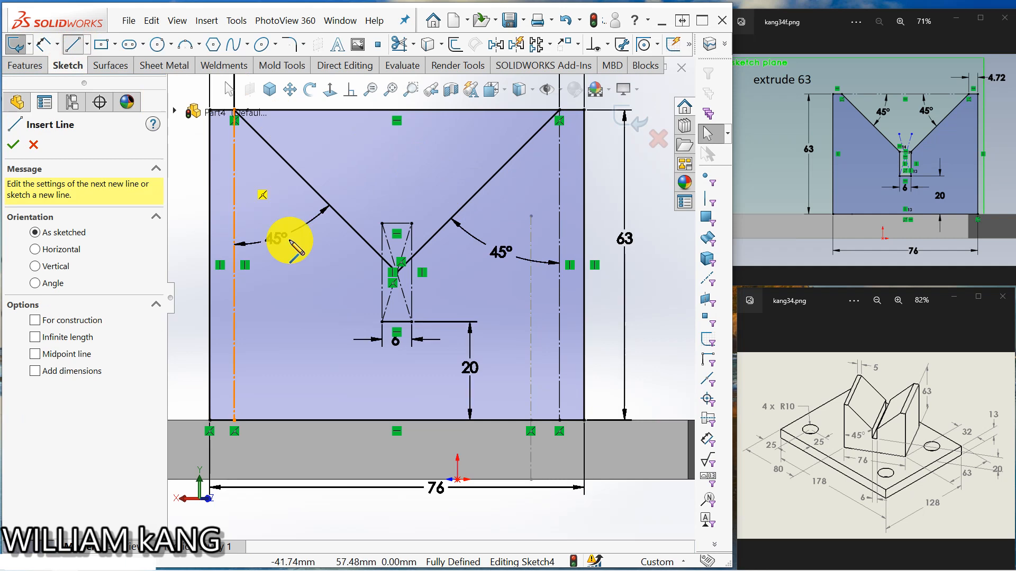
click(382, 321)
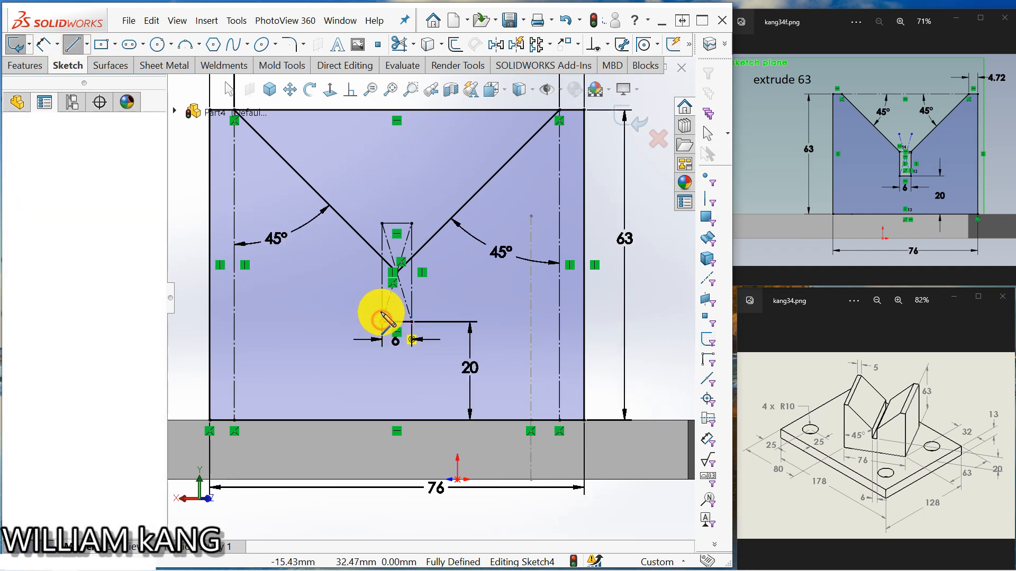
click(381, 258)
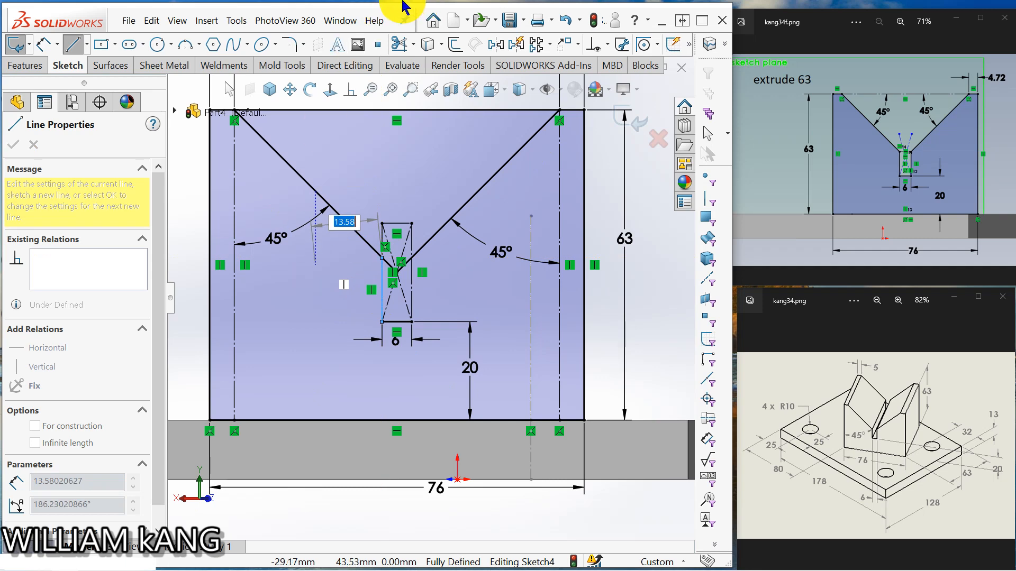
click(78, 47)
click(79, 45)
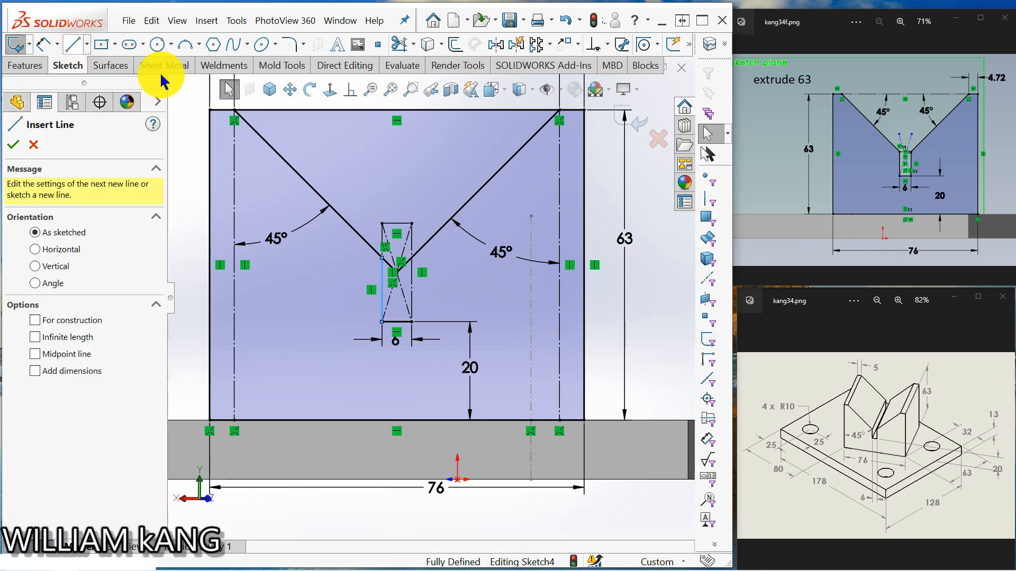
click(412, 322)
click(412, 259)
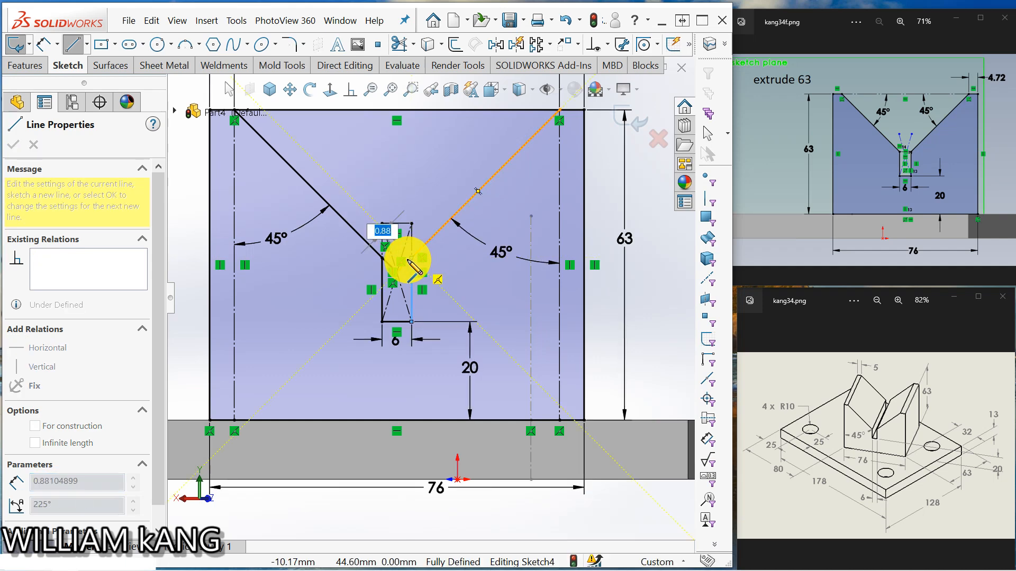
key(Escape)
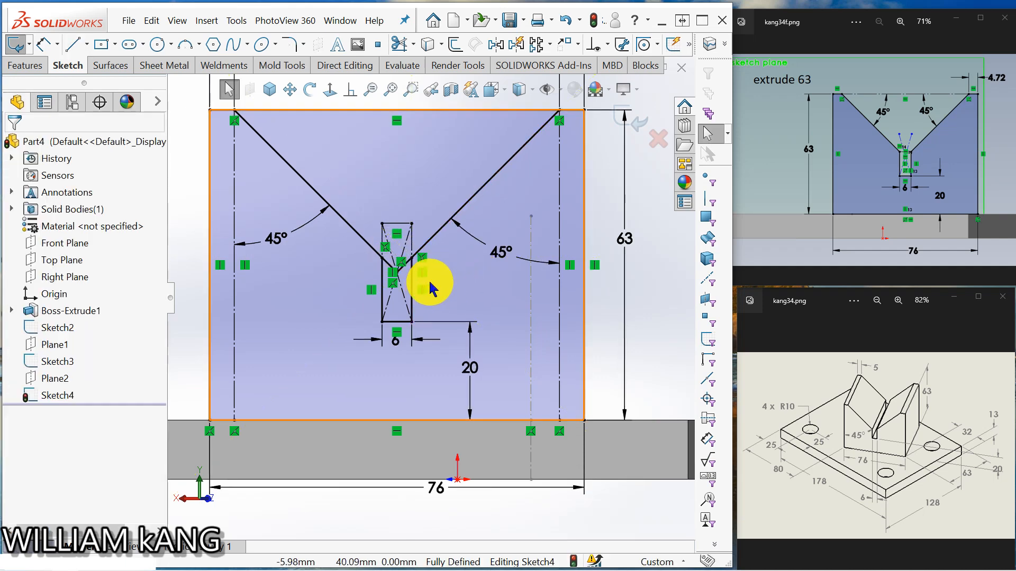
Step: Trim away the V tip between the slot's two vertical sides
scroll(431, 285, down, 2)
scroll(432, 292, down, 1)
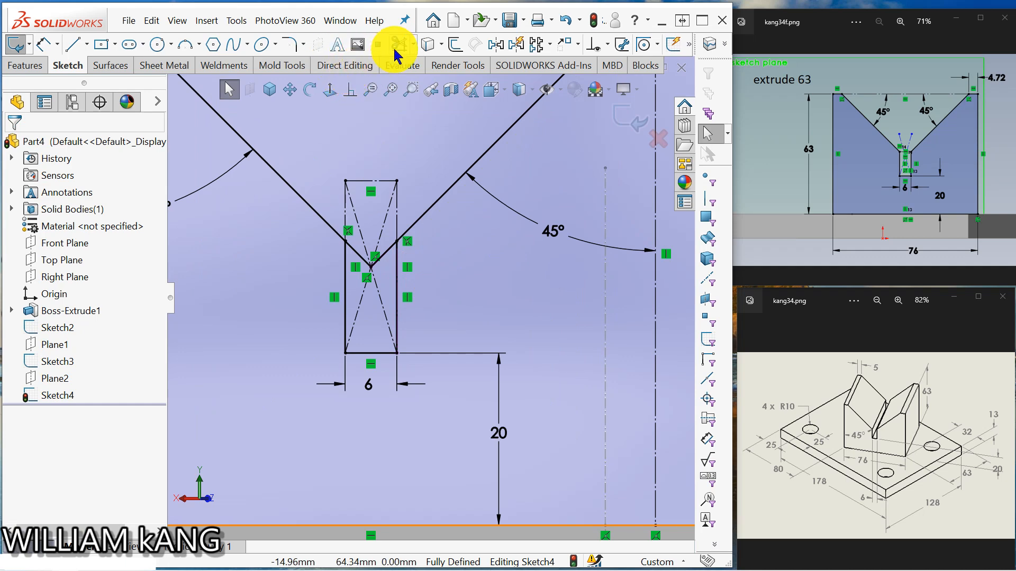
click(398, 44)
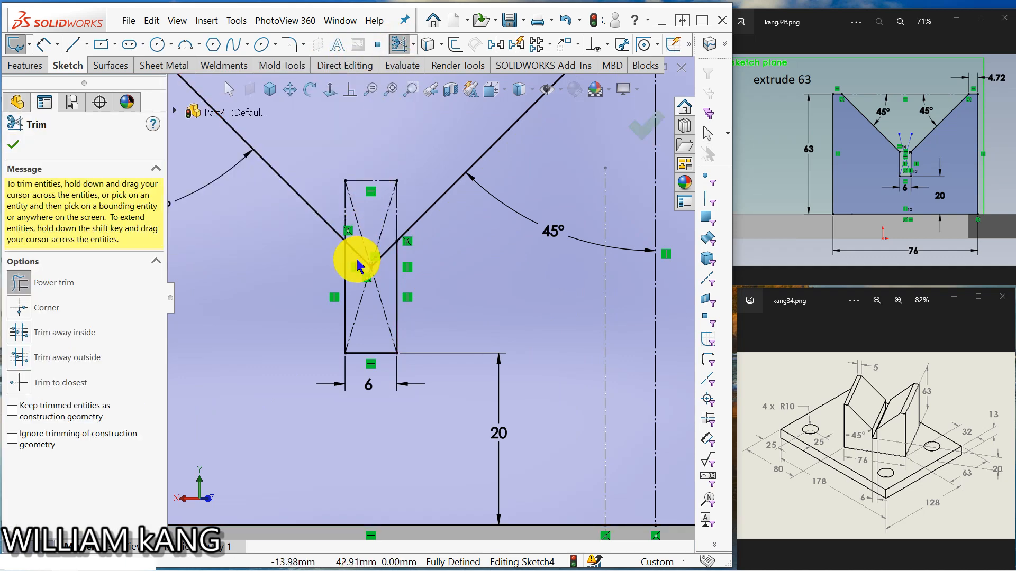
drag(362, 260, 384, 274)
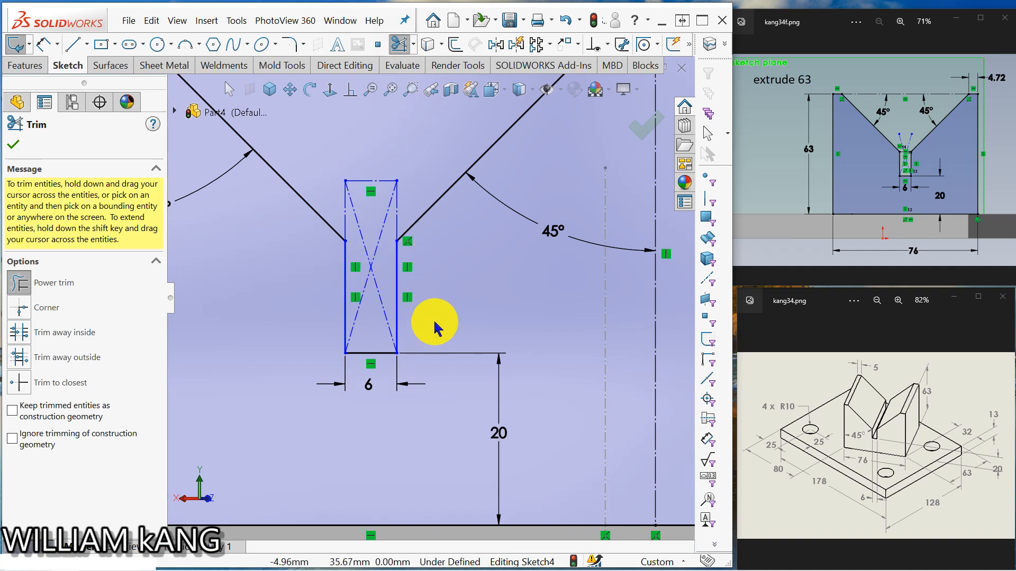
scroll(434, 321, down, 2)
scroll(434, 321, up, 2)
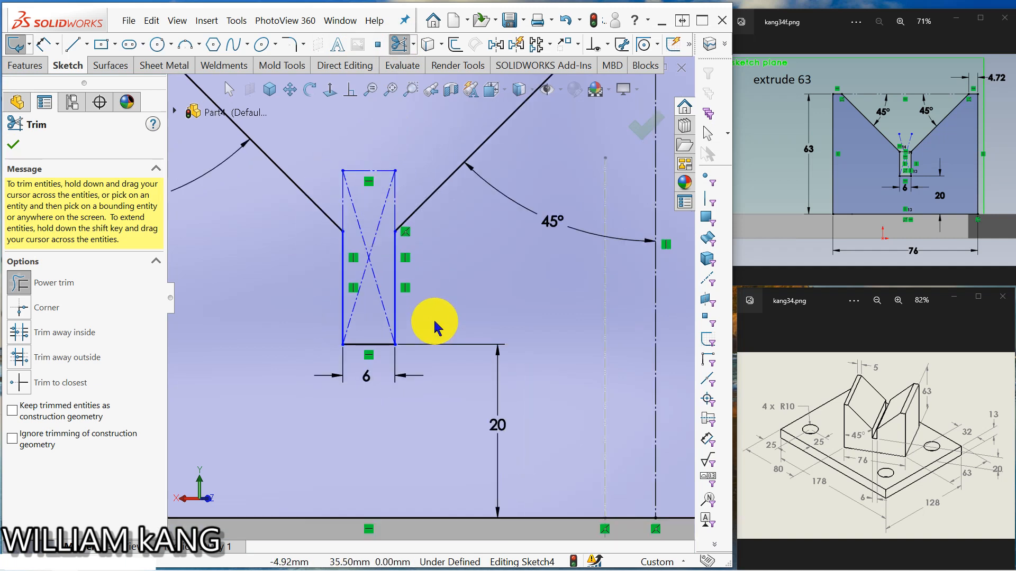
scroll(434, 322, up, 1)
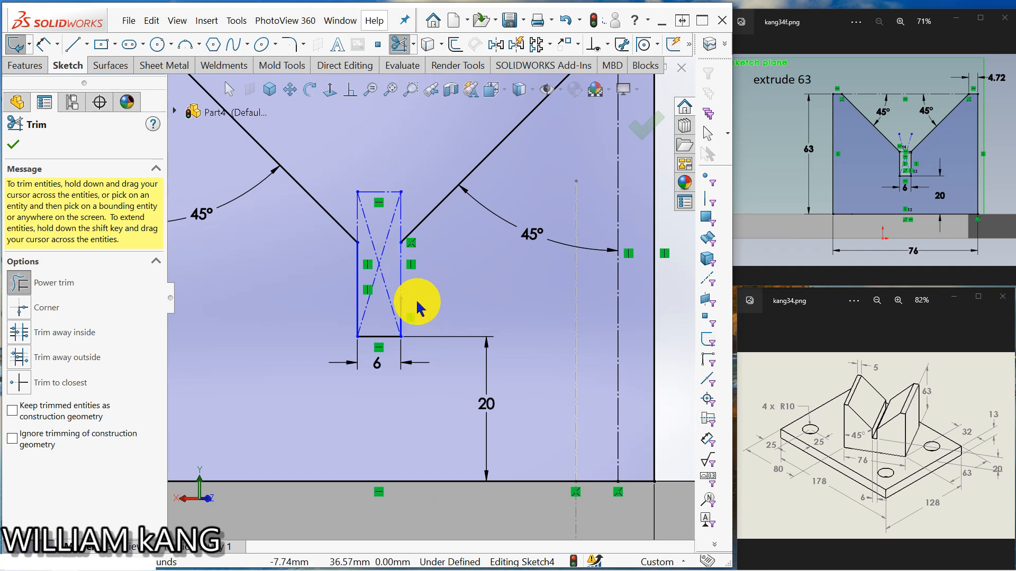
key(Escape)
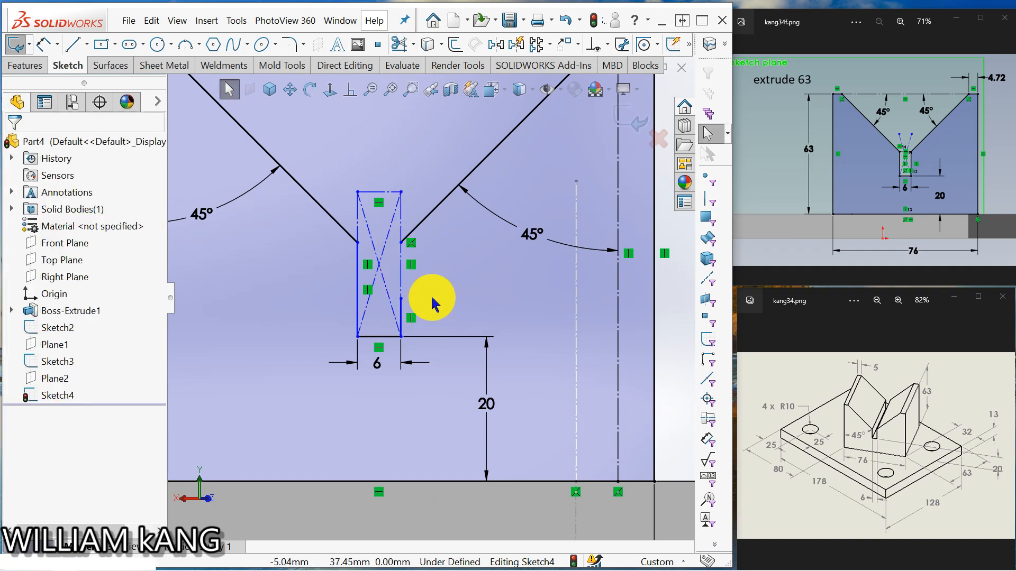
Step: Delete the leftover piece of the slot's right side and redraw it as a 13 mm vertical line from the V's end to the slot's bottom corner
click(401, 311)
click(559, 316)
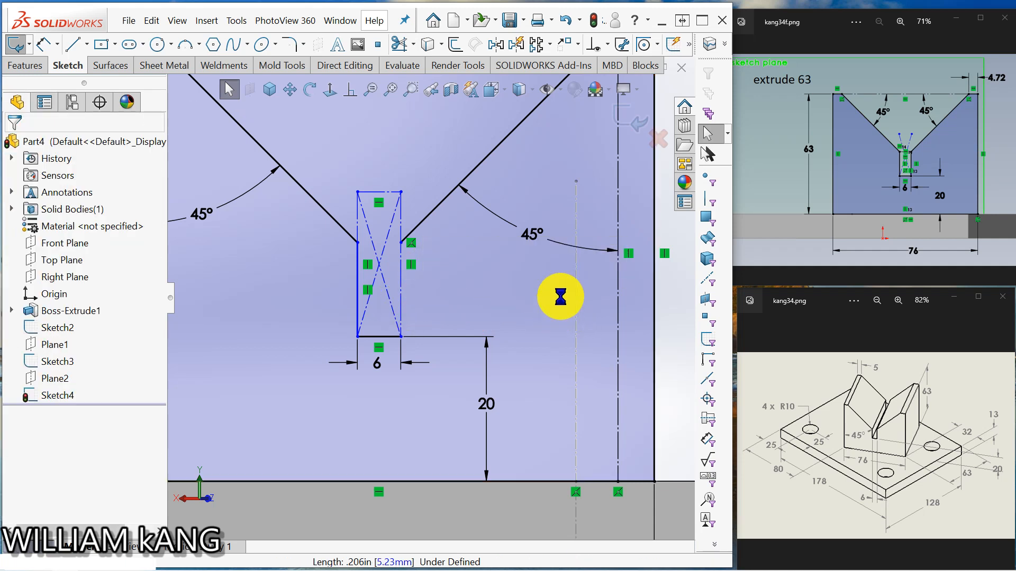
click(71, 46)
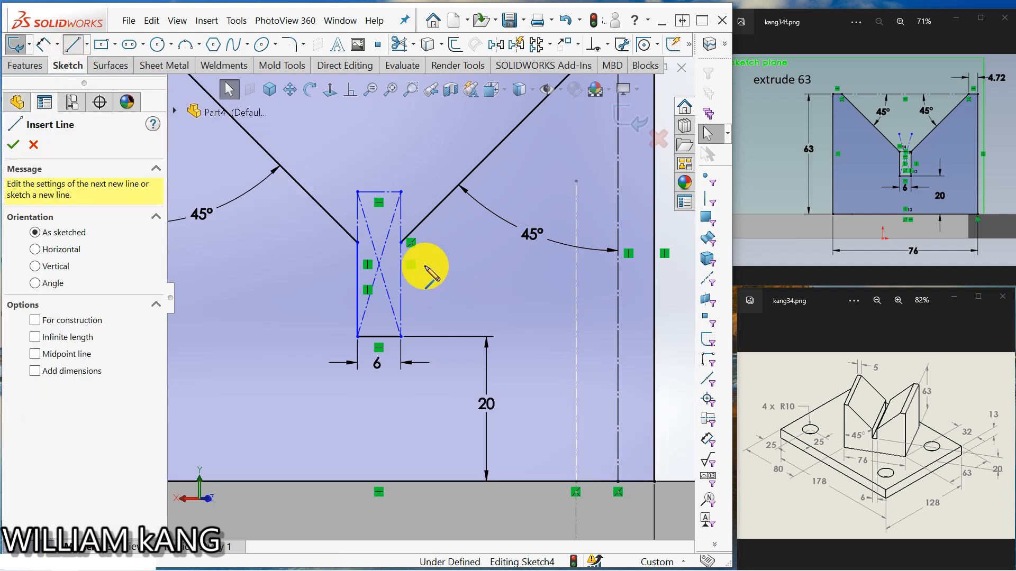
click(400, 243)
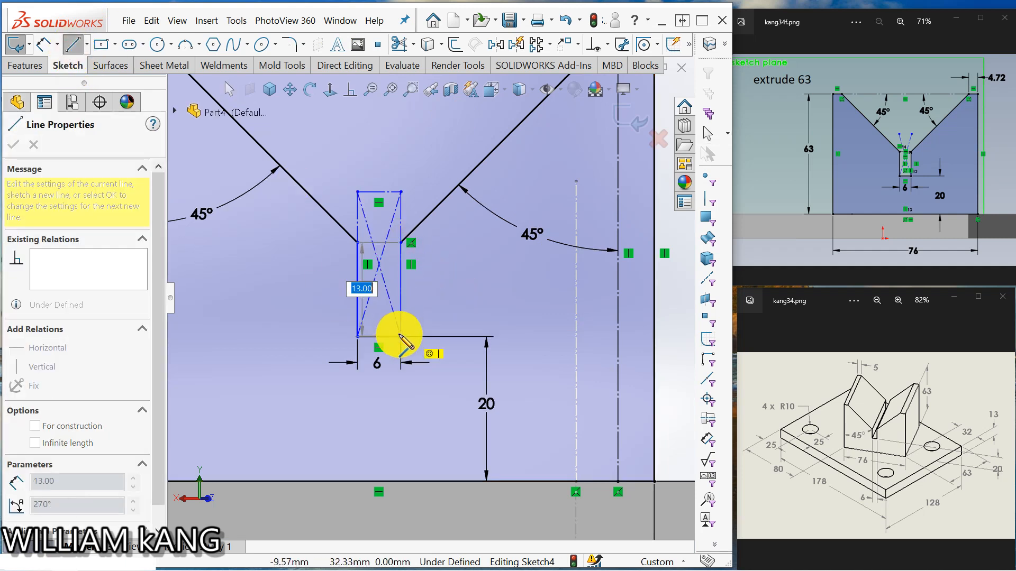
click(401, 336)
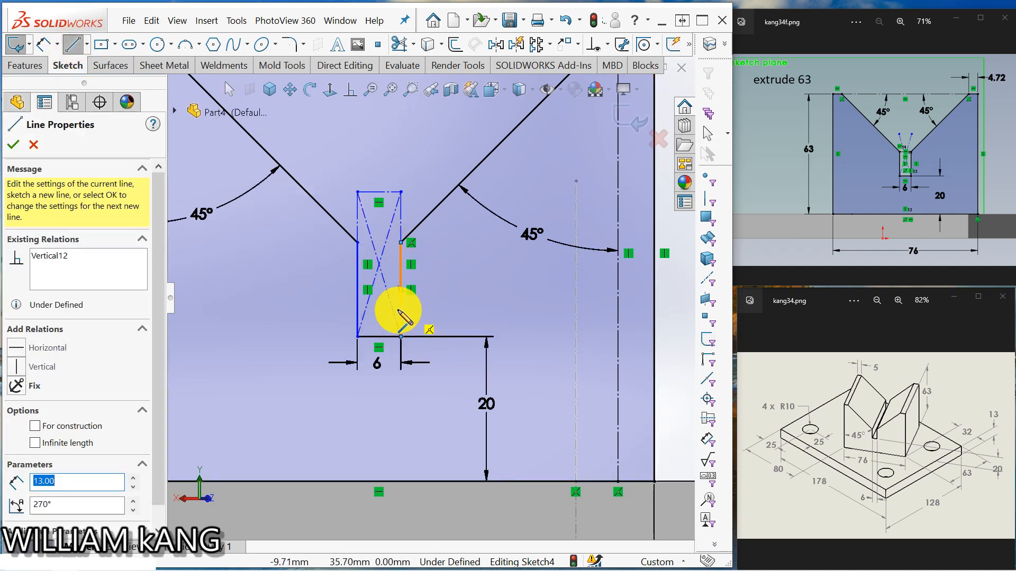
key(Escape)
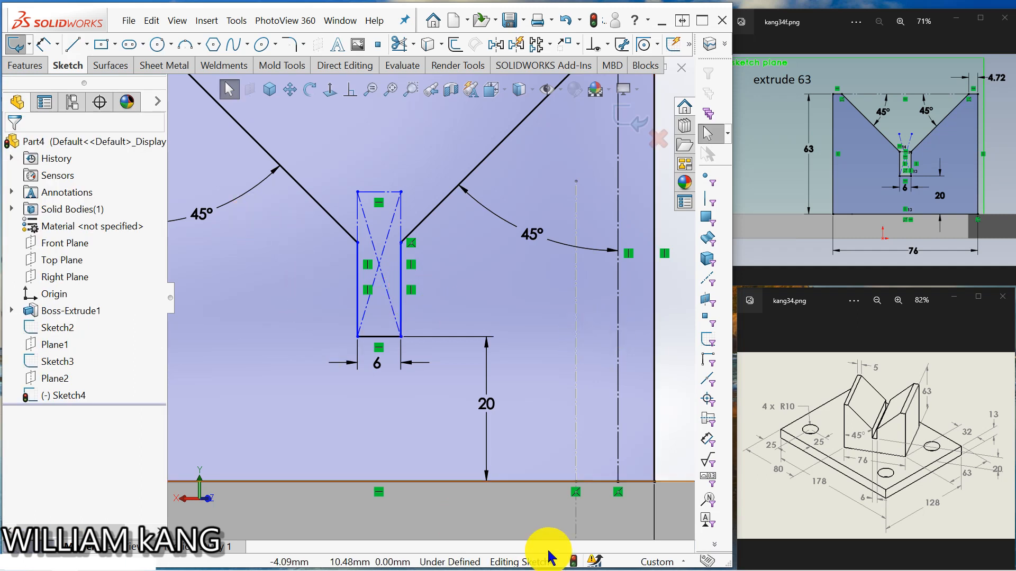
Step: Test the slot's freedom by shifting its left side slightly, and undo the move
mouse_move(510, 570)
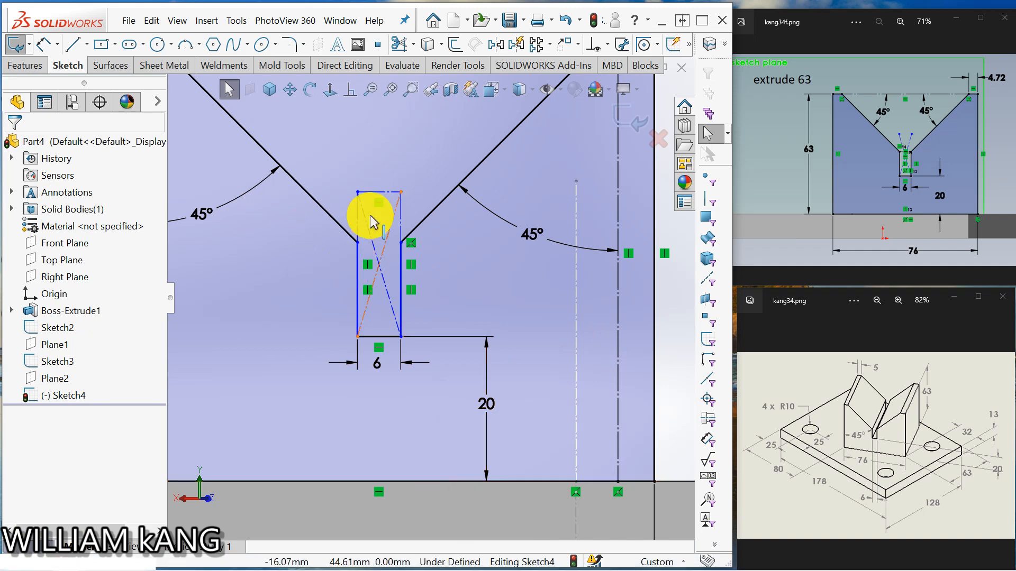
click(379, 337)
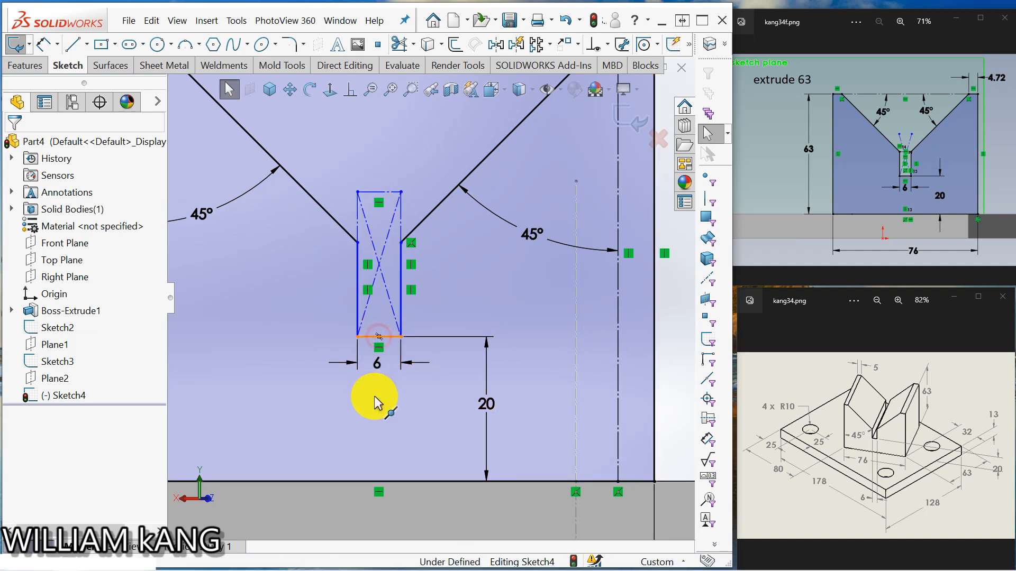
mouse_move(359, 292)
mouse_down()
mouse_move(346, 291)
mouse_move(355, 298)
mouse_up()
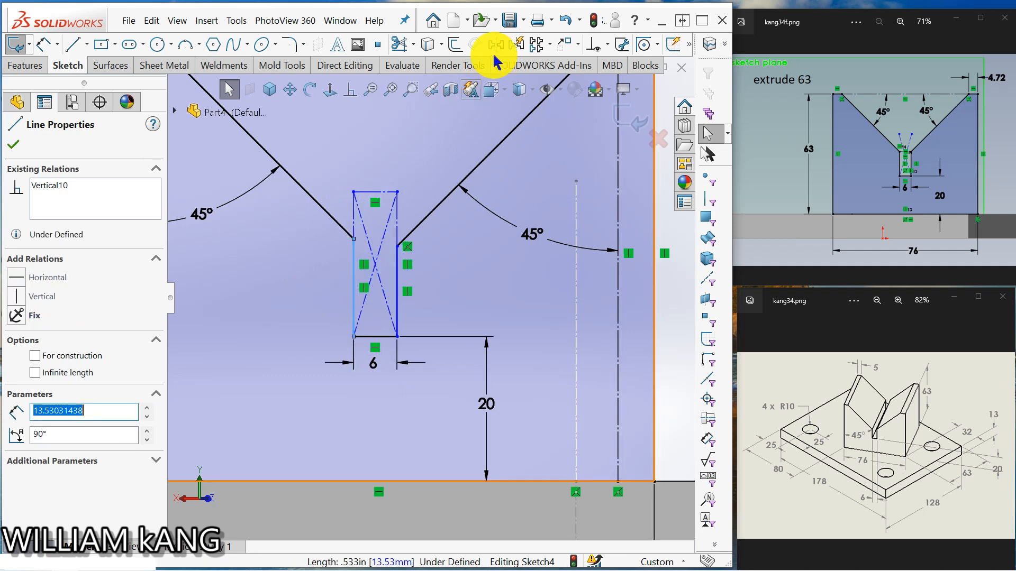
click(566, 22)
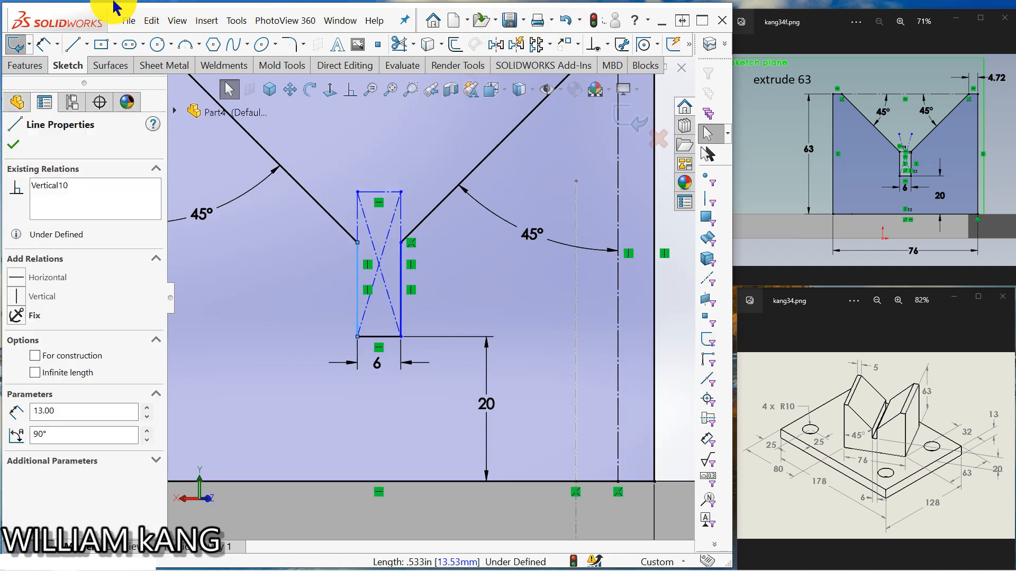
Step: Draw a 30 mm vertical construction line from the center of the small rectangle down to the profile's base
click(86, 45)
click(85, 83)
scroll(426, 413, up, 3)
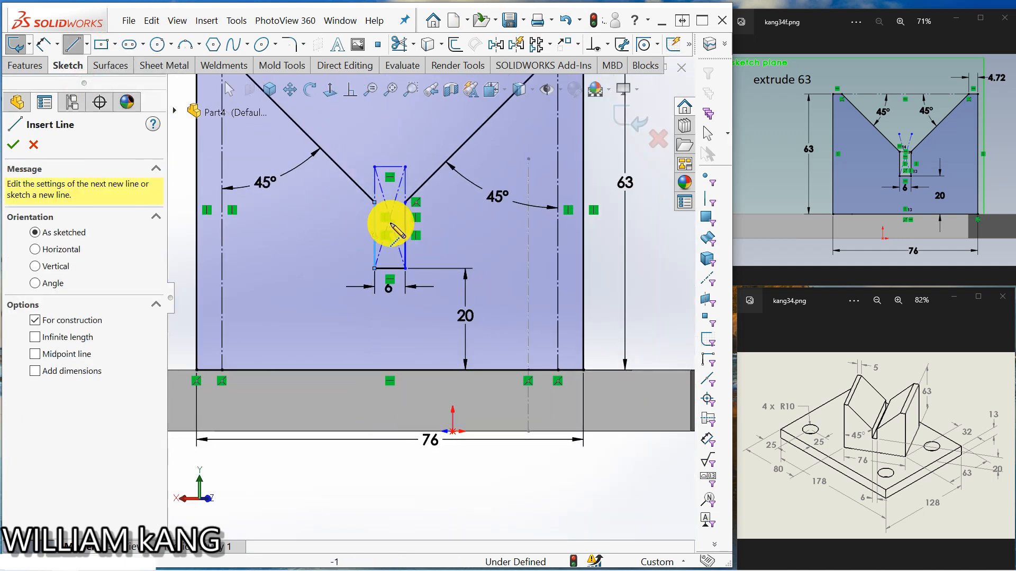
drag(390, 218, 391, 374)
click(390, 369)
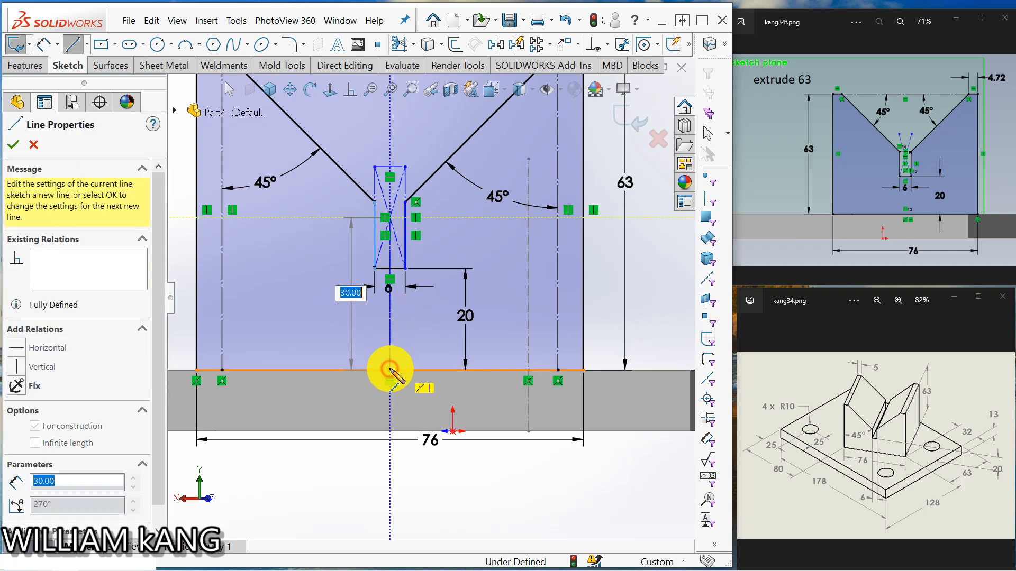
key(Escape)
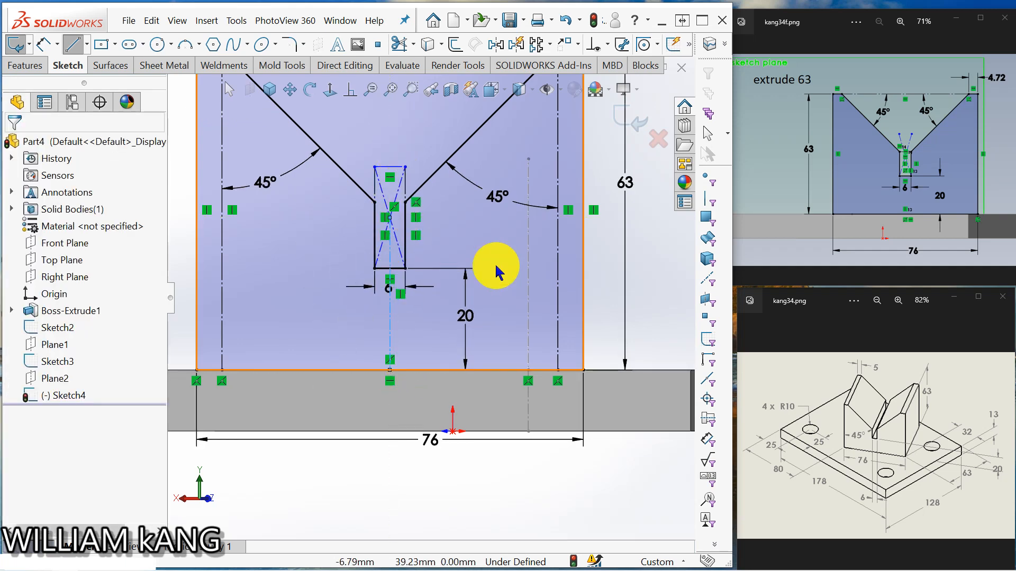
Step: Try to extrude the V-block profile blind to a depth of 63 mm
scroll(410, 280, up, 3)
click(464, 240)
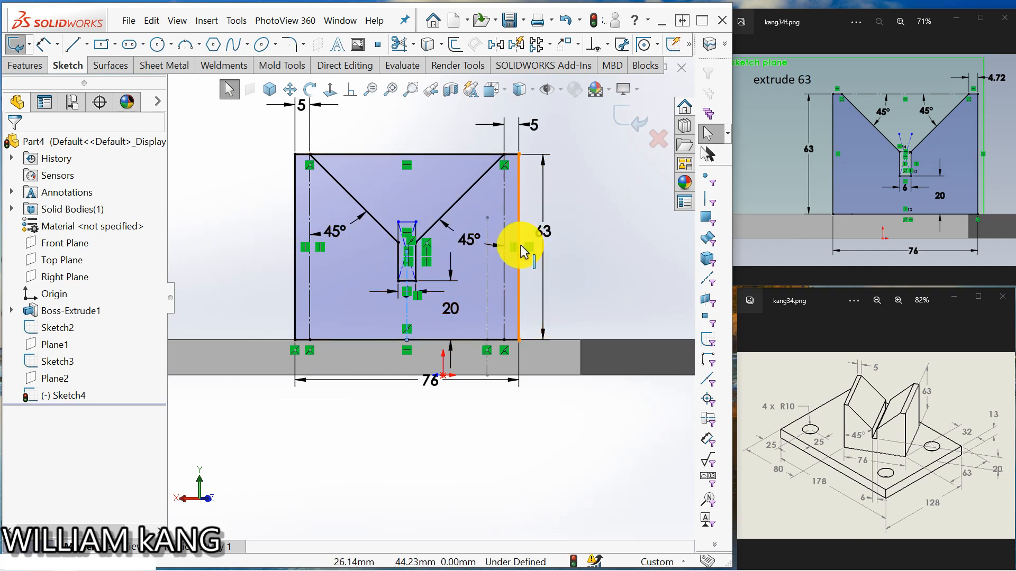
click(521, 252)
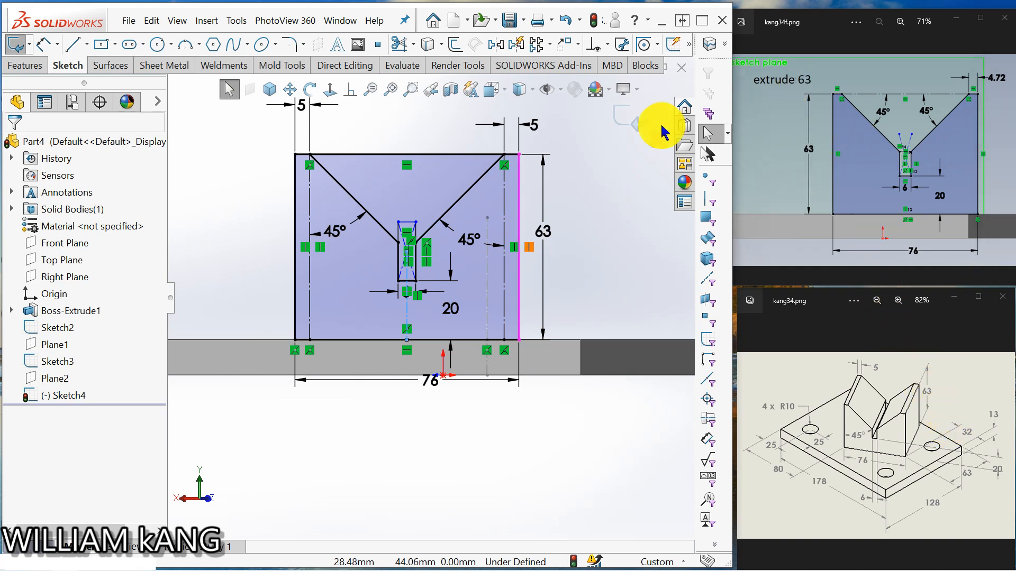
click(267, 87)
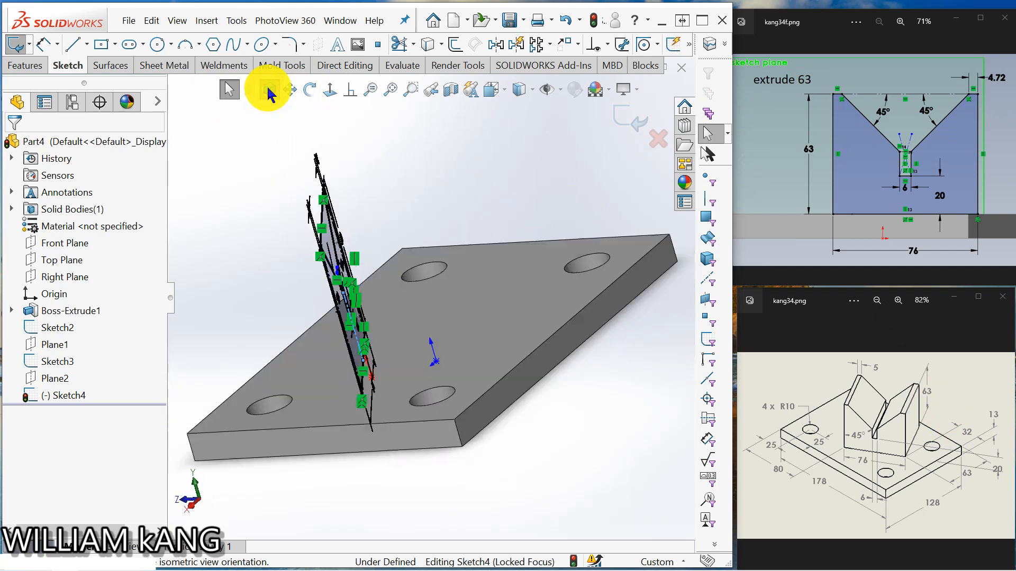
click(30, 68)
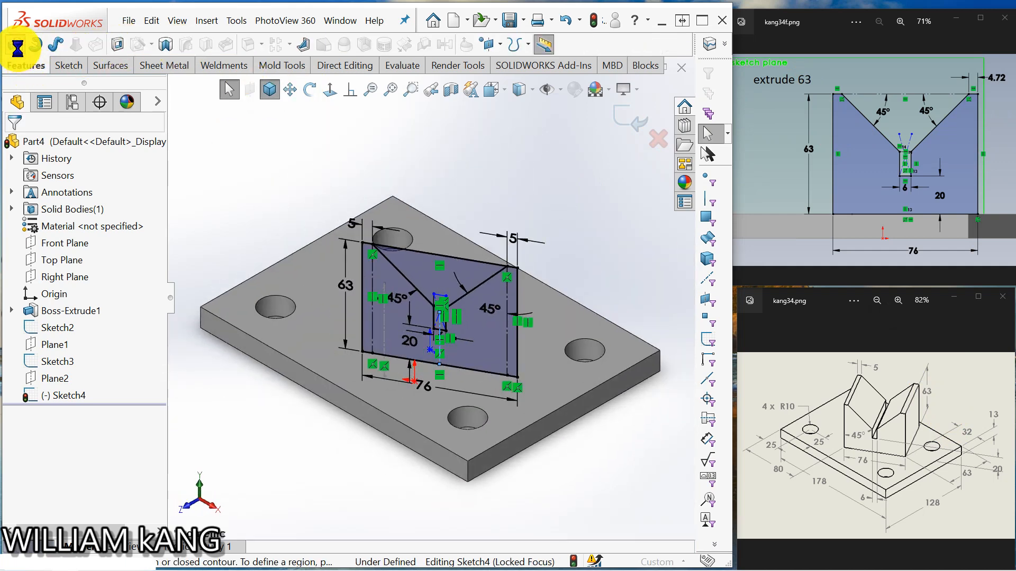
click(18, 48)
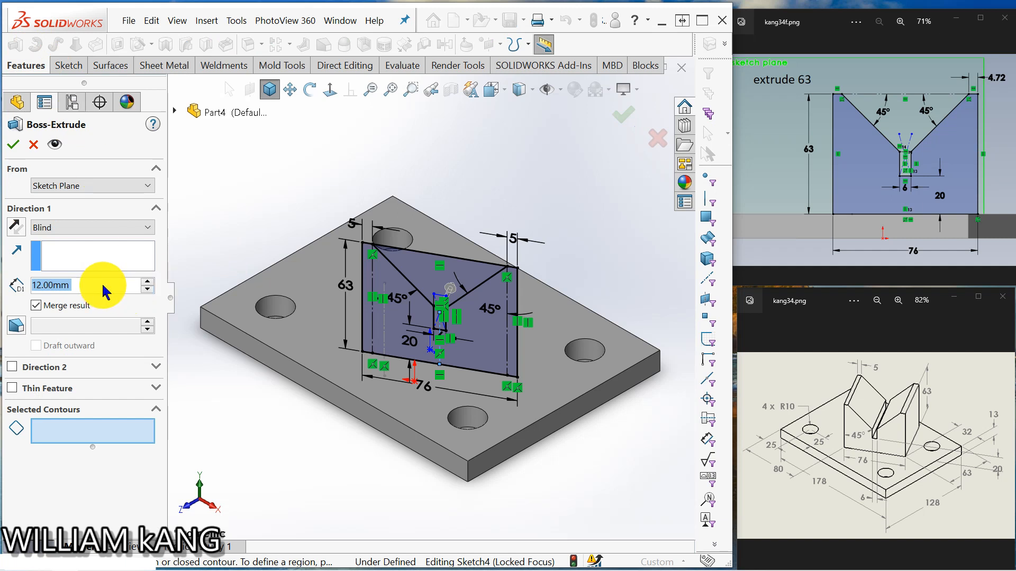
text(63)
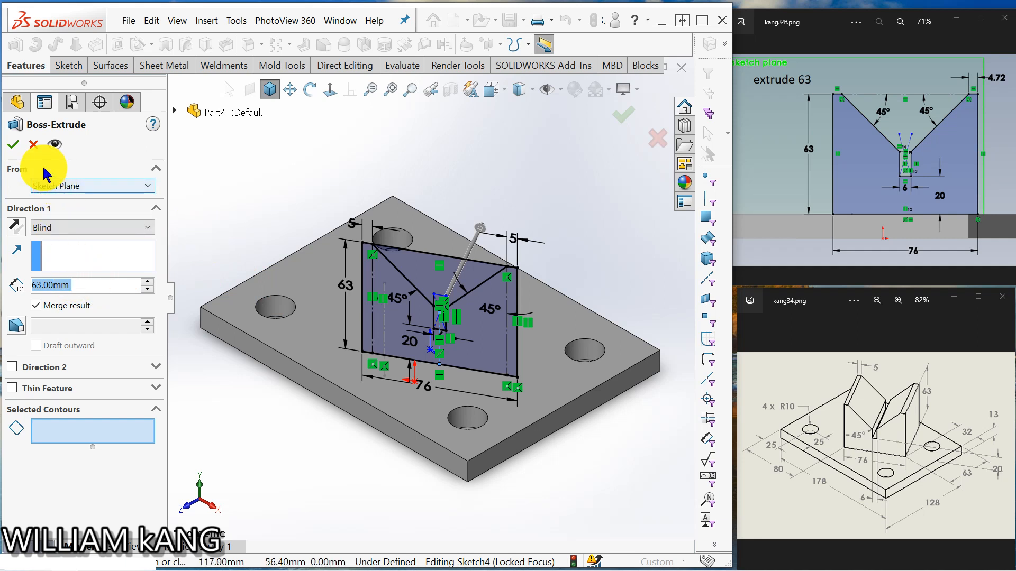
click(33, 142)
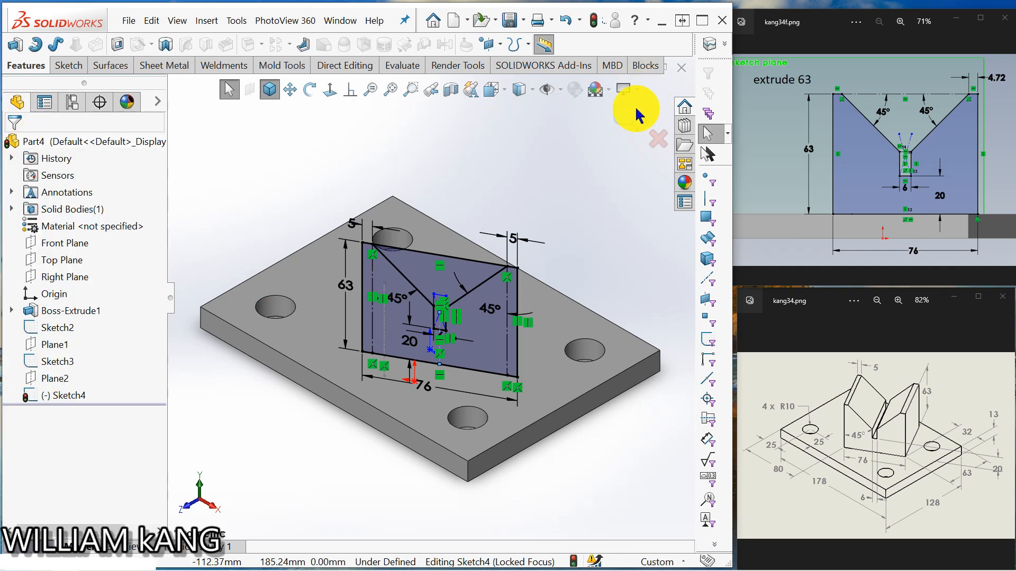
Step: Return to a view normal to the sketch and trim the profile's top edge between the V's two upper ends
click(330, 90)
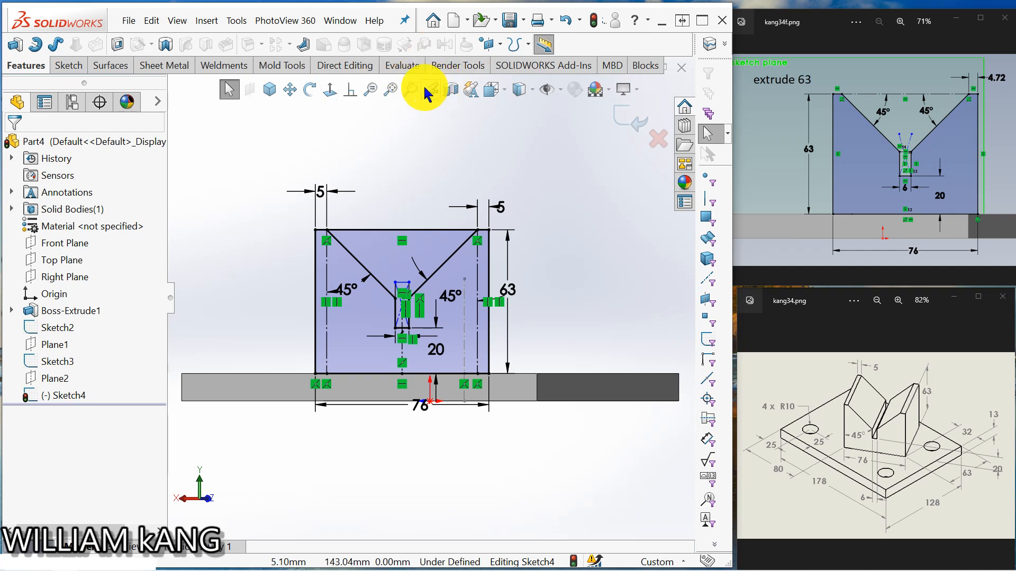
click(65, 64)
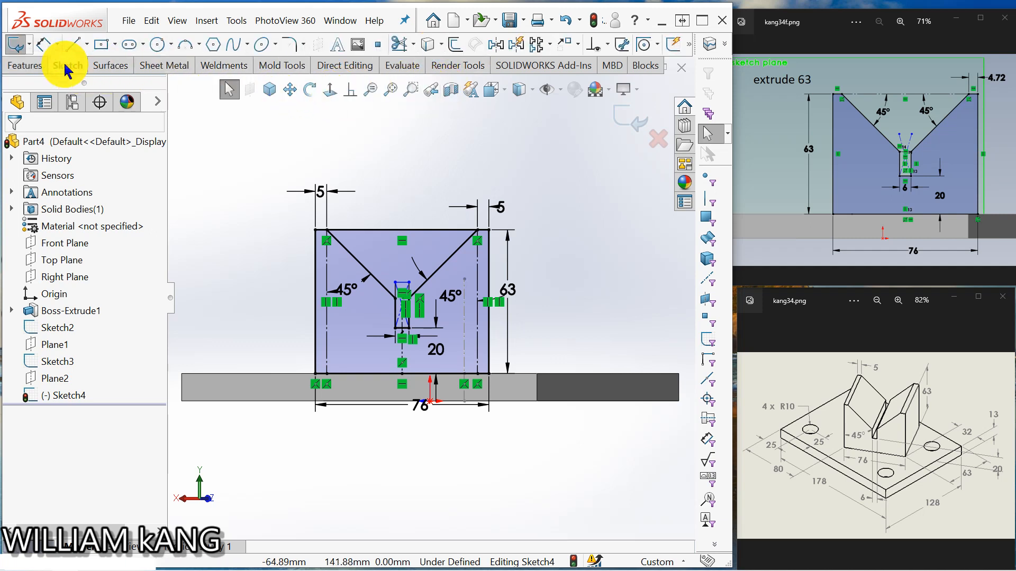
click(399, 44)
drag(392, 215, 390, 233)
key(Escape)
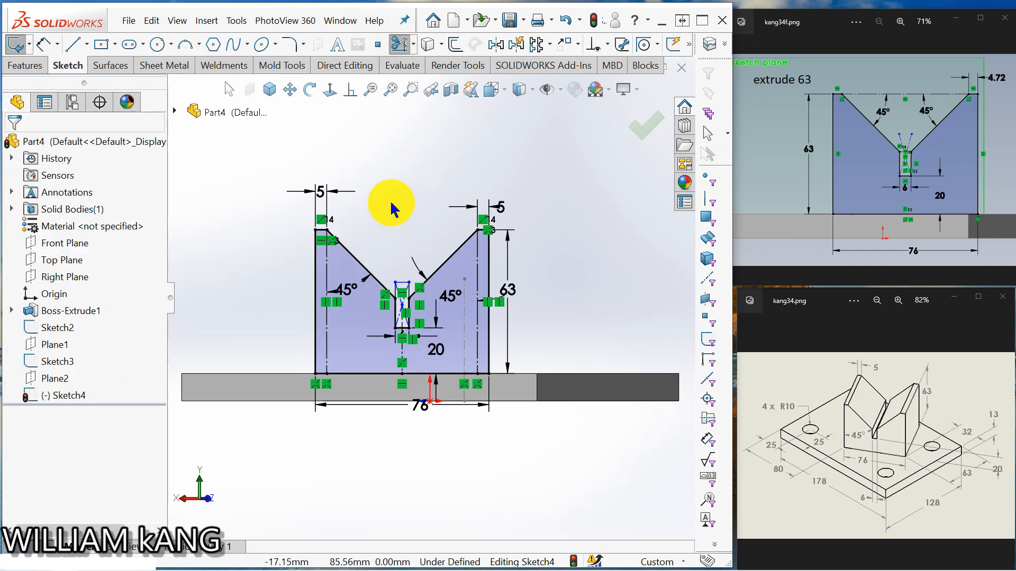
click(445, 294)
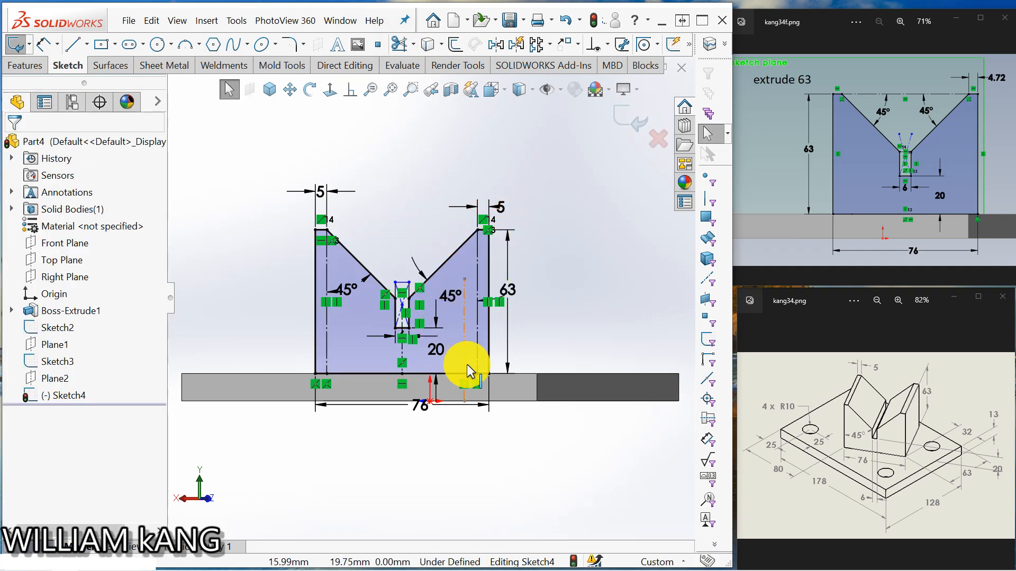
Step: Extrude the trimmed V-block profile blind to a depth of 63 mm, merged with the base plate
key(Escape)
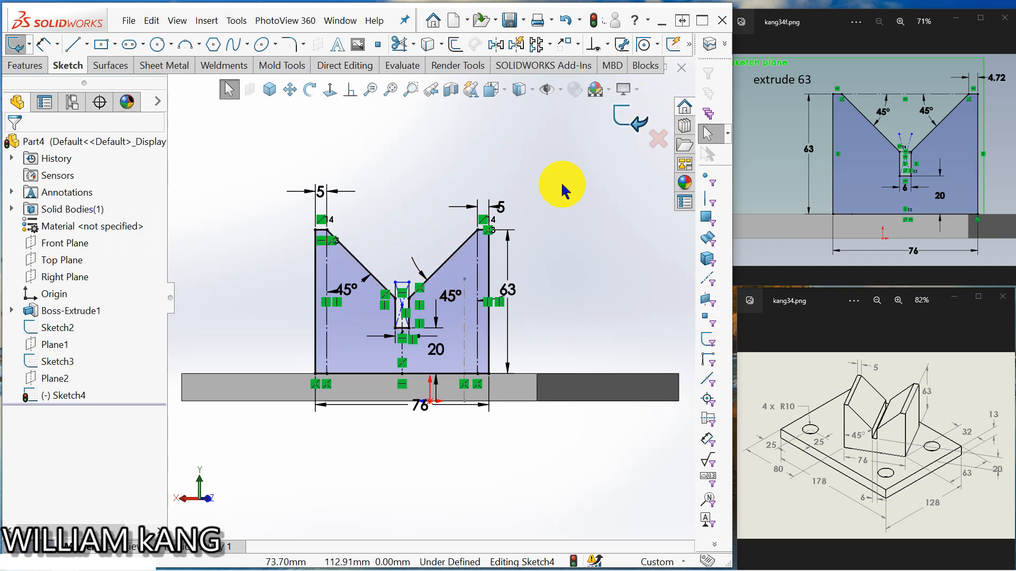
click(27, 68)
click(17, 50)
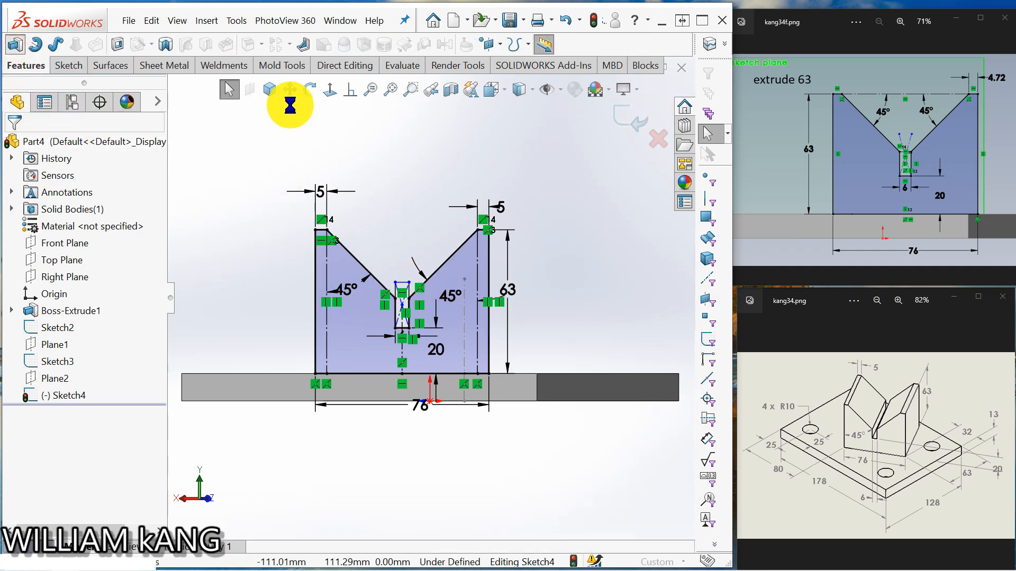
click(271, 94)
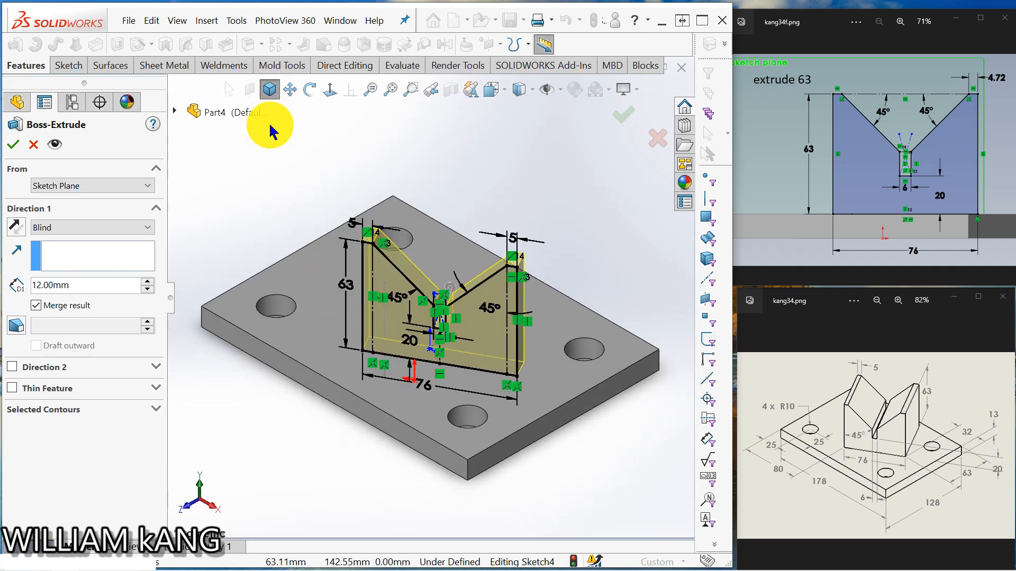
drag(81, 286, 16, 288)
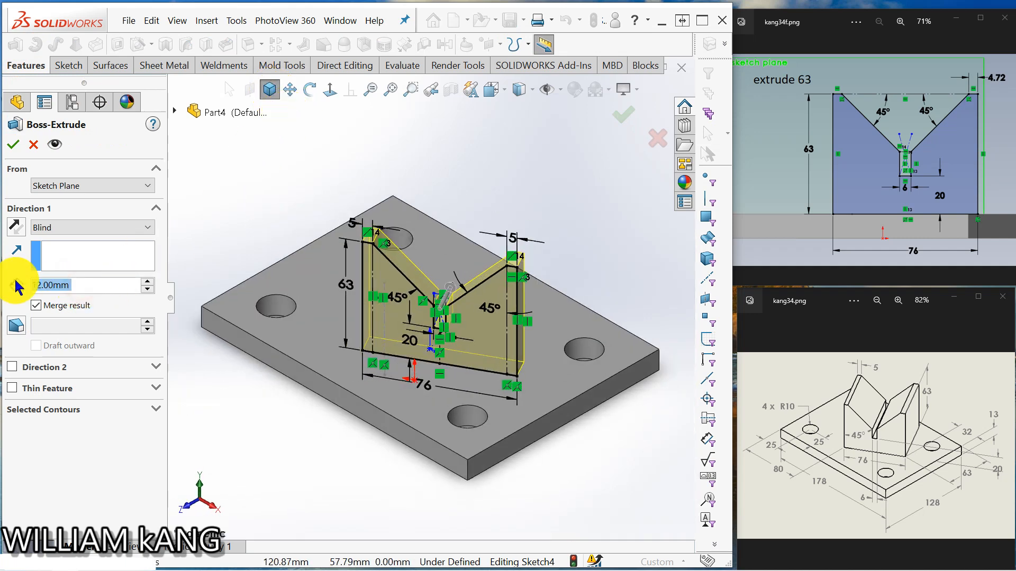
text(63)
key(Return)
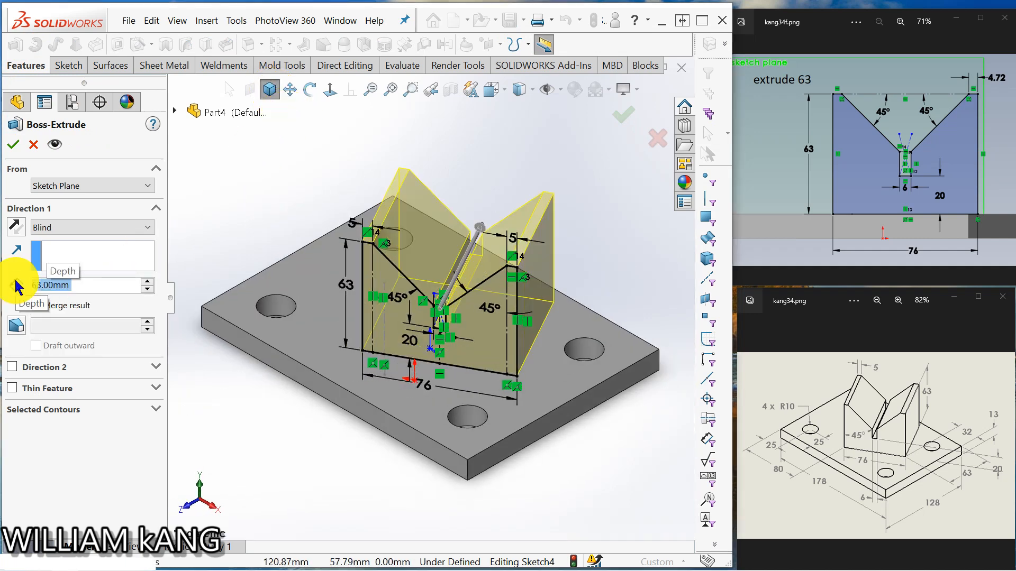
click(13, 148)
click(251, 173)
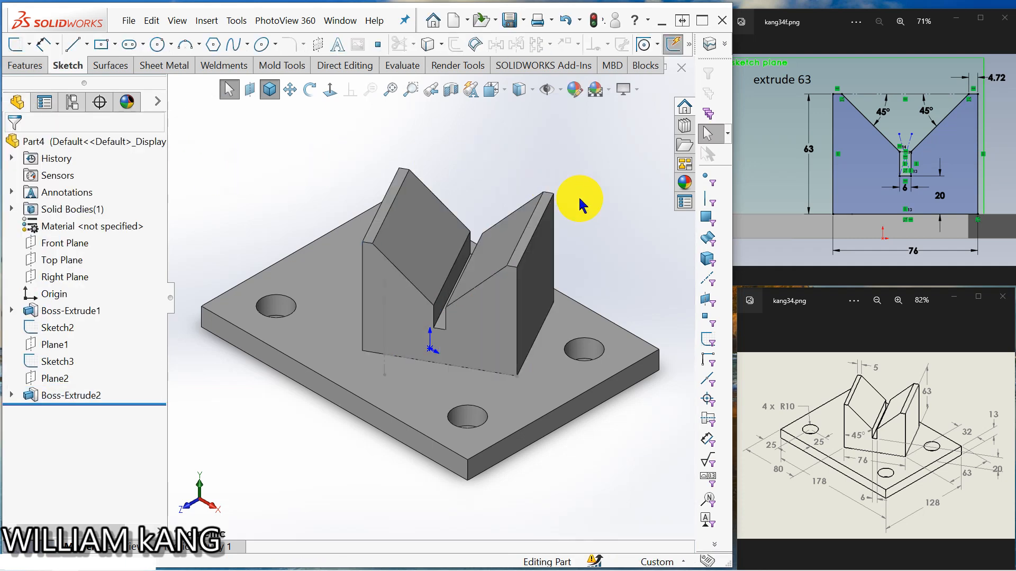
click(1000, 161)
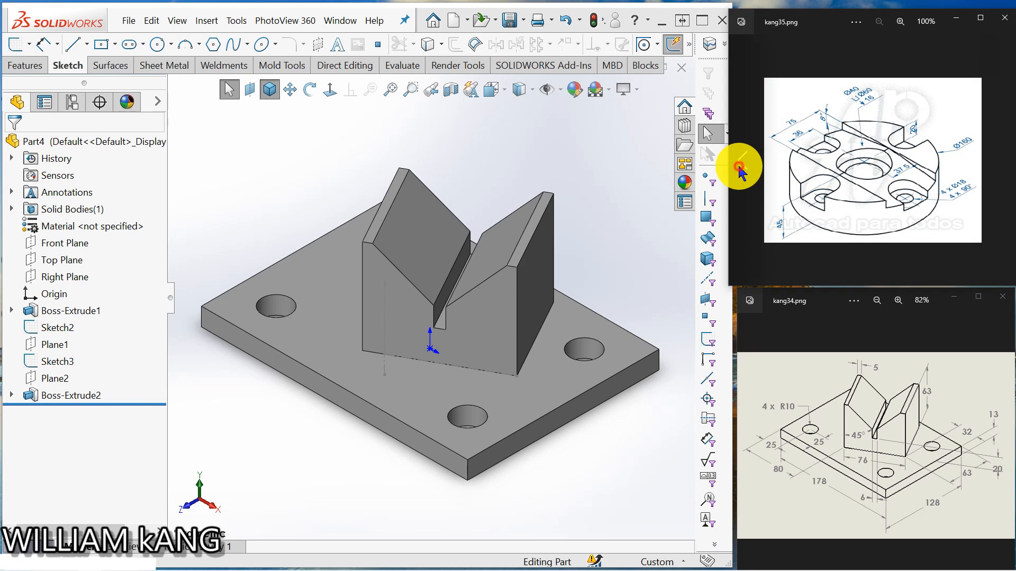
click(739, 166)
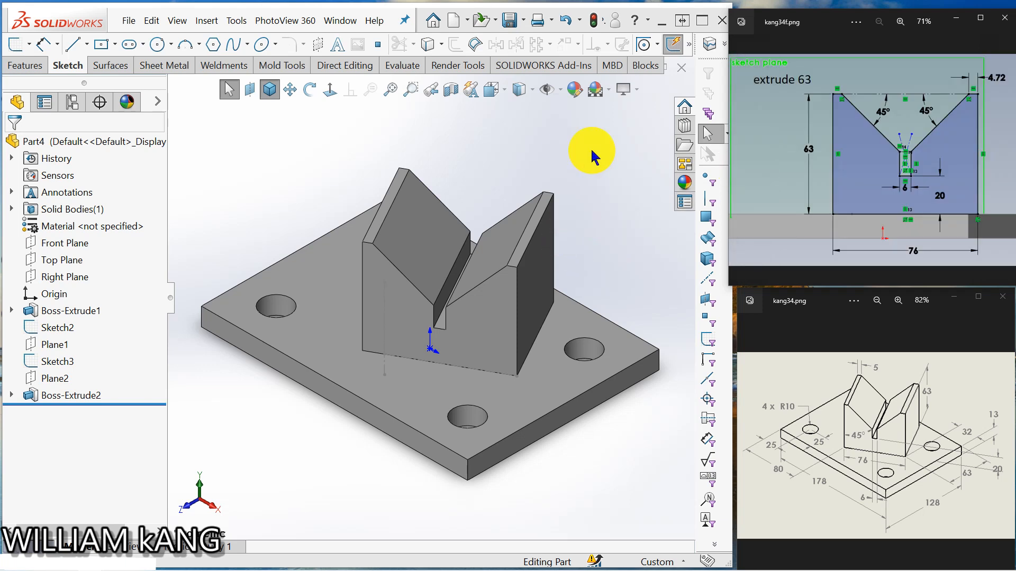